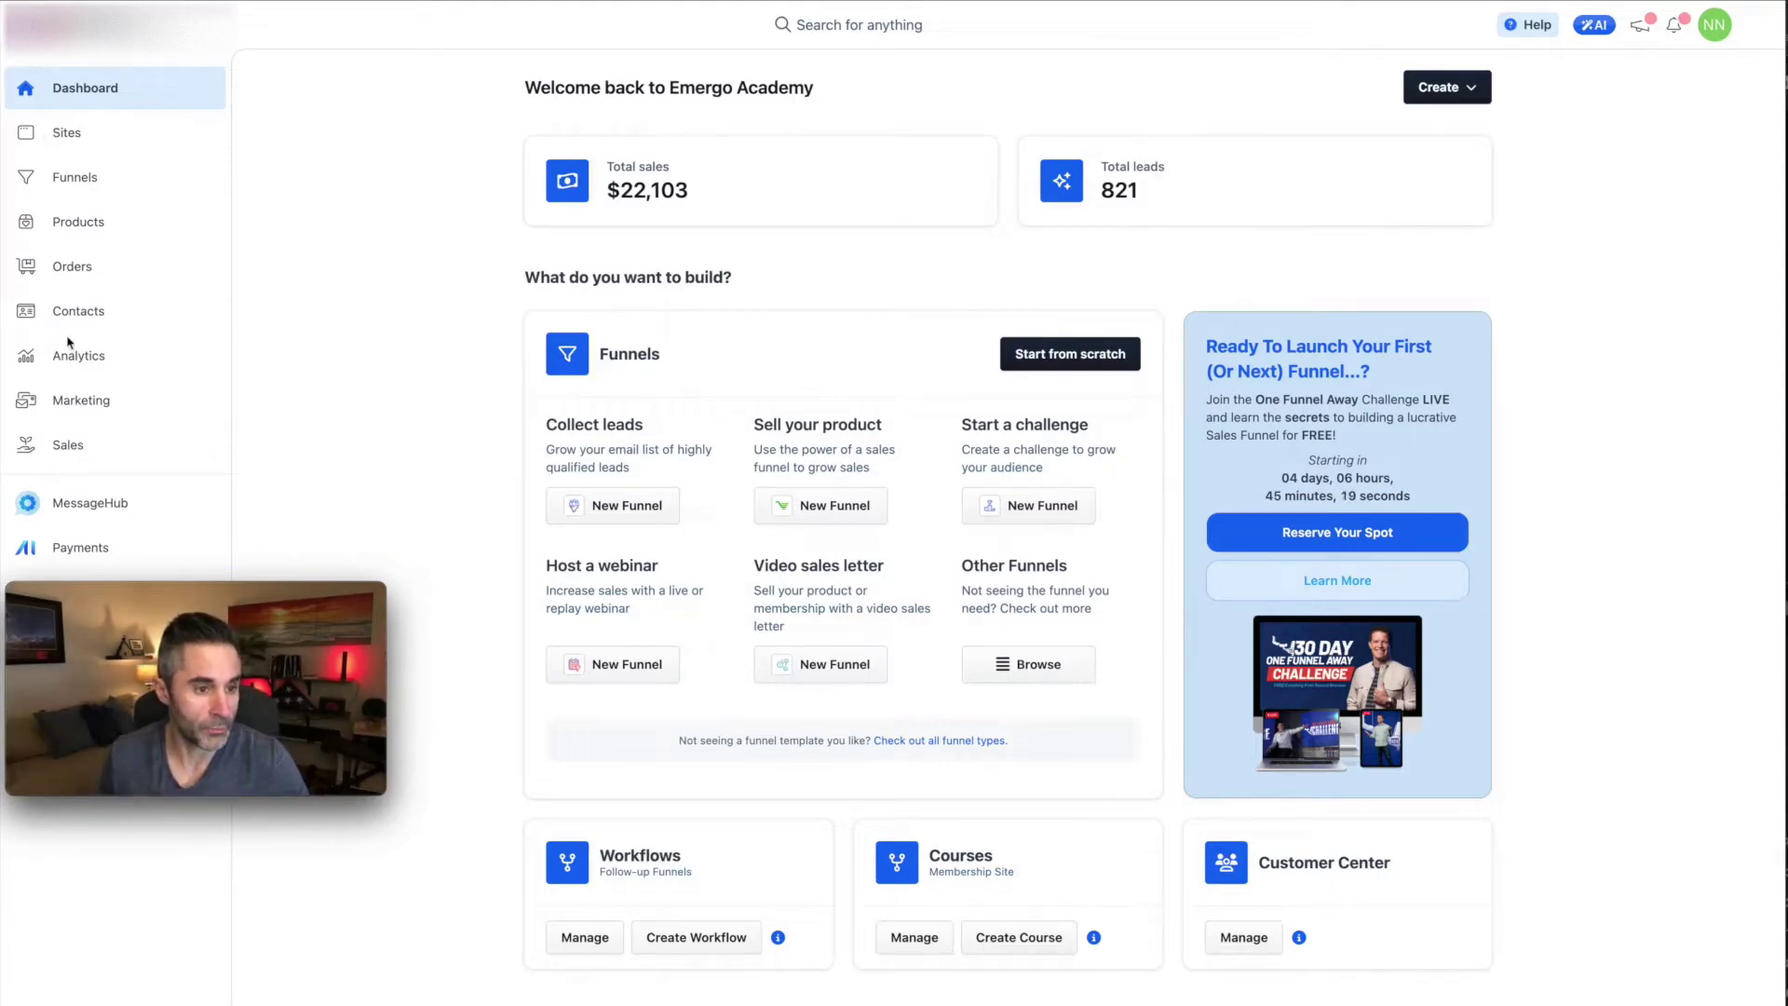
mouse_move(125, 593)
left_click_drag(125, 593, 382, 67)
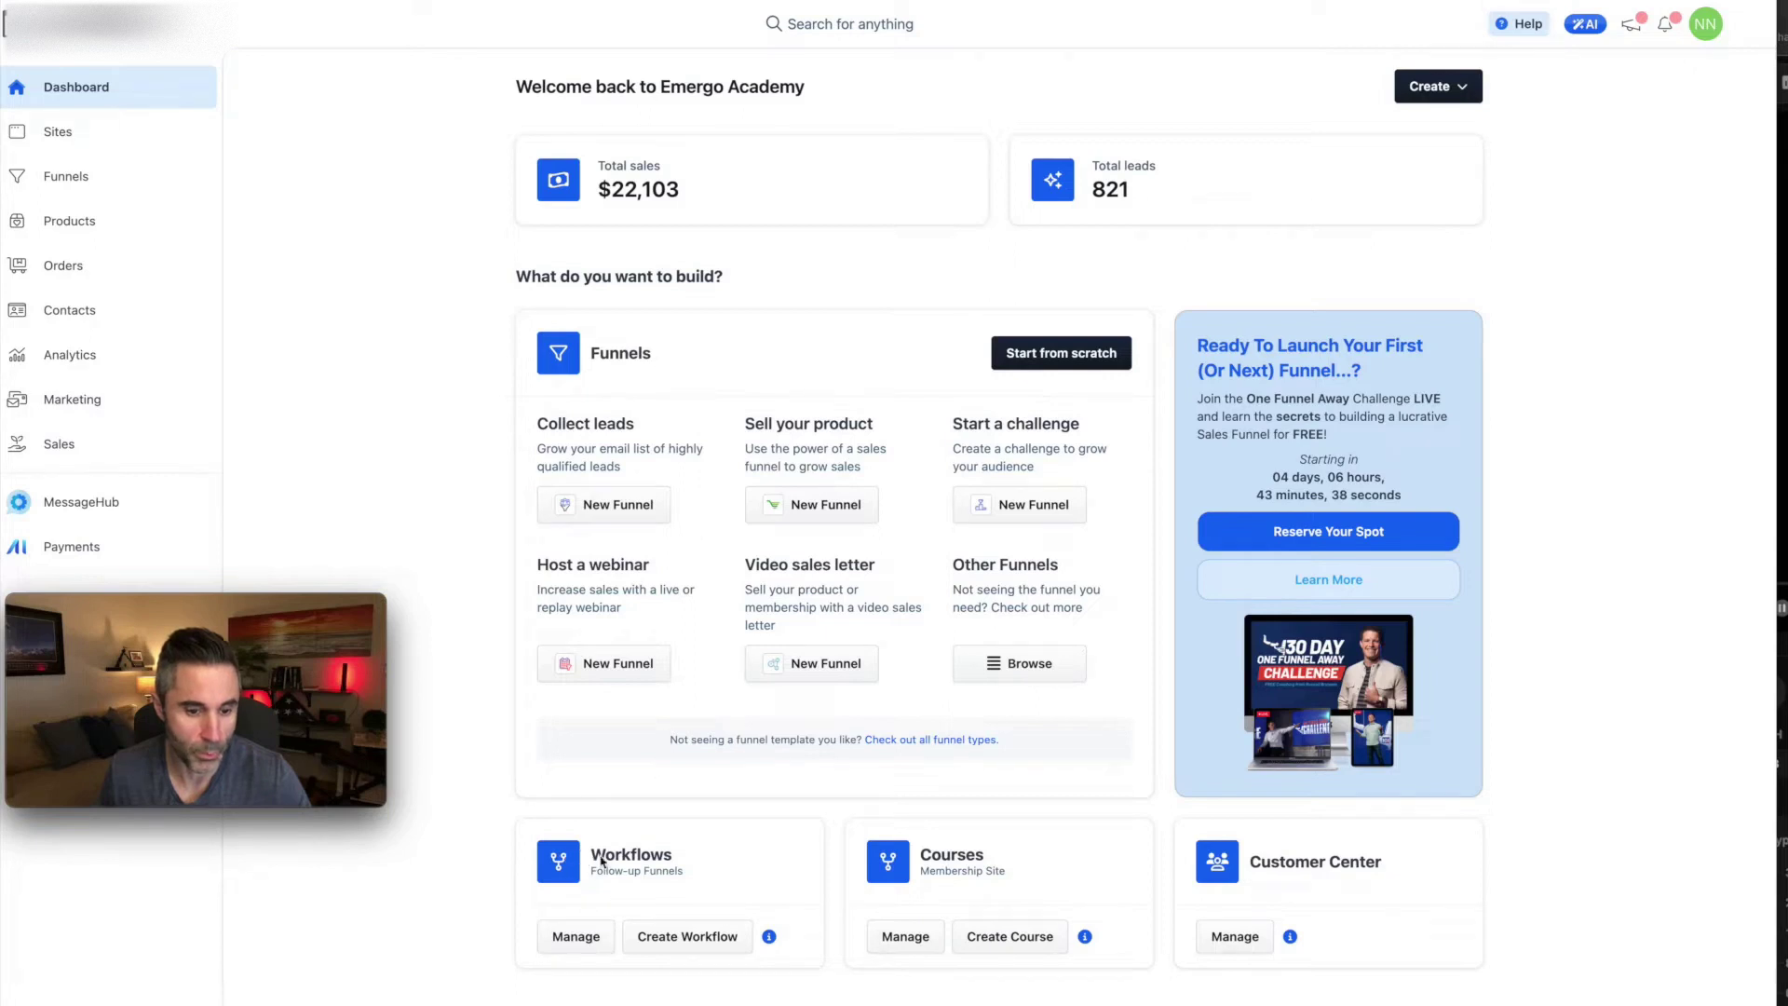
Review the dashboard's Workflows, Courses and Customer Center cards and its Recent Activity section.
left_click_drag(667, 855, 611, 855)
left_click_drag(932, 855, 1011, 864)
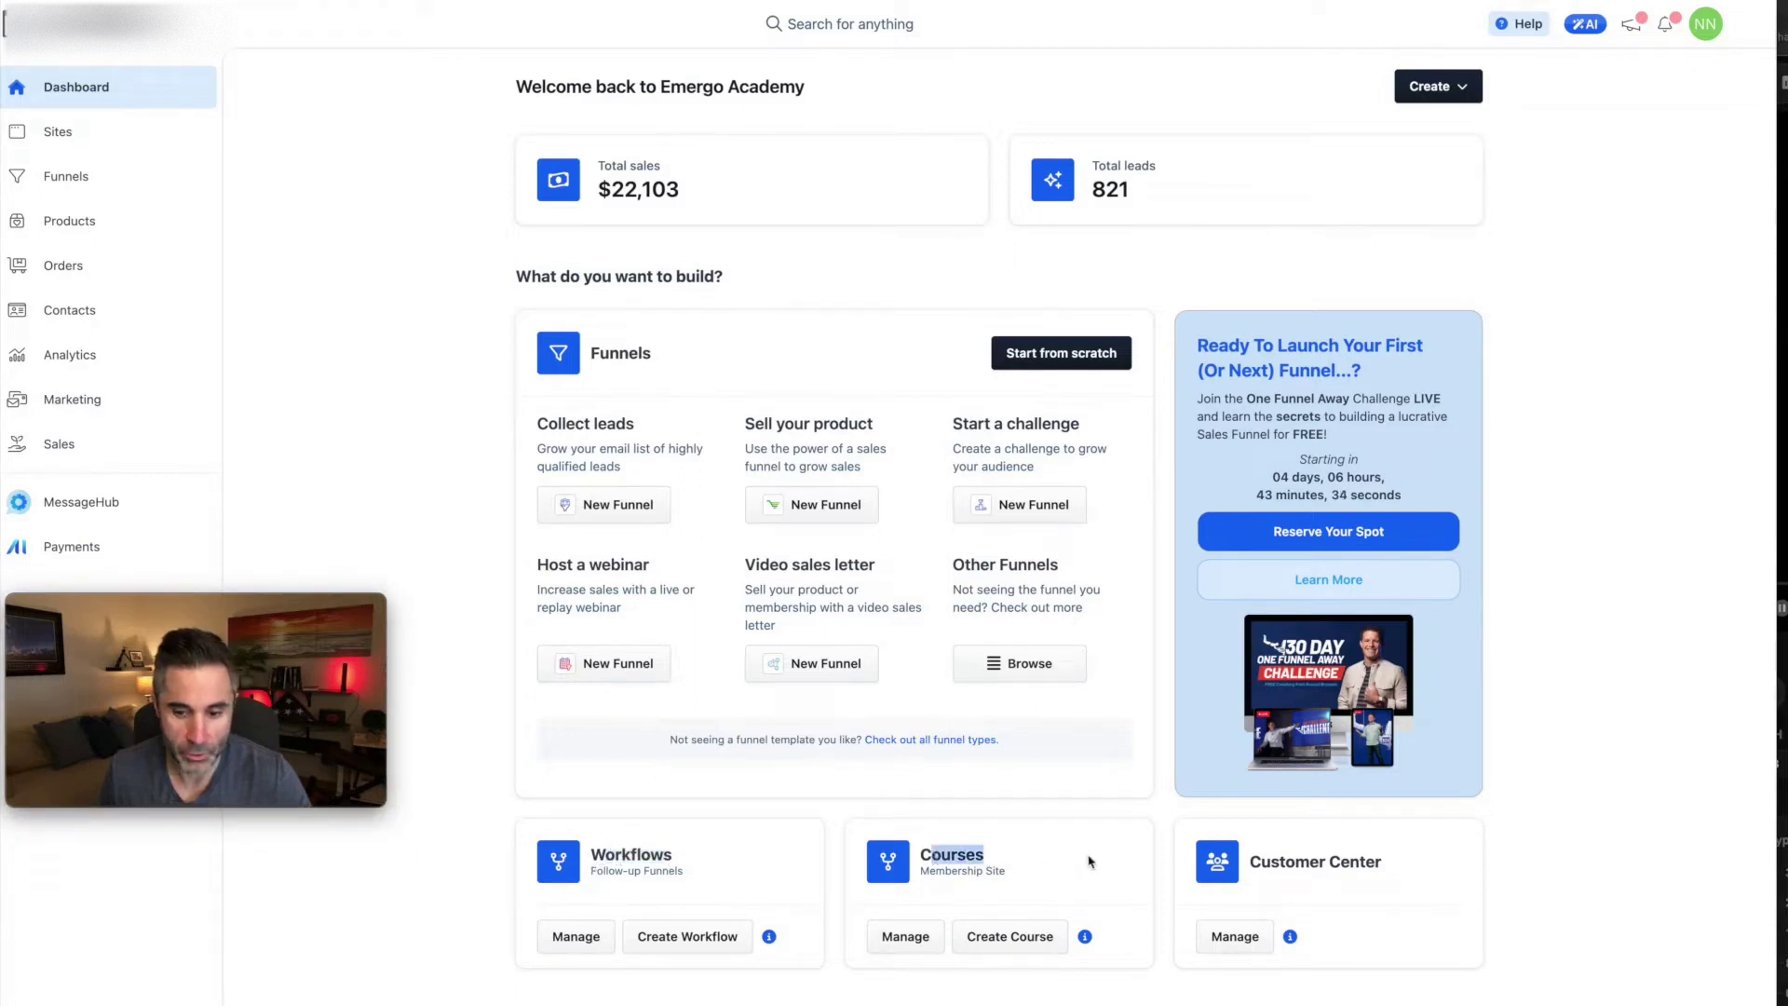
left_click_drag(1254, 862, 1495, 870)
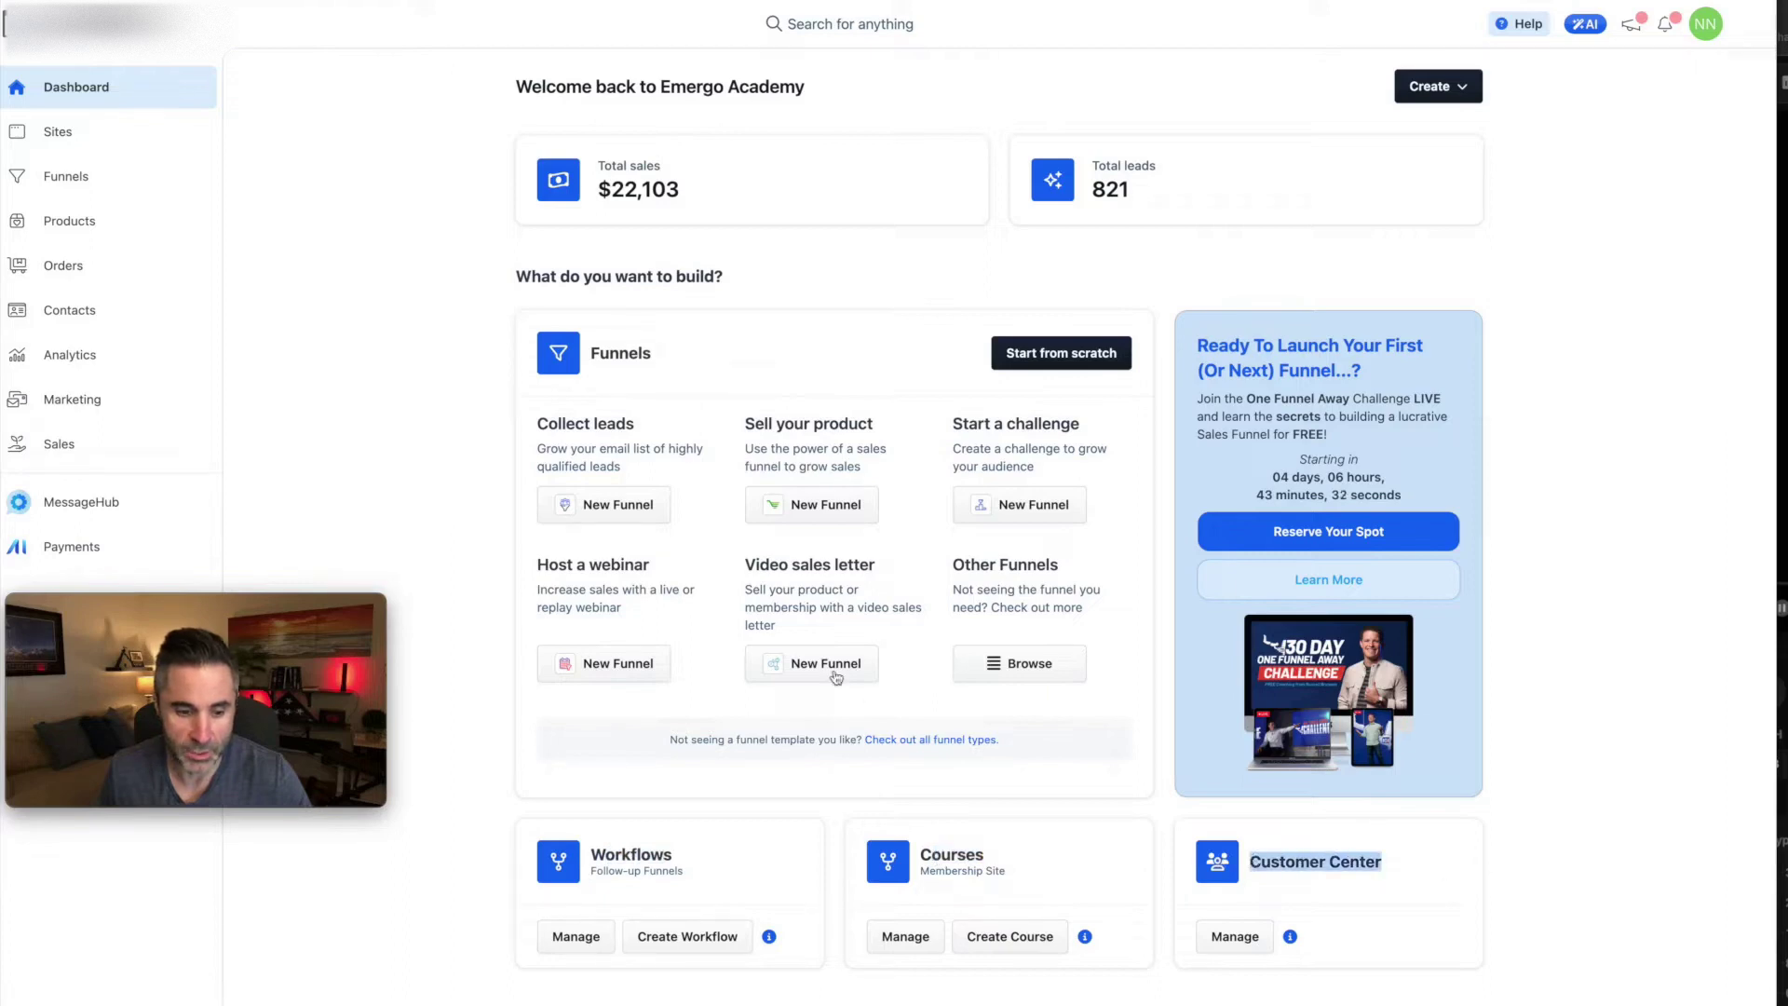
scroll(788, 667, "down", 10)
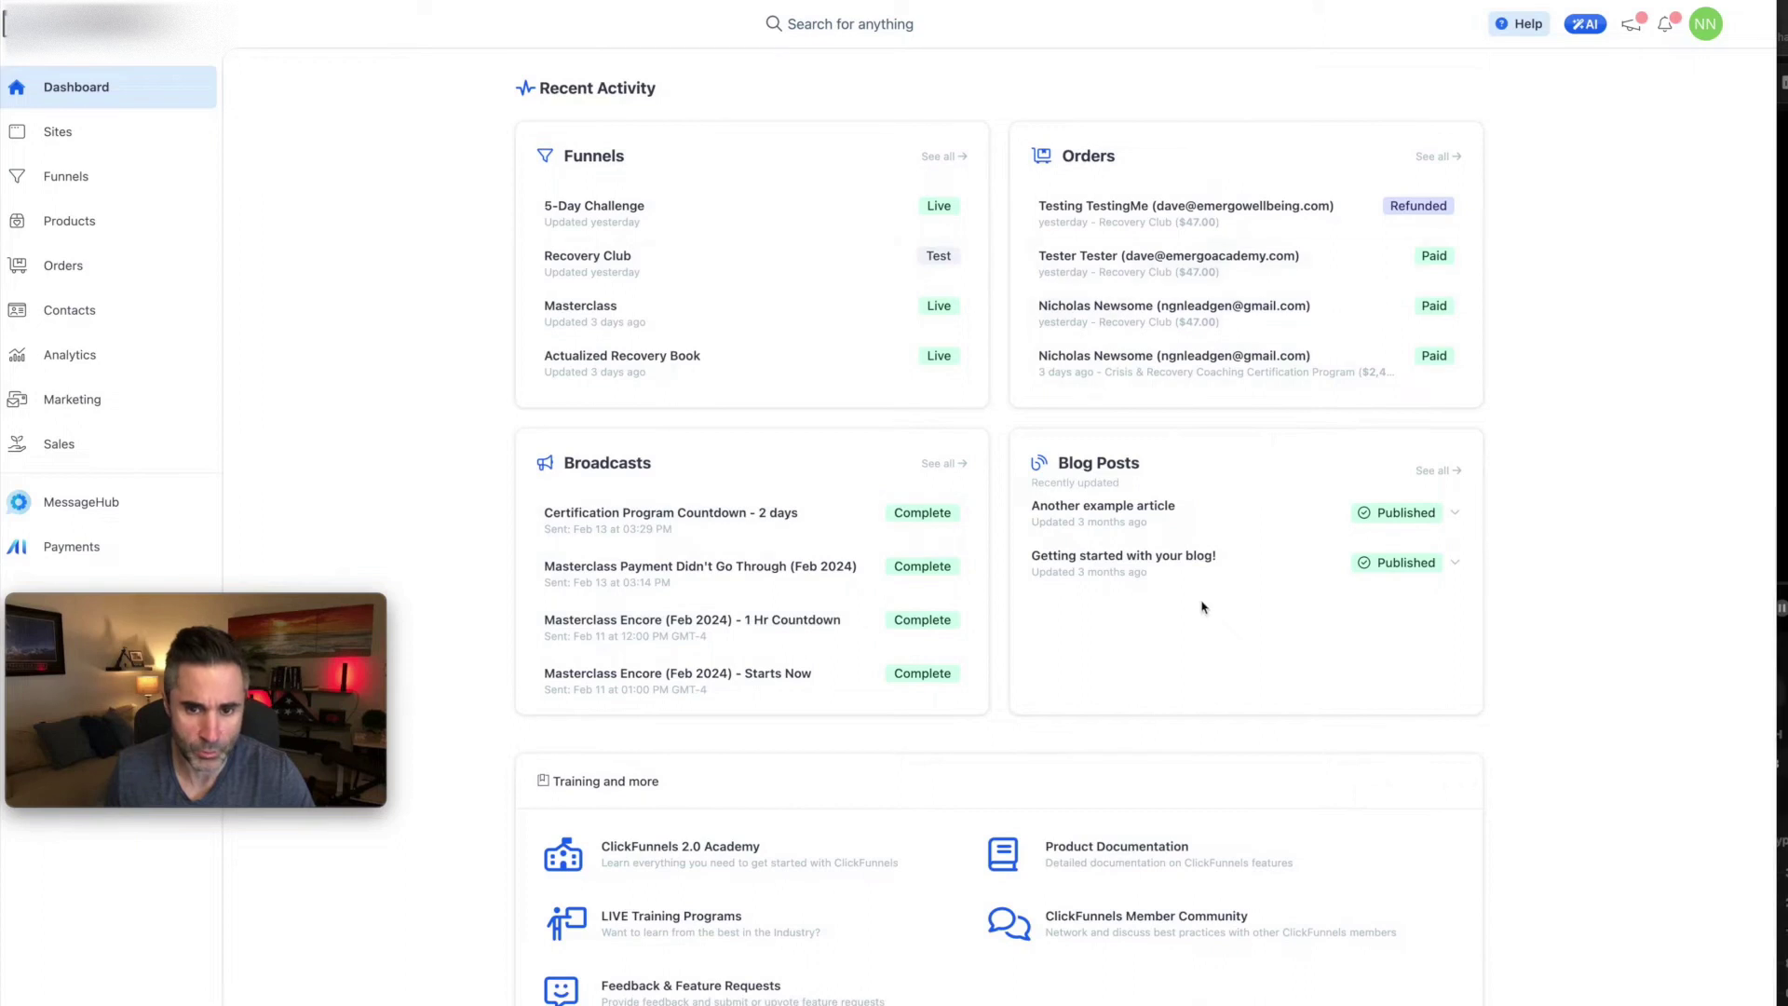
scroll(750, 578, "down", 1)
scroll(749, 577, "up", 1)
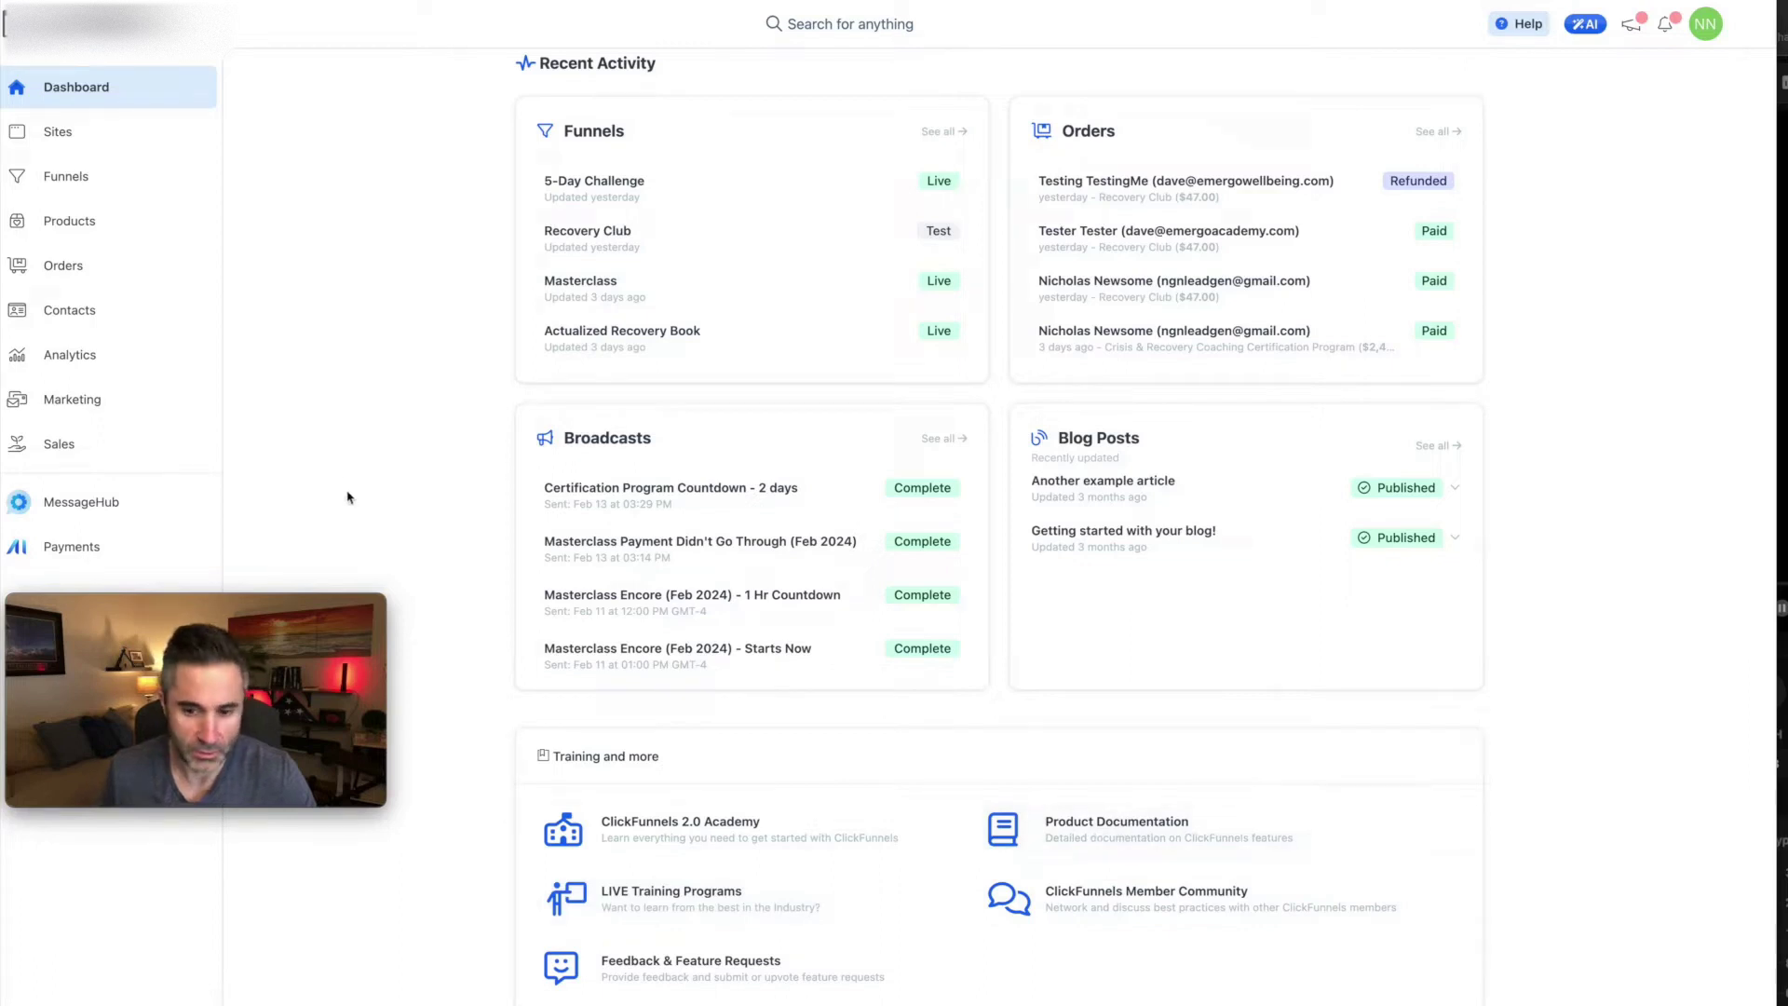
View the Emergo Academy site overview and return to the dashboard.
left_click(97, 135)
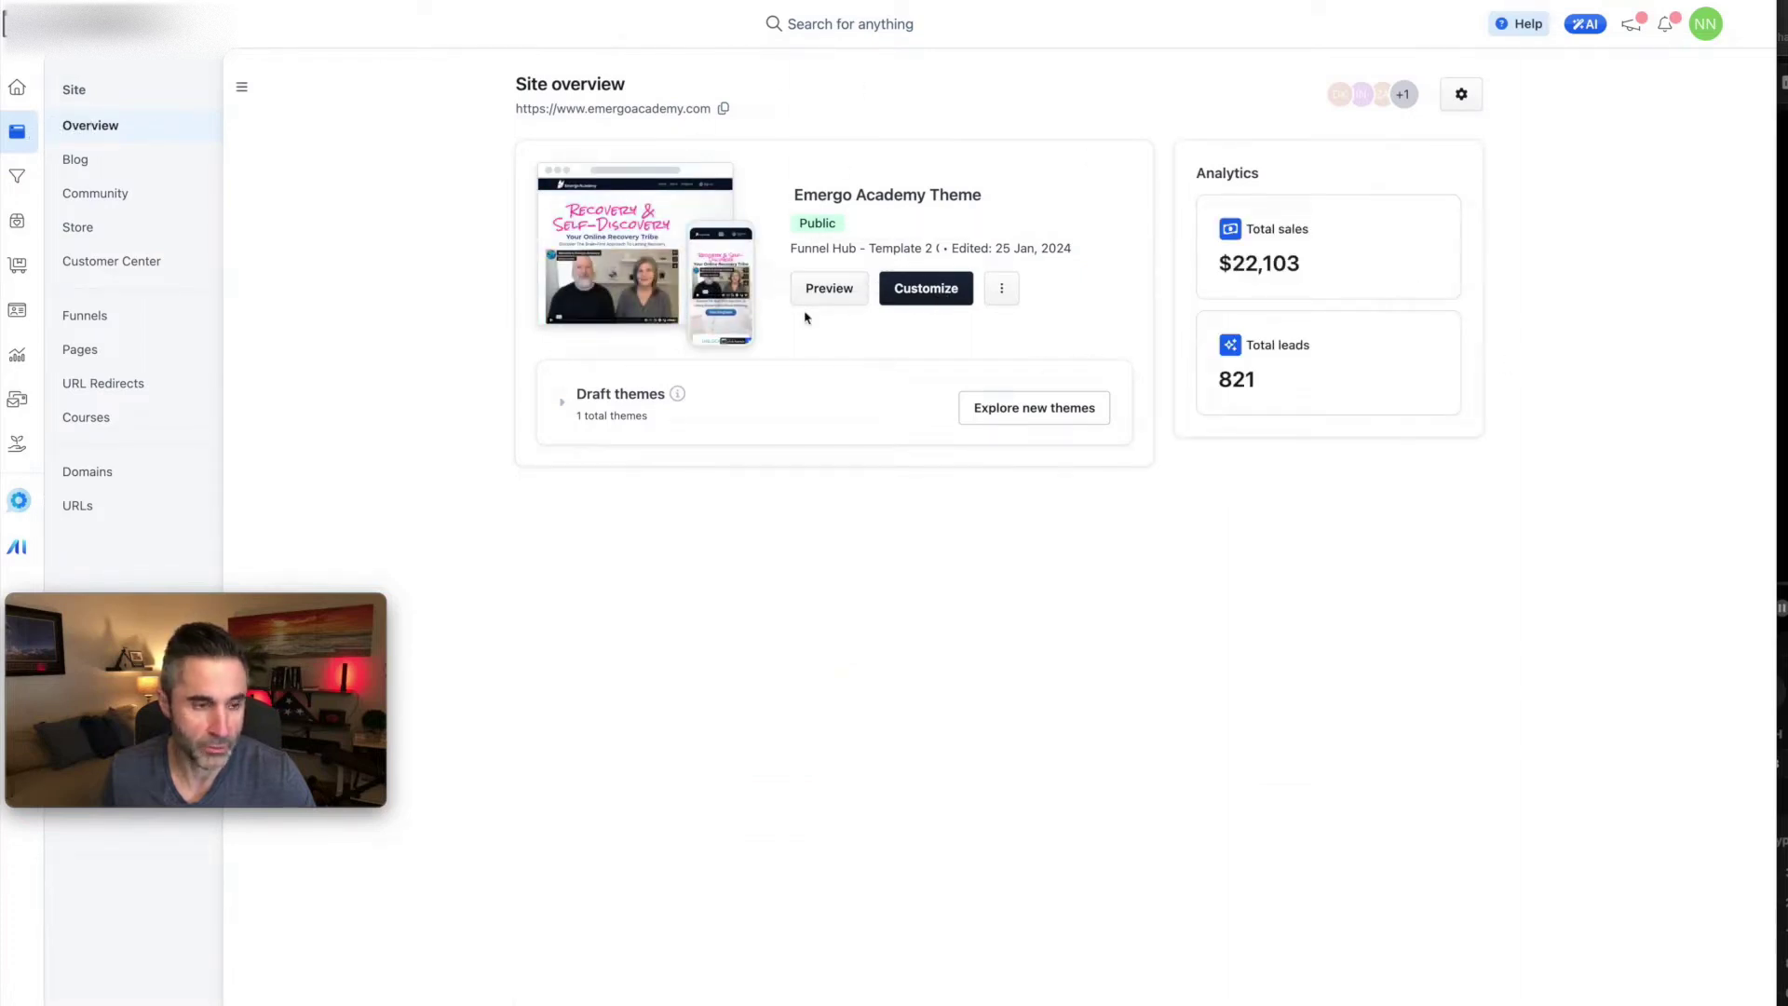
left_click(17, 87)
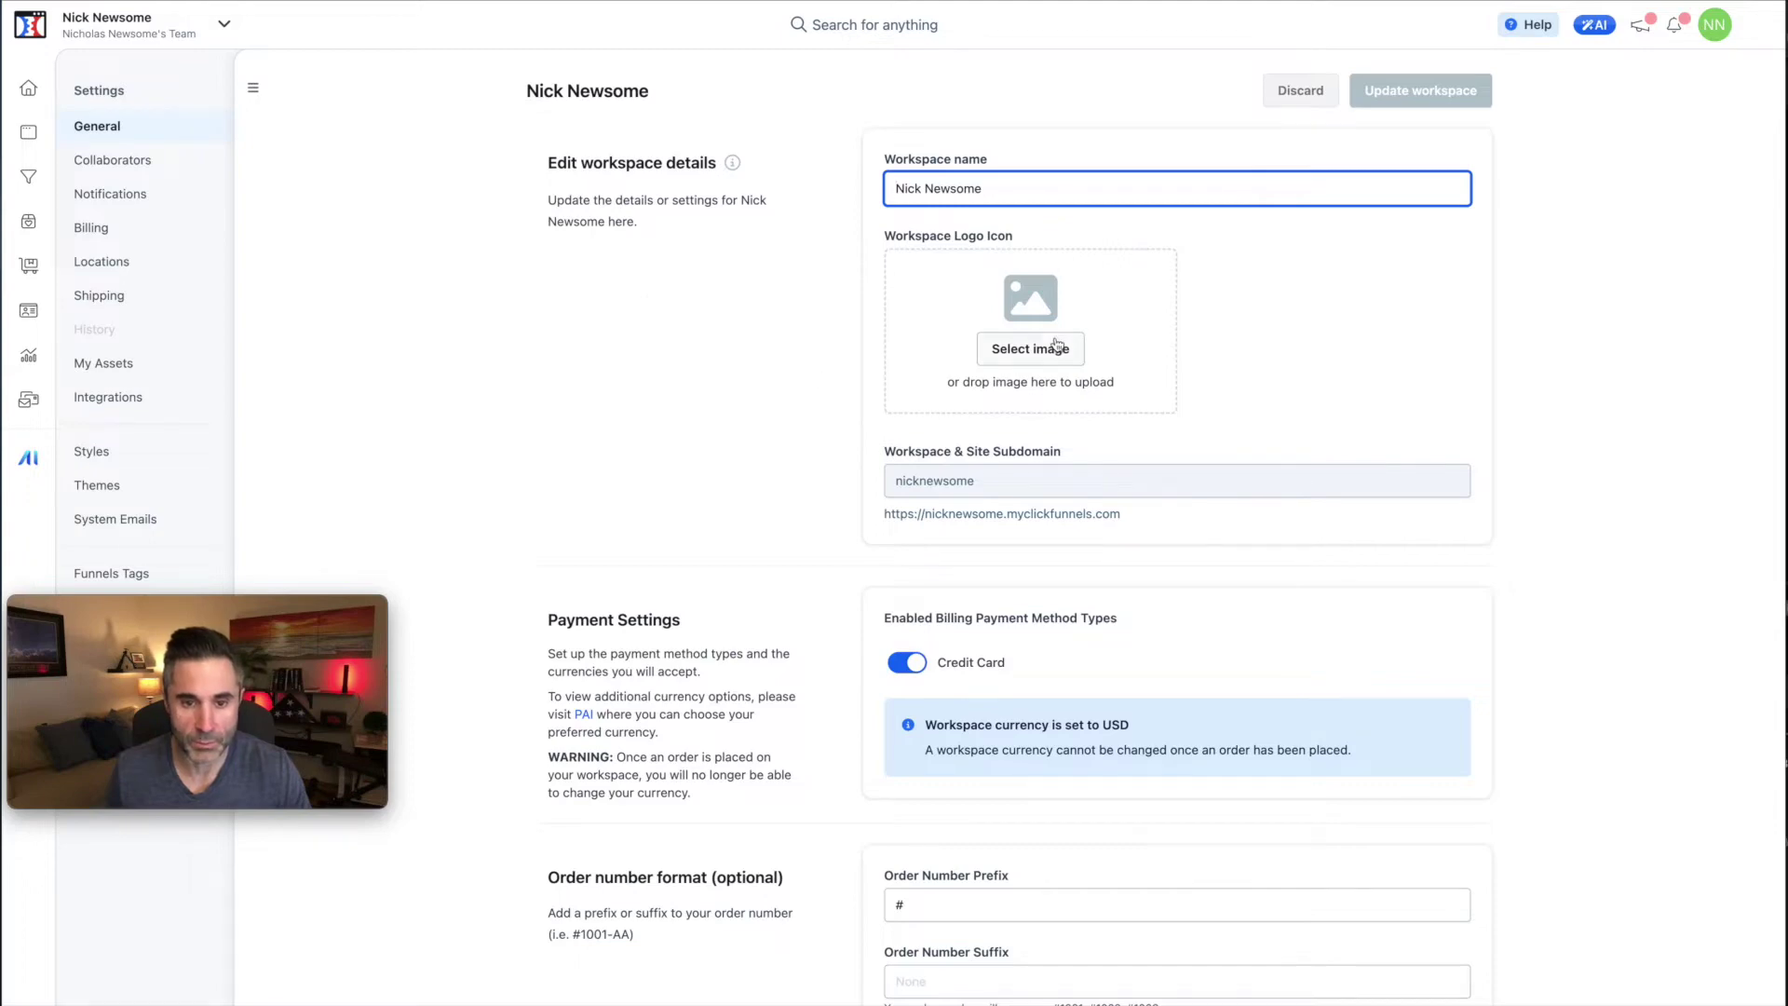
Review the workspace's General settings from the workspace details through payment, order number and test order options to workspace deletion.
scroll(732, 451, "down", 4)
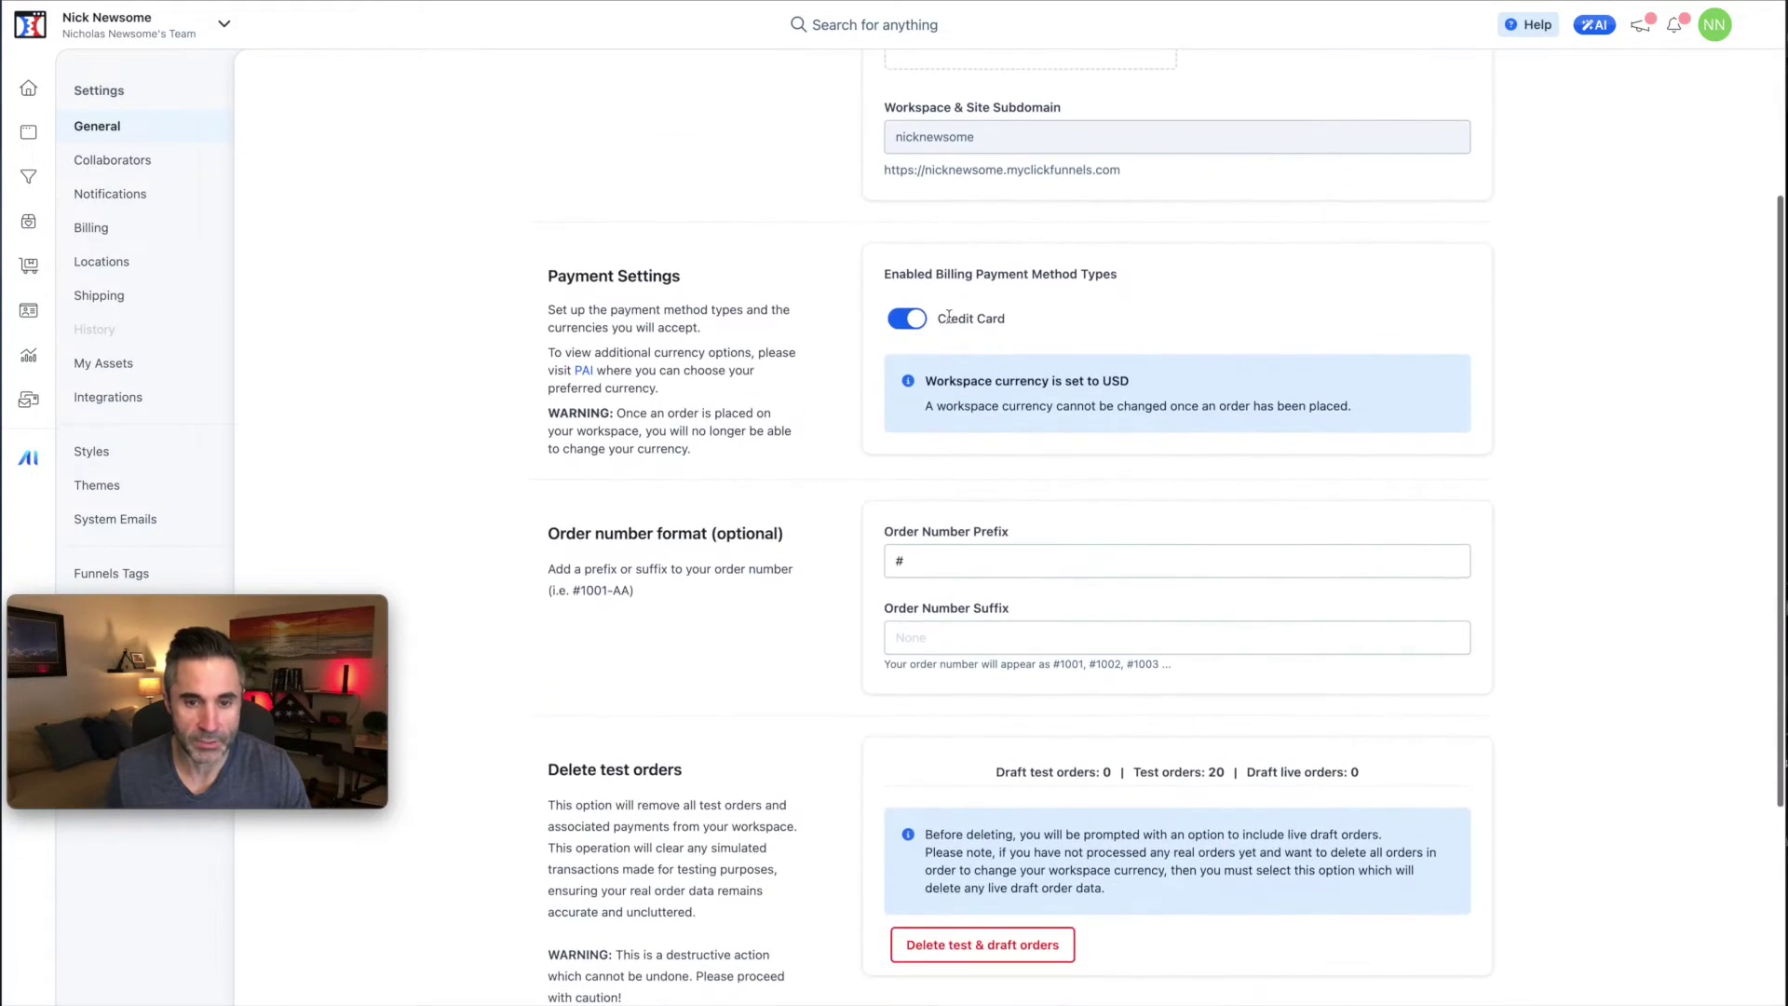
scroll(717, 568, "down", 2)
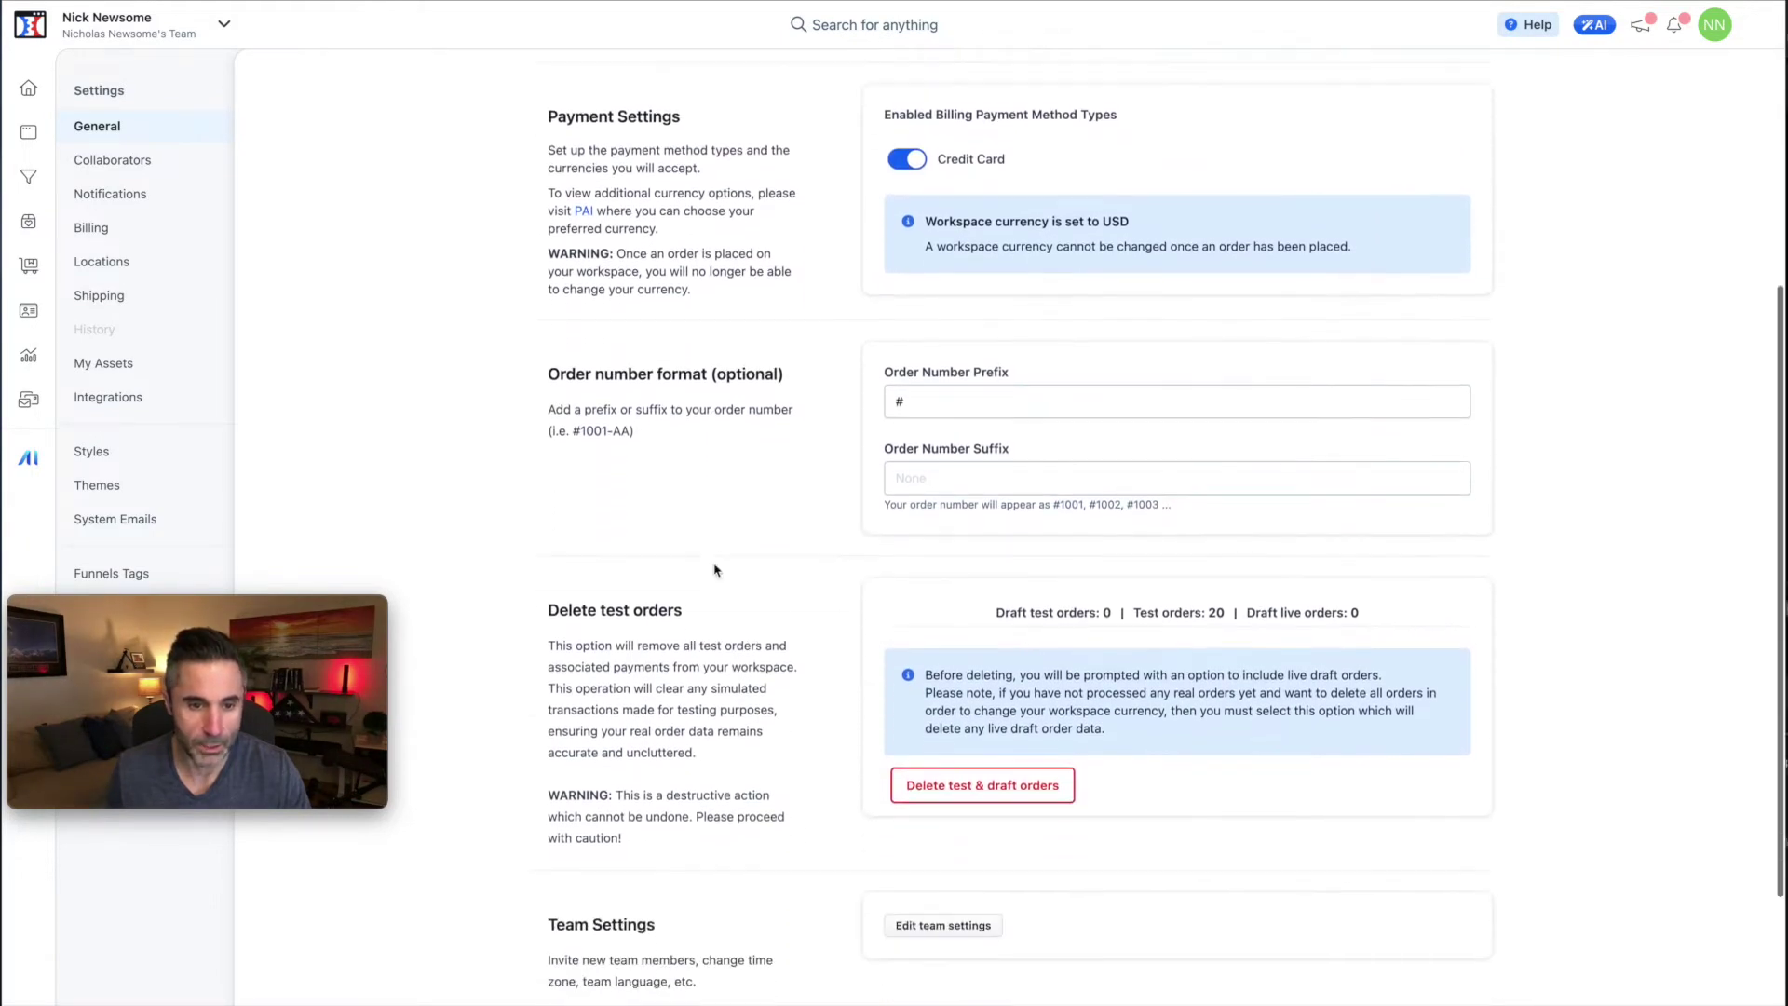
scroll(712, 569, "down", 2)
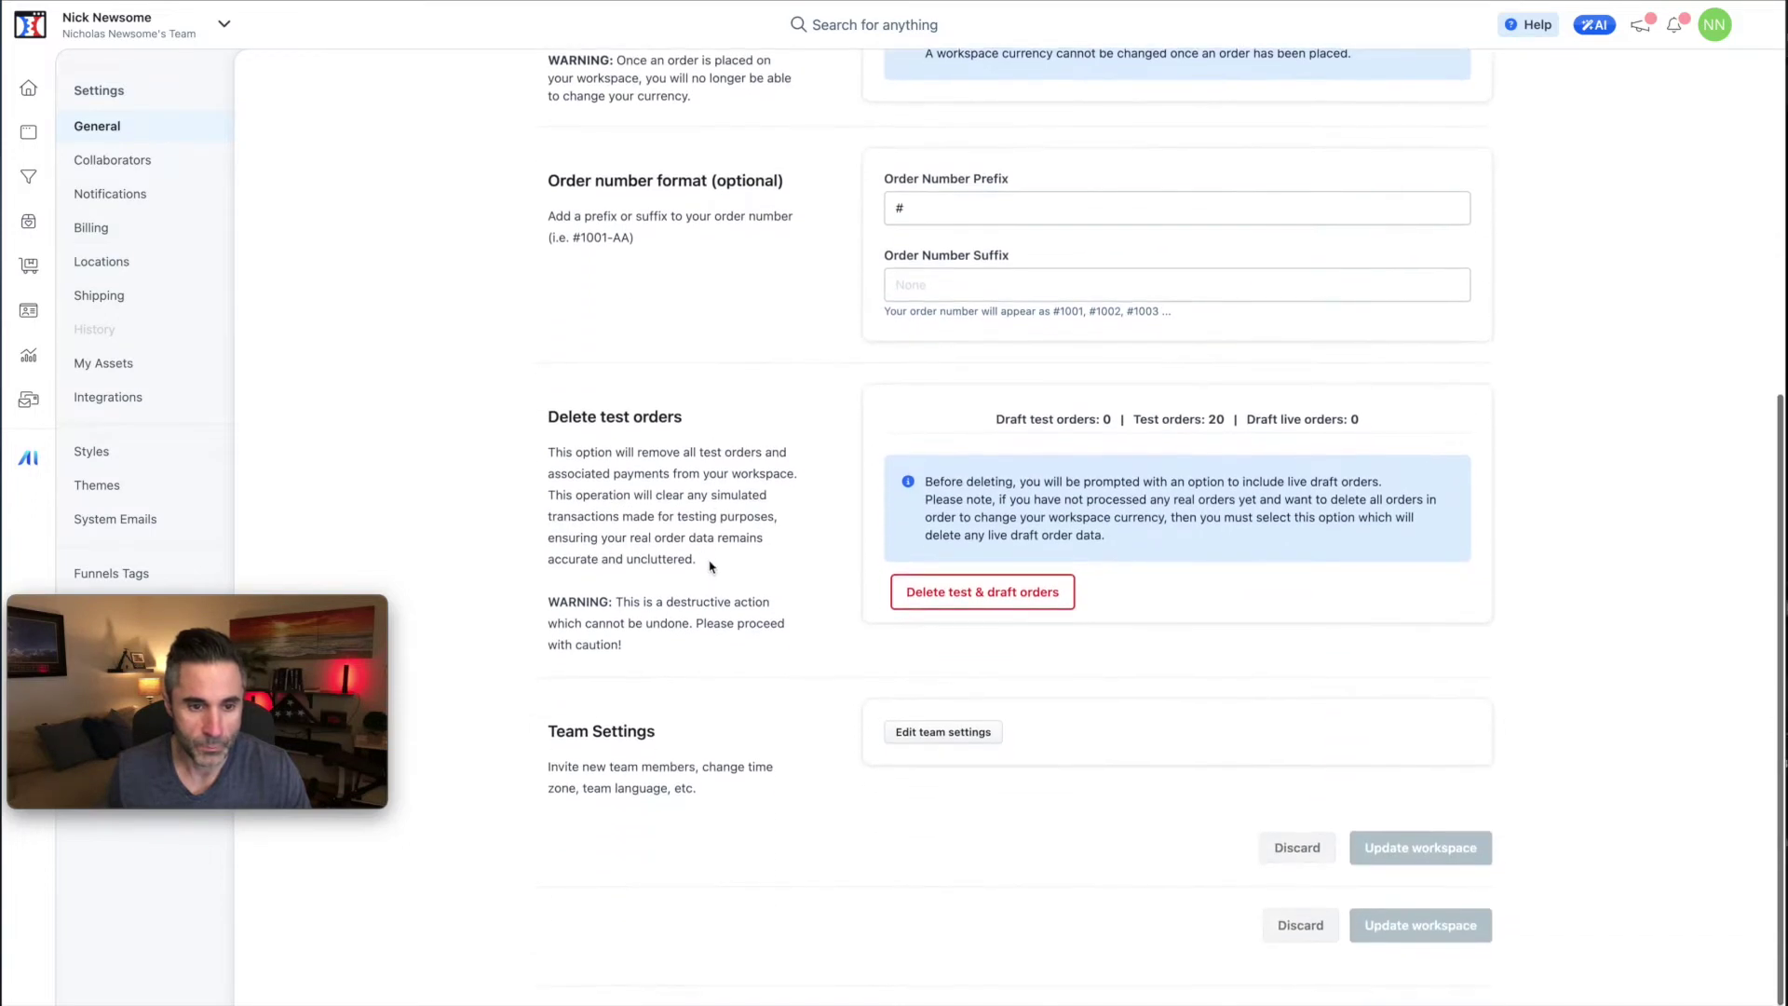
scroll(615, 437, "down", 2)
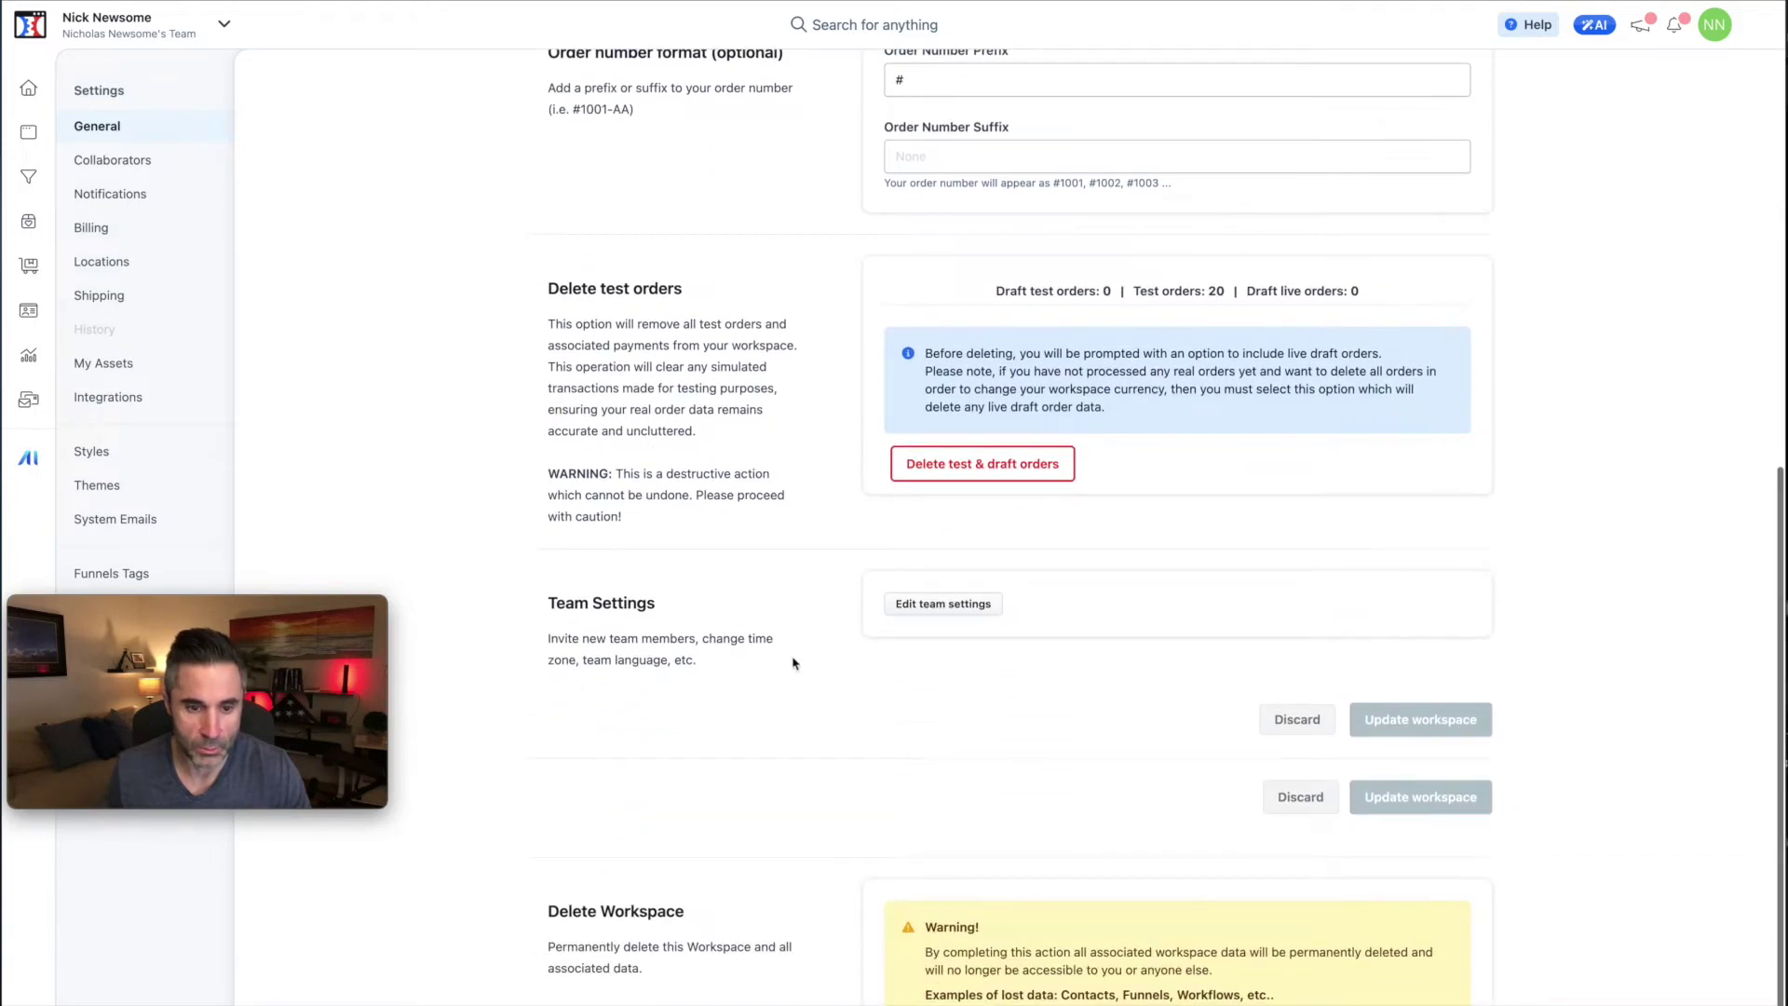
scroll(652, 641, "down", 1)
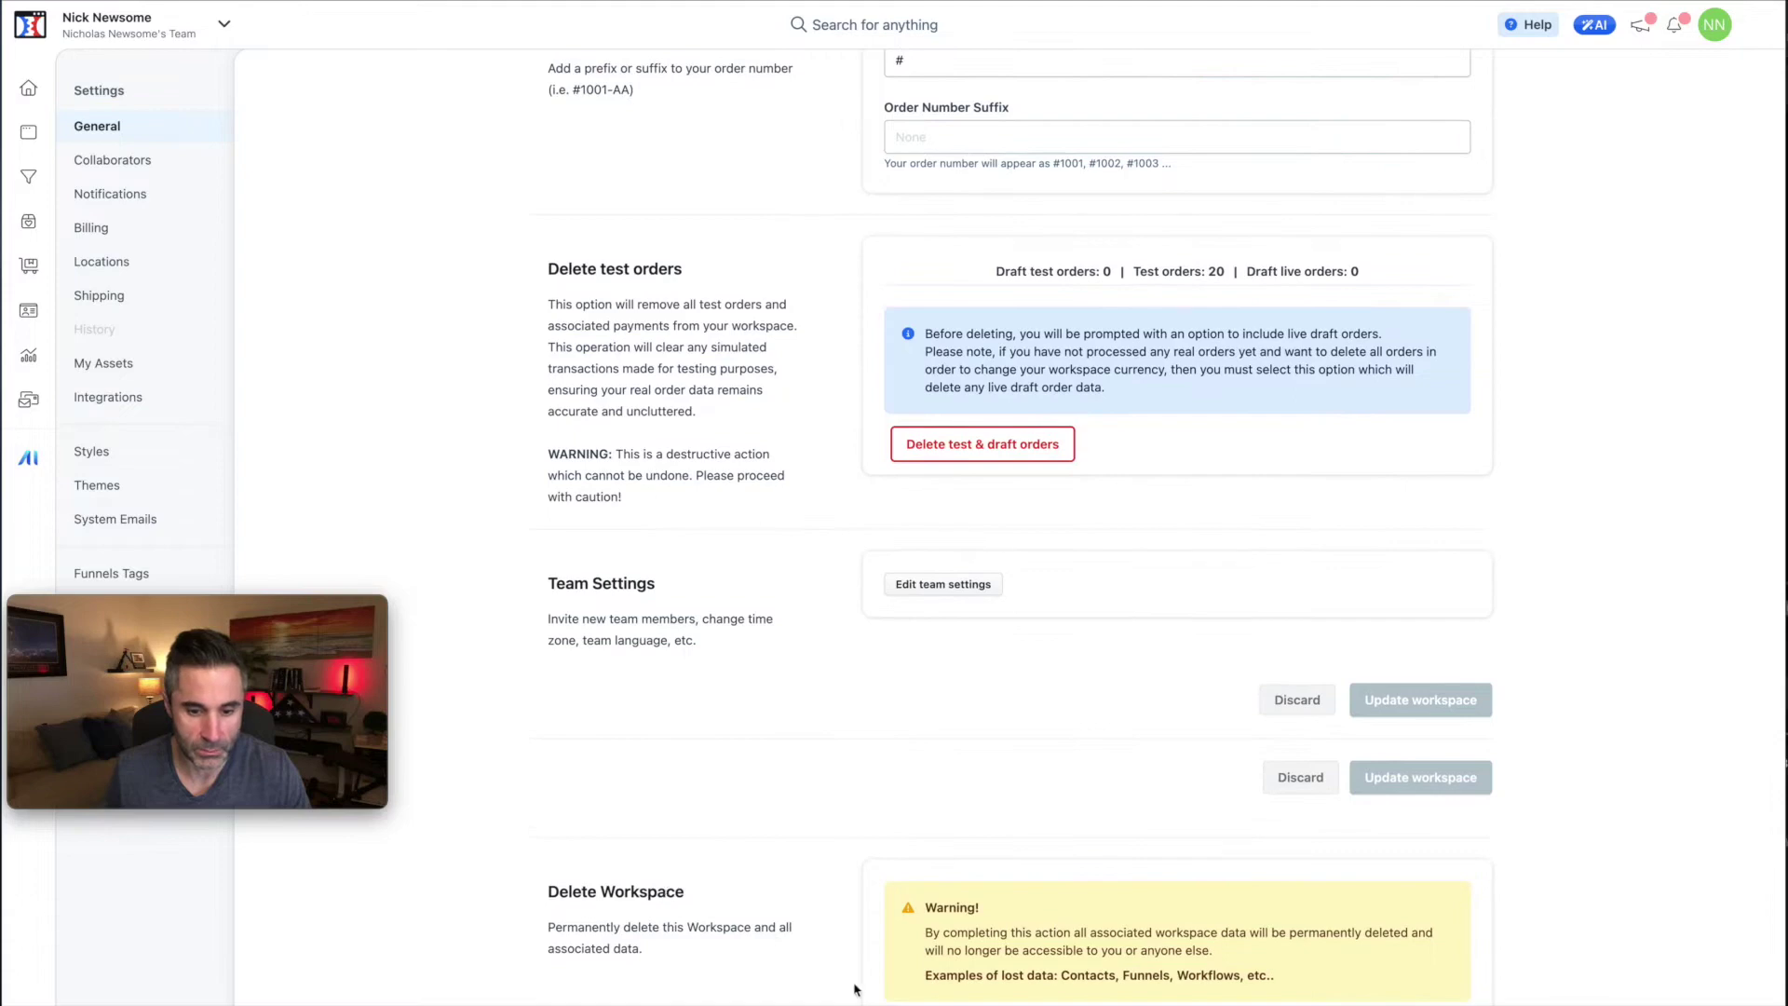
scroll(459, 711, "up", 9)
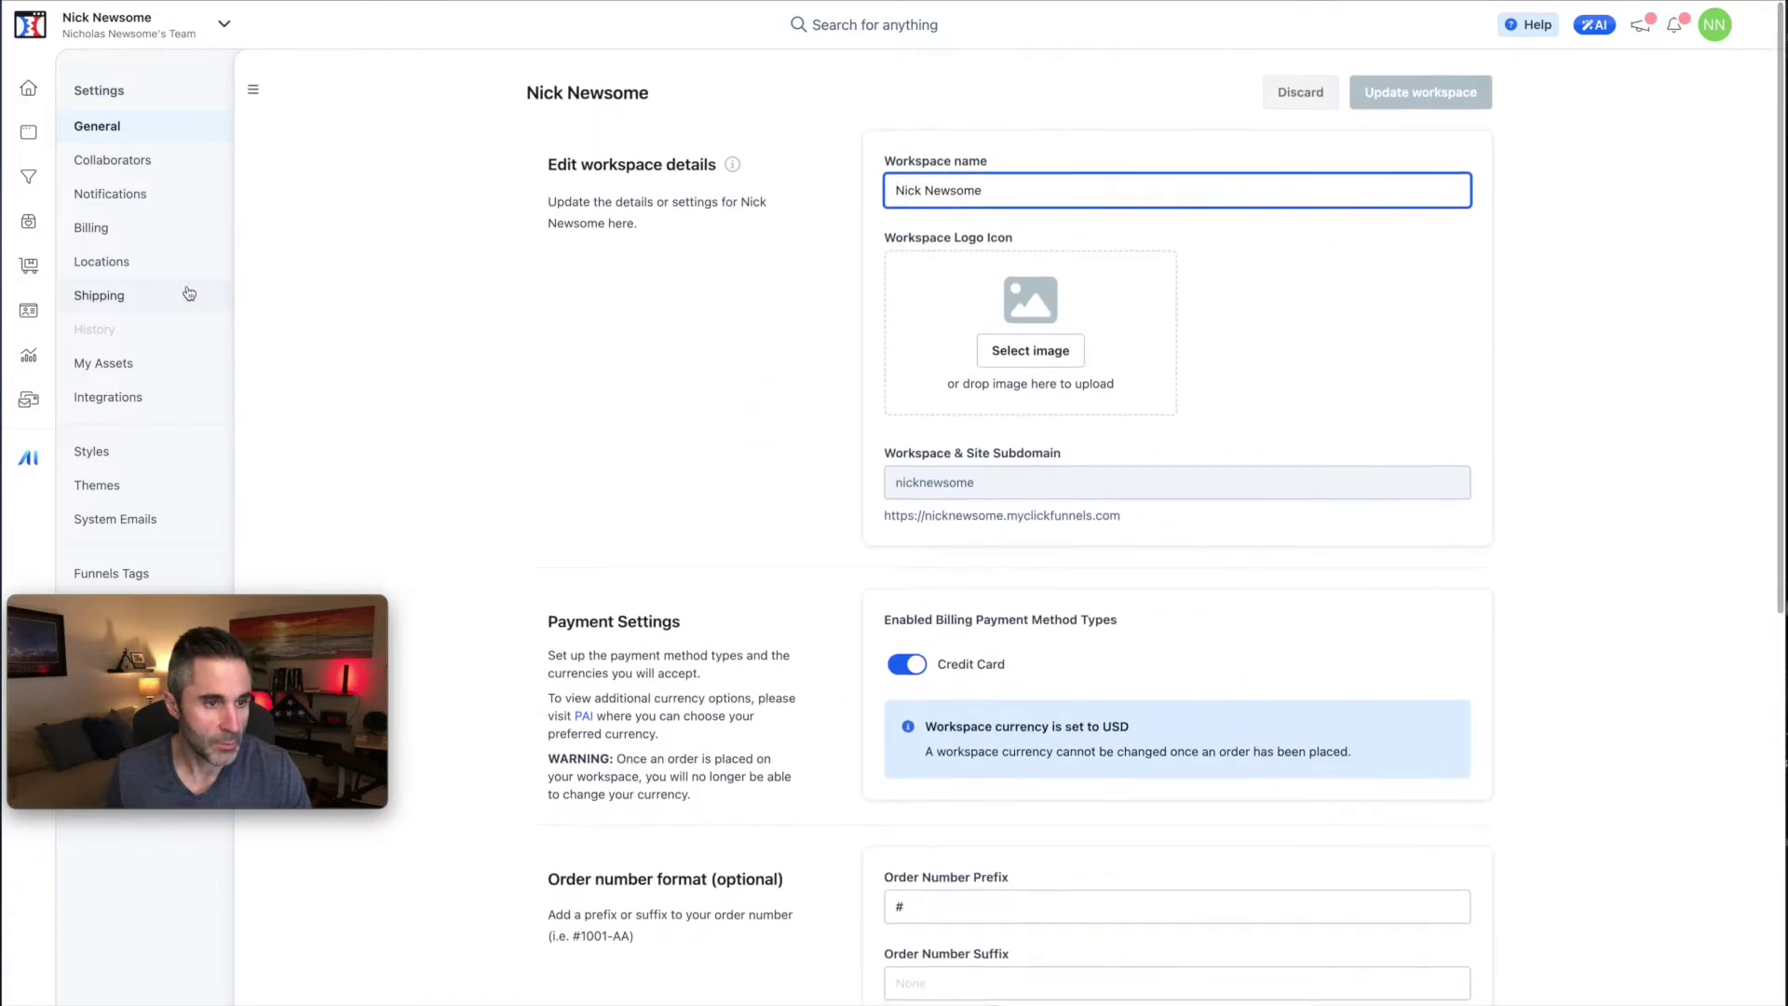
View the workspace's Collaborators list and its Notifications page.
left_click(110, 160)
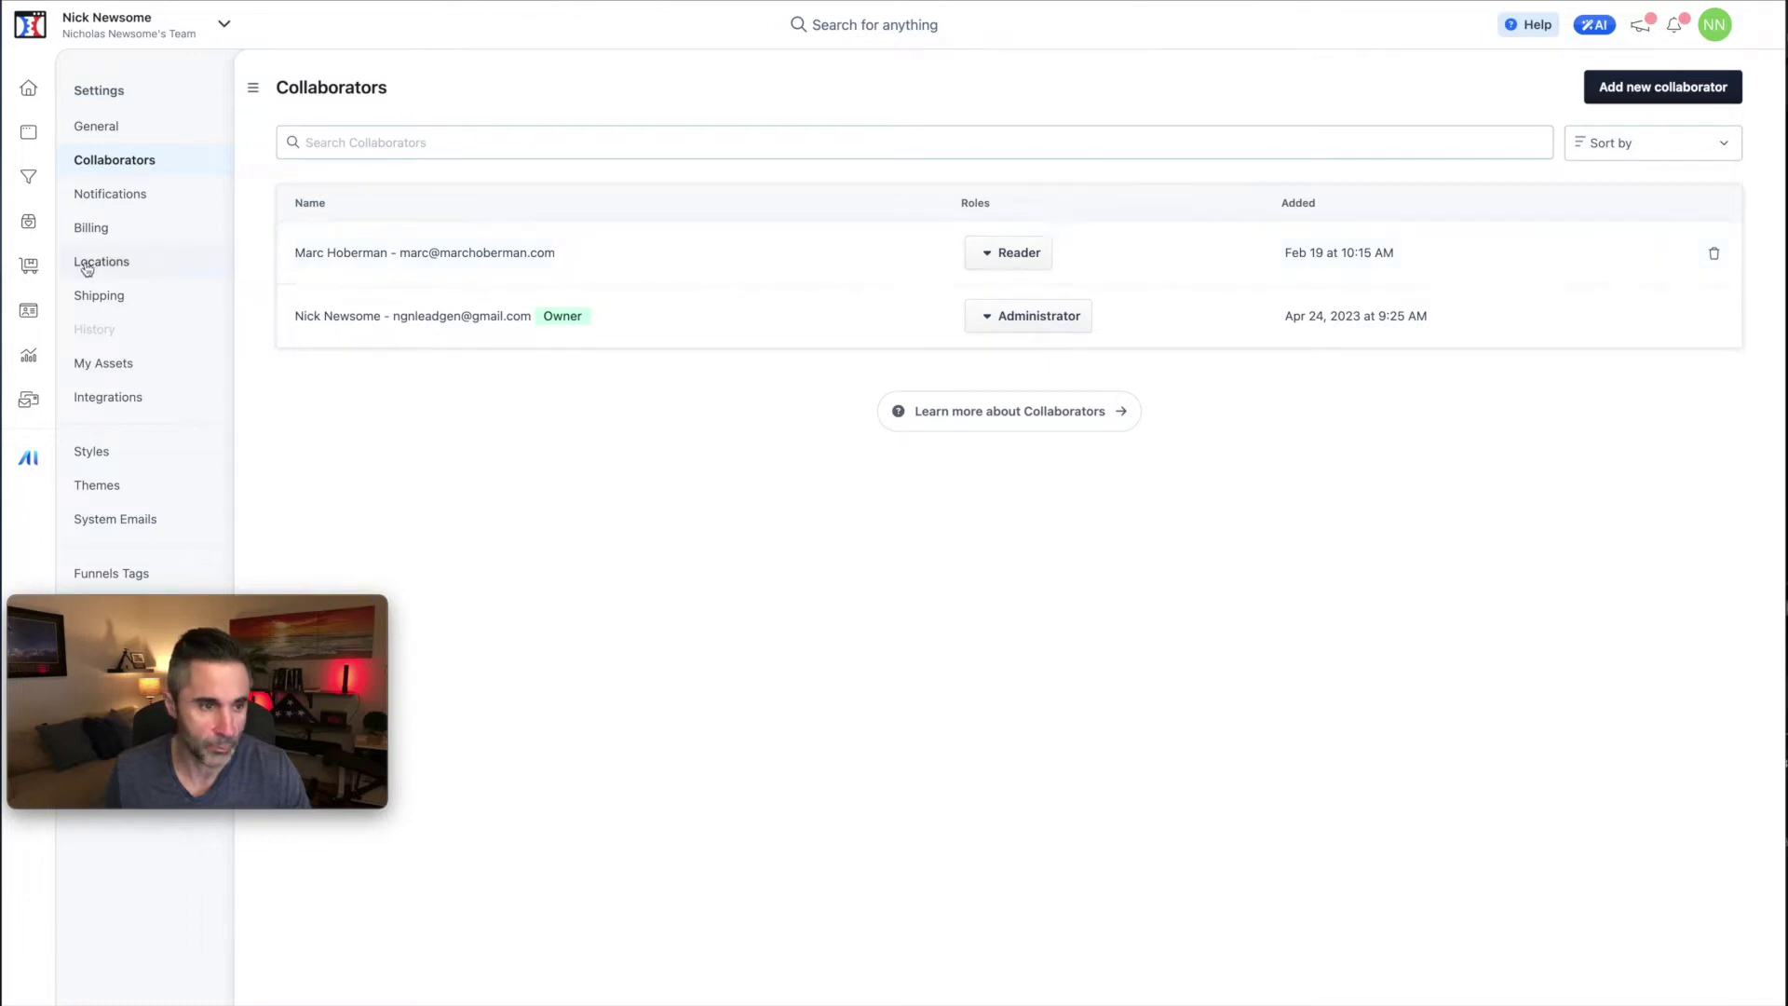
left_click(125, 196)
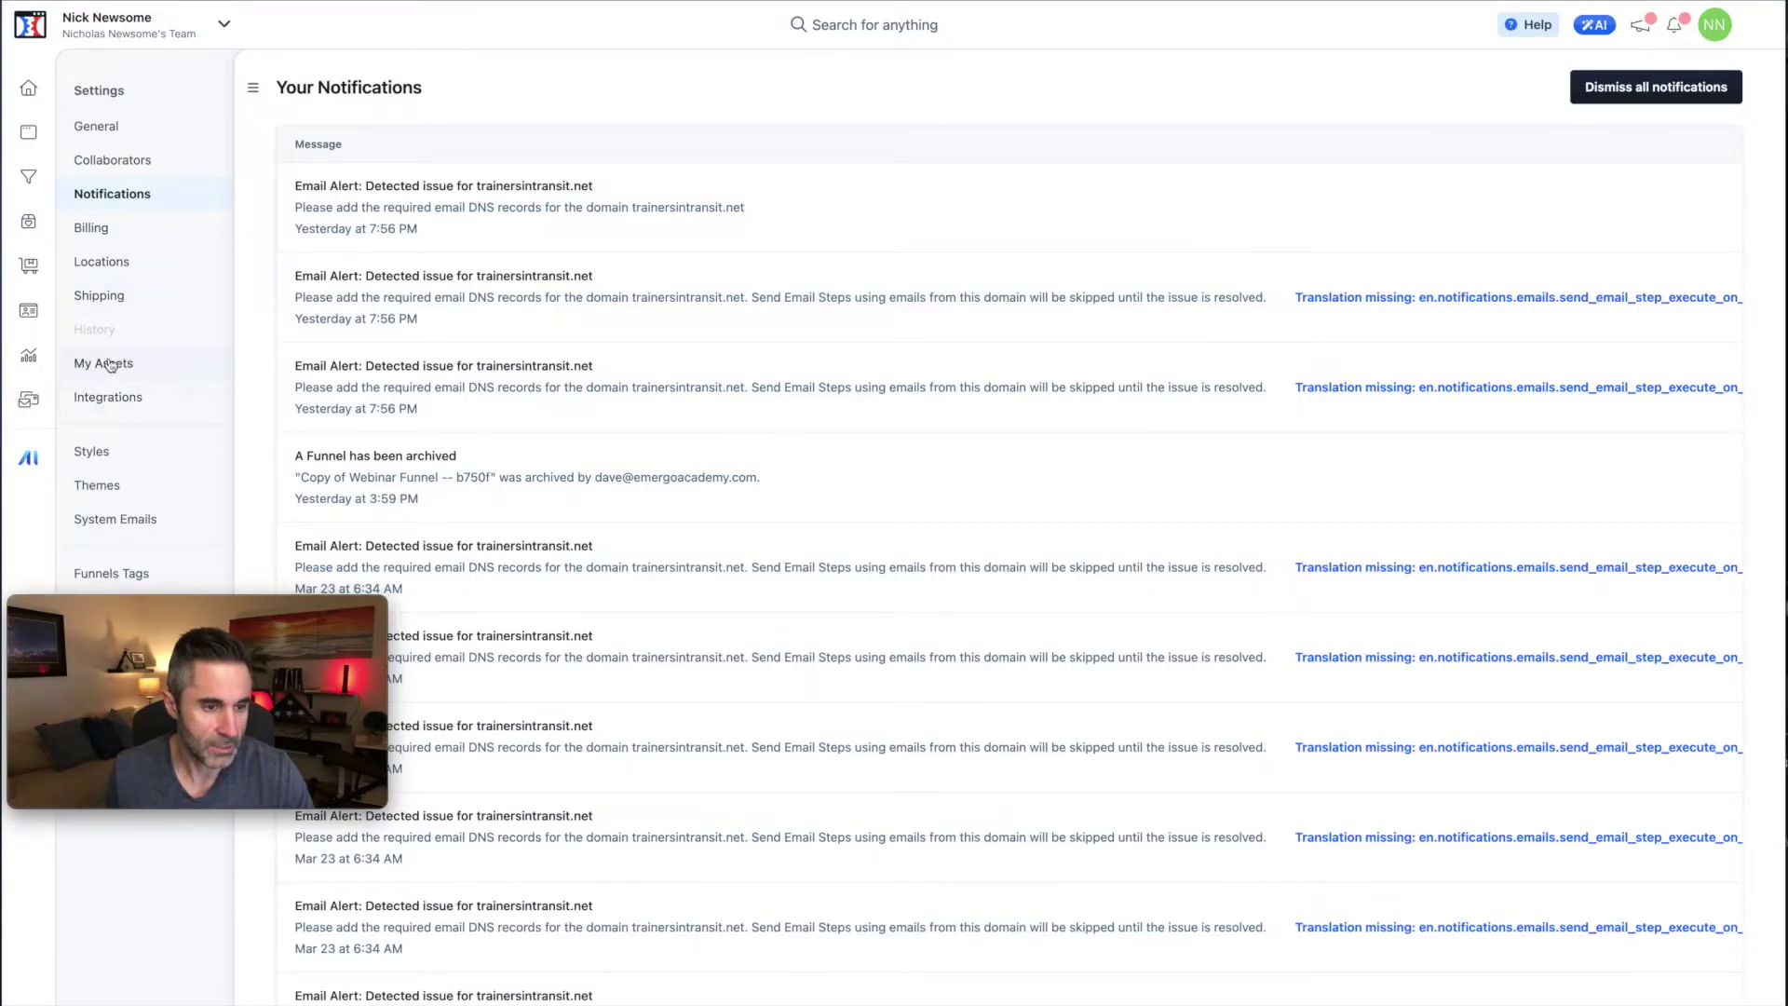
Browse the images stored in My Assets and open the System Emails settings.
left_click(165, 365)
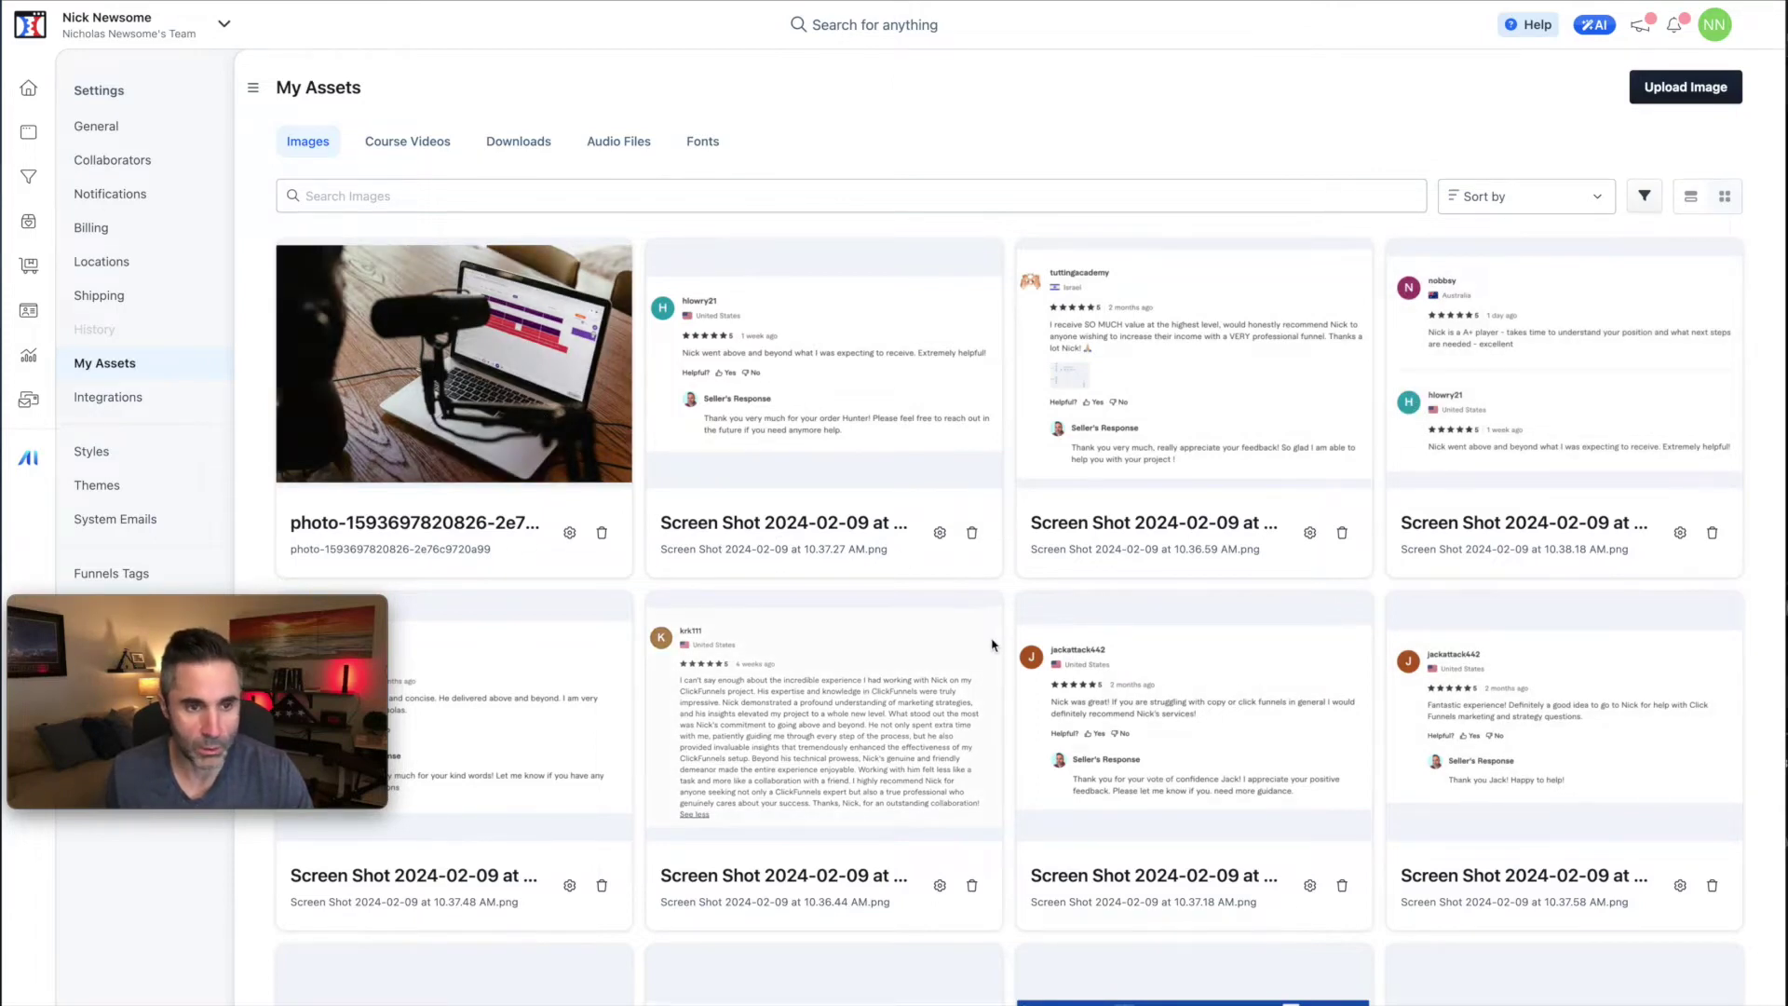
scroll(992, 645, "down", 2)
scroll(992, 642, "up", 2)
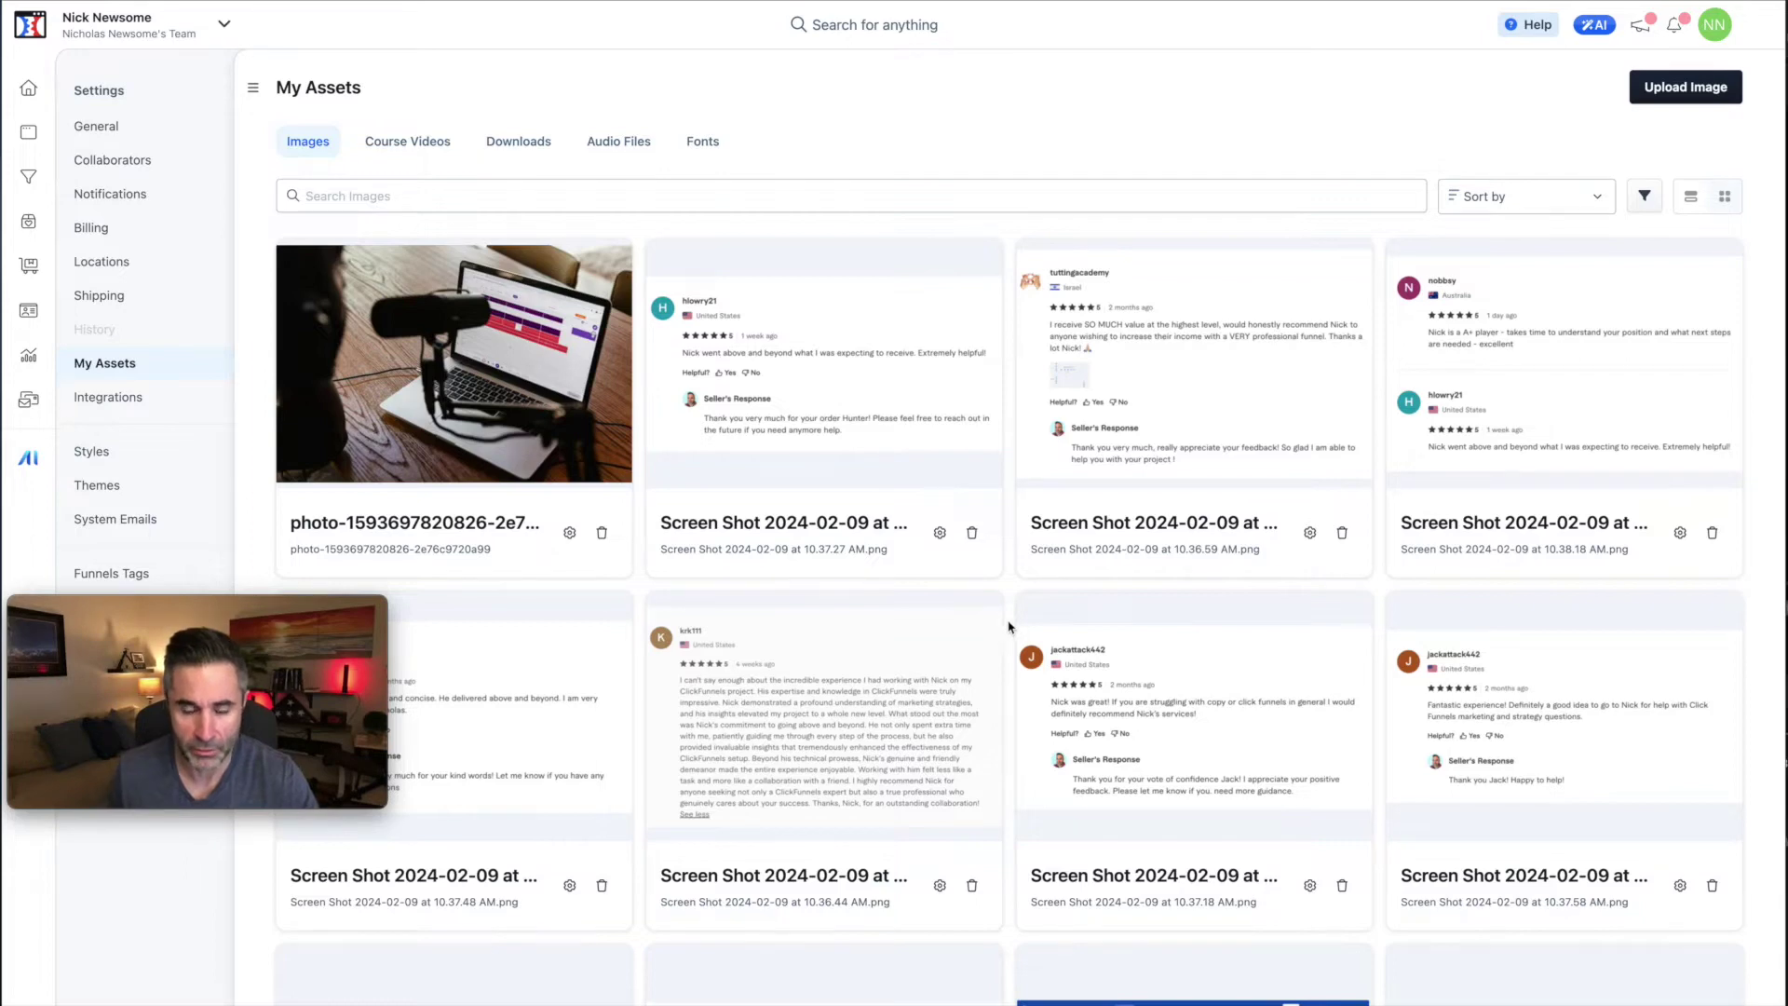
scroll(1019, 594, "down", 1)
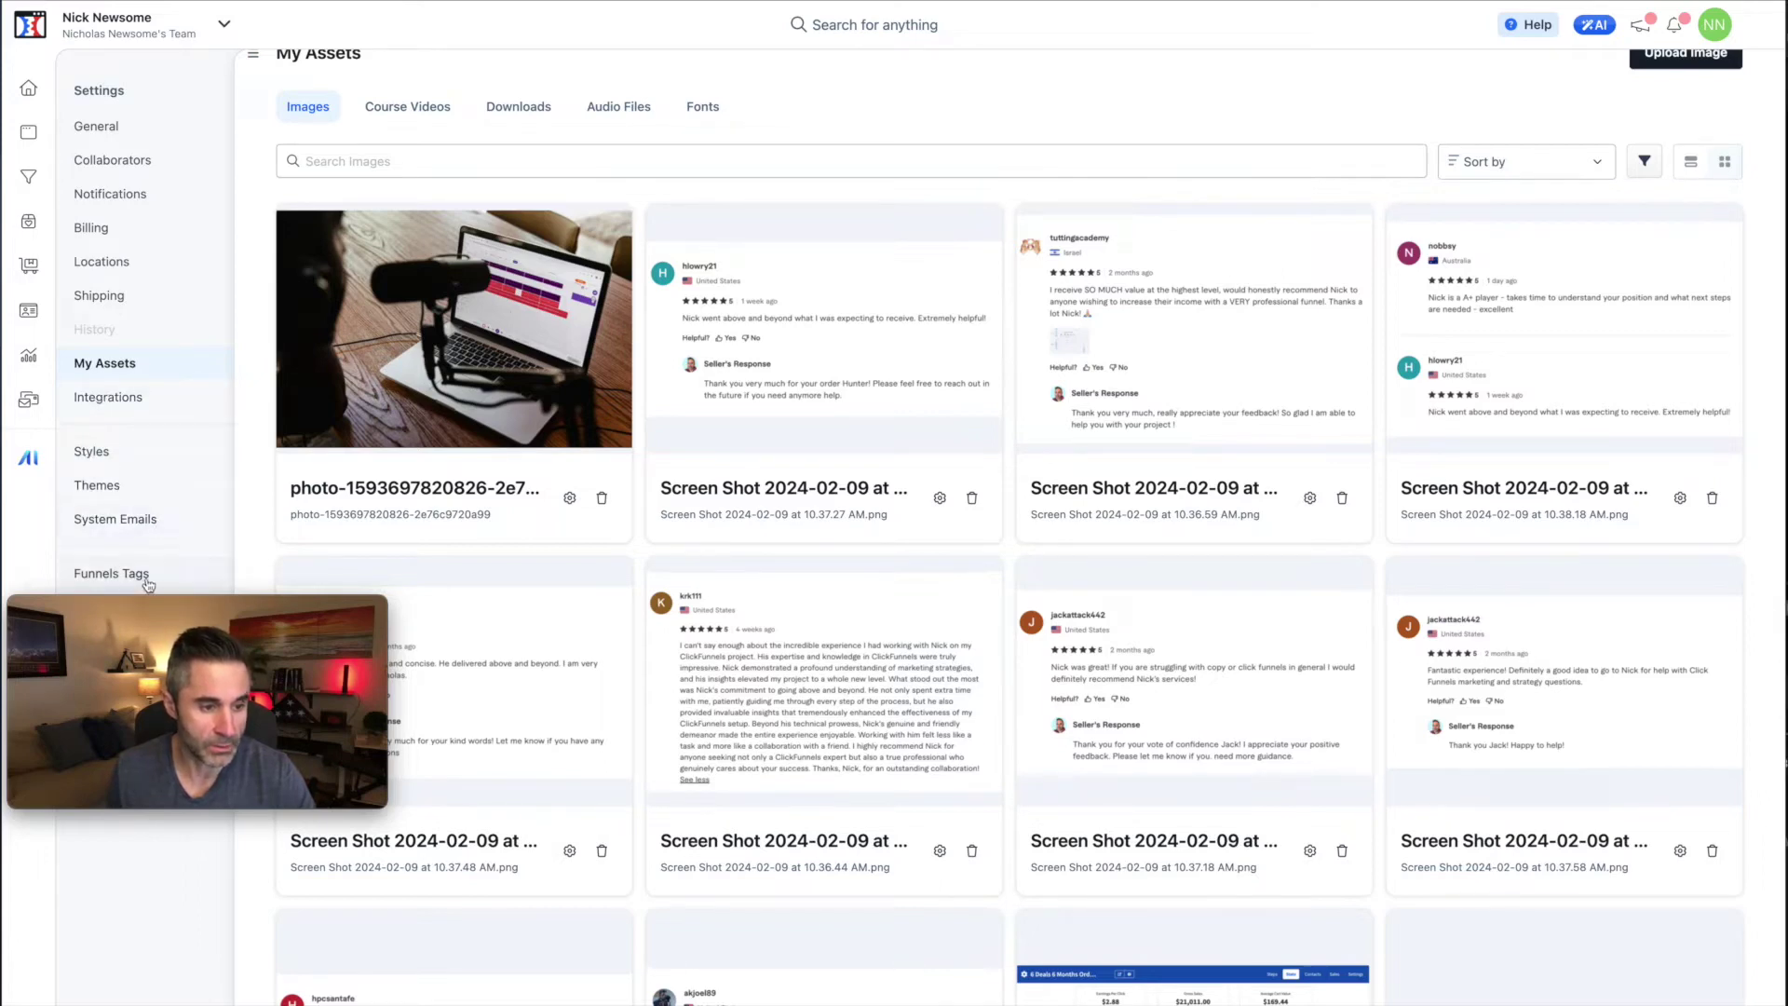
left_click(135, 520)
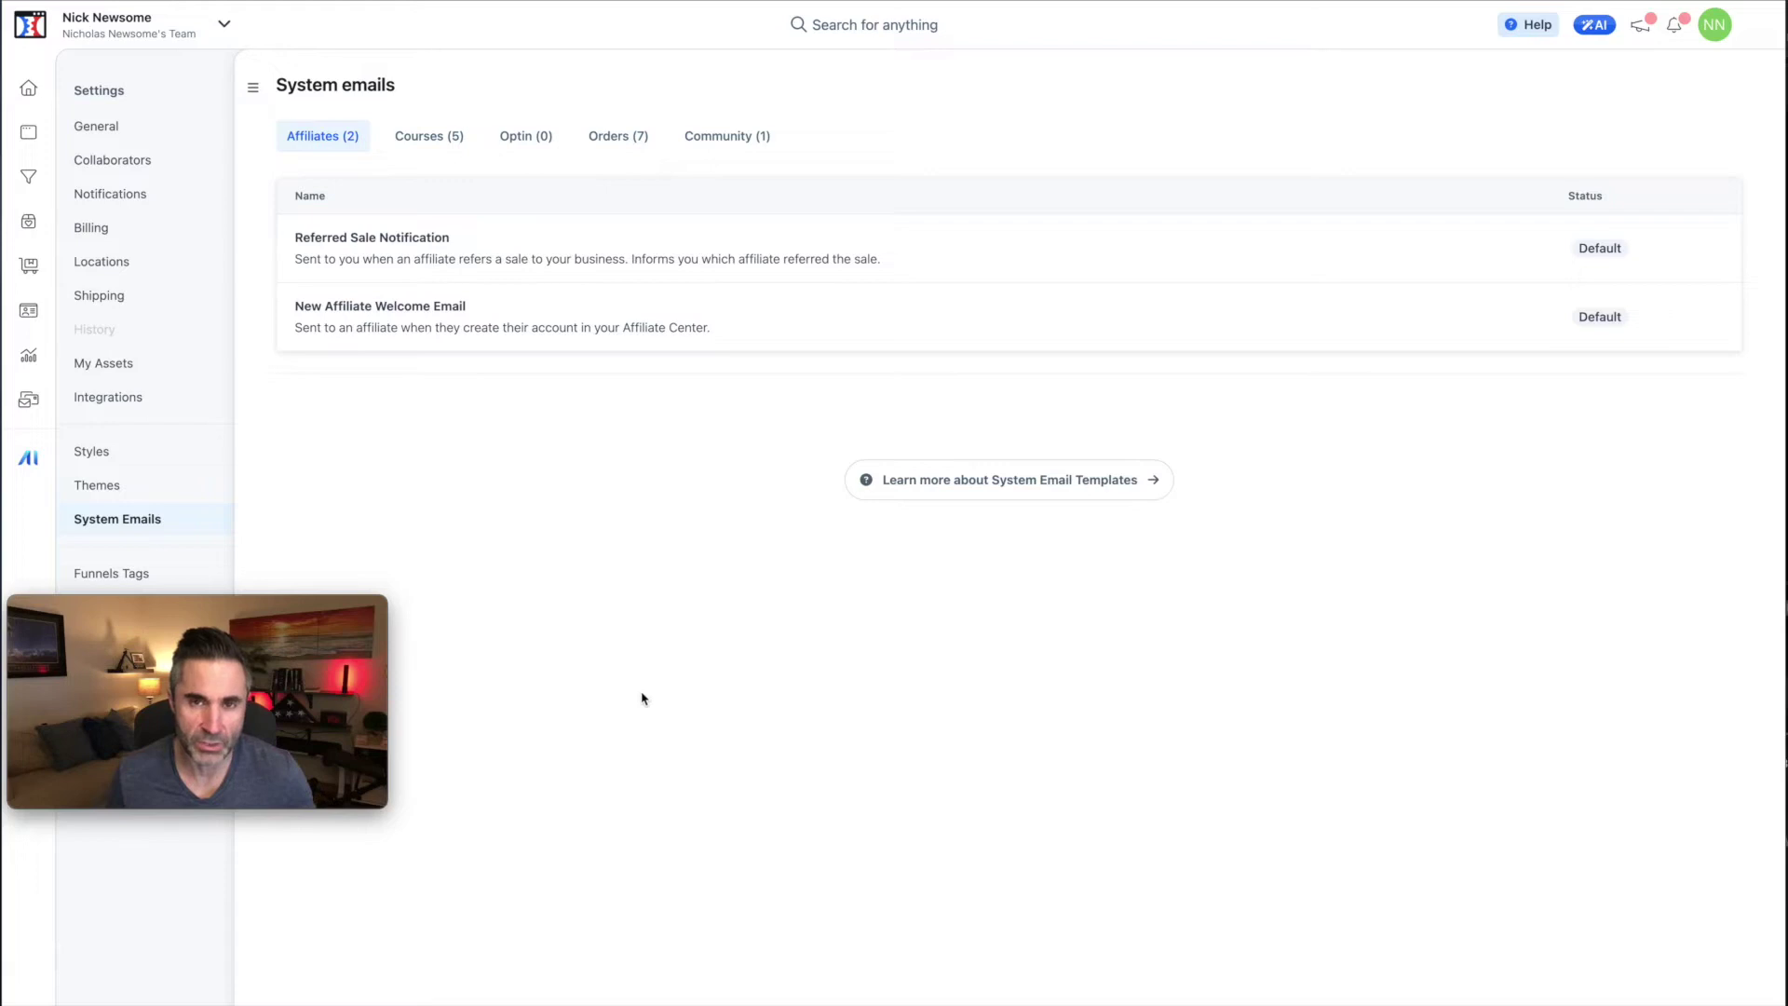
mouse_move(301, 628)
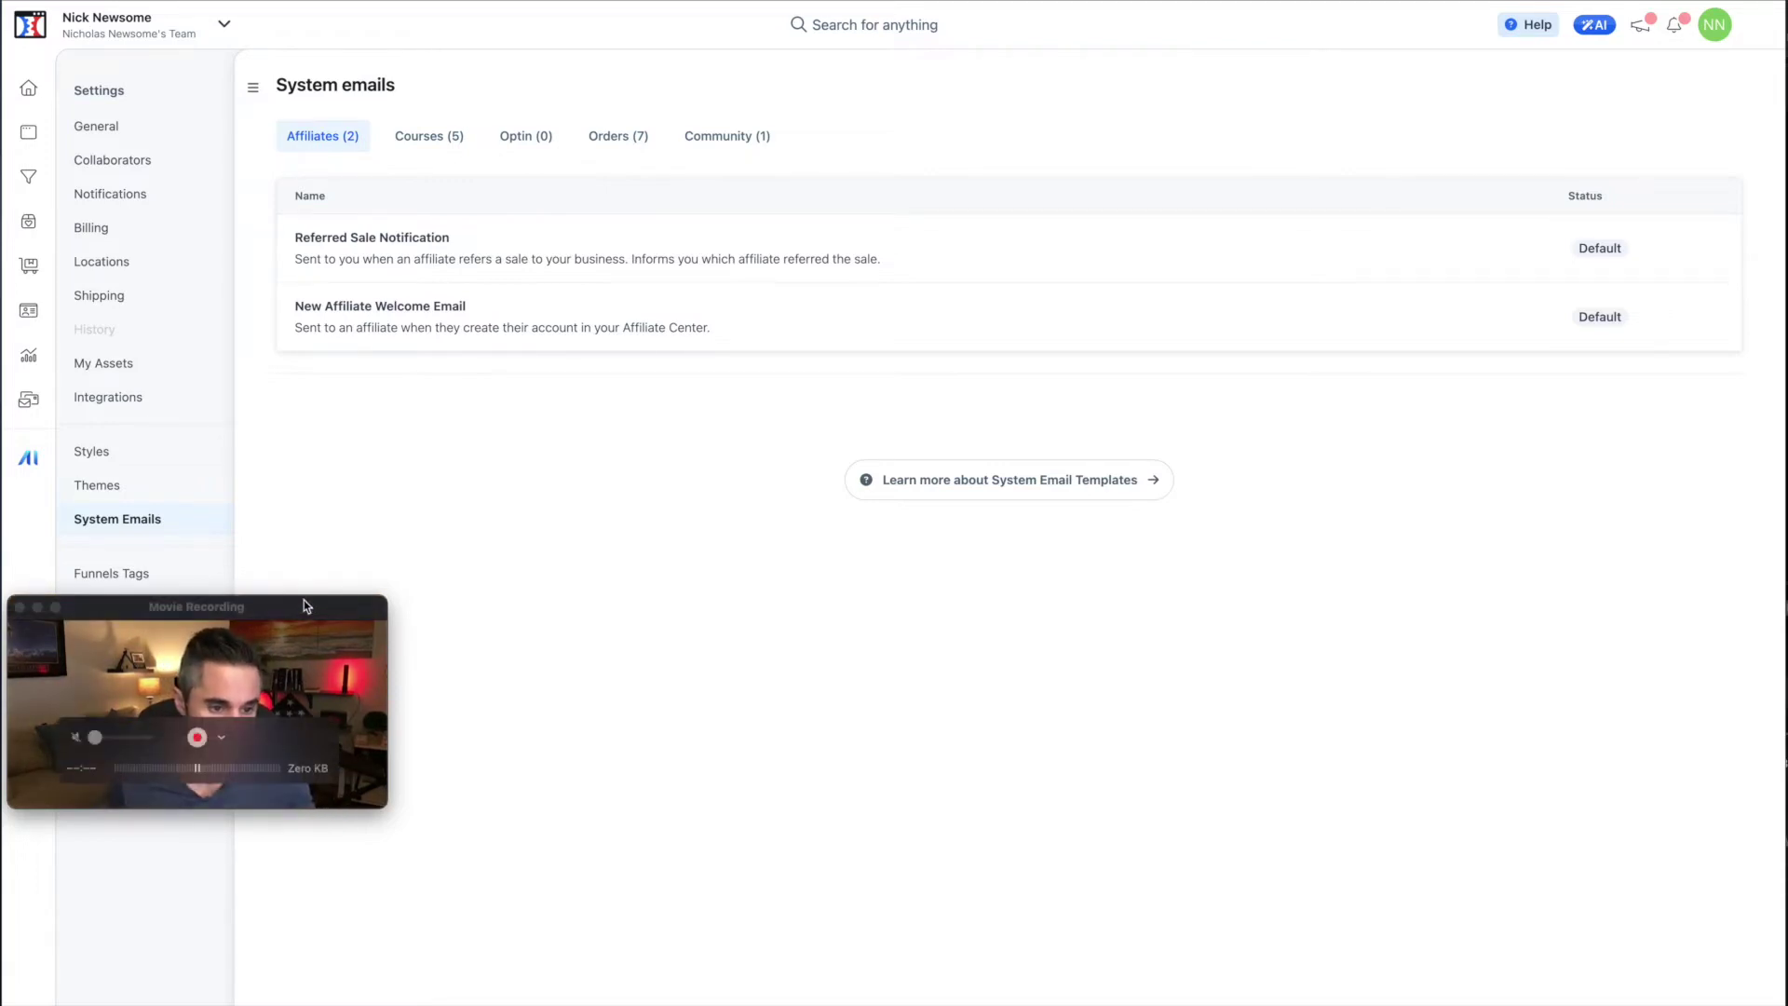
left_click_drag(304, 606, 333, 677)
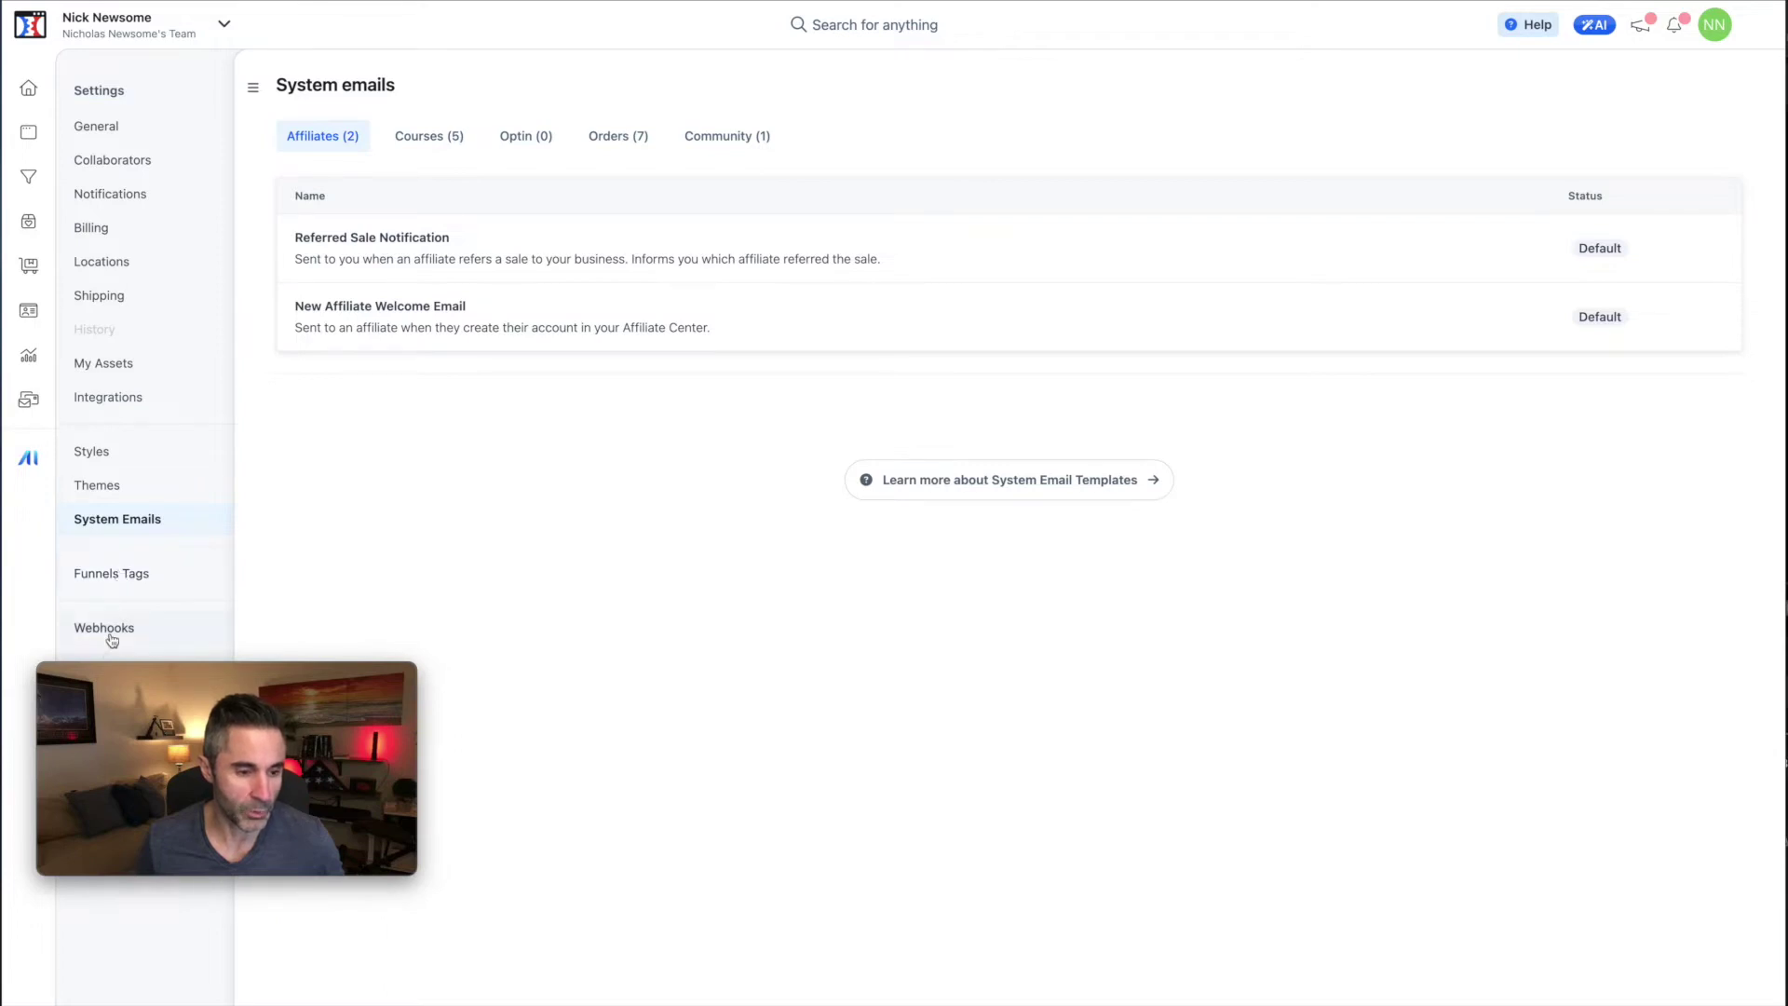
Preview the site's public CF2.0 - Hero Theme from the site overview and examine the homepage's hero section.
left_click(31, 95)
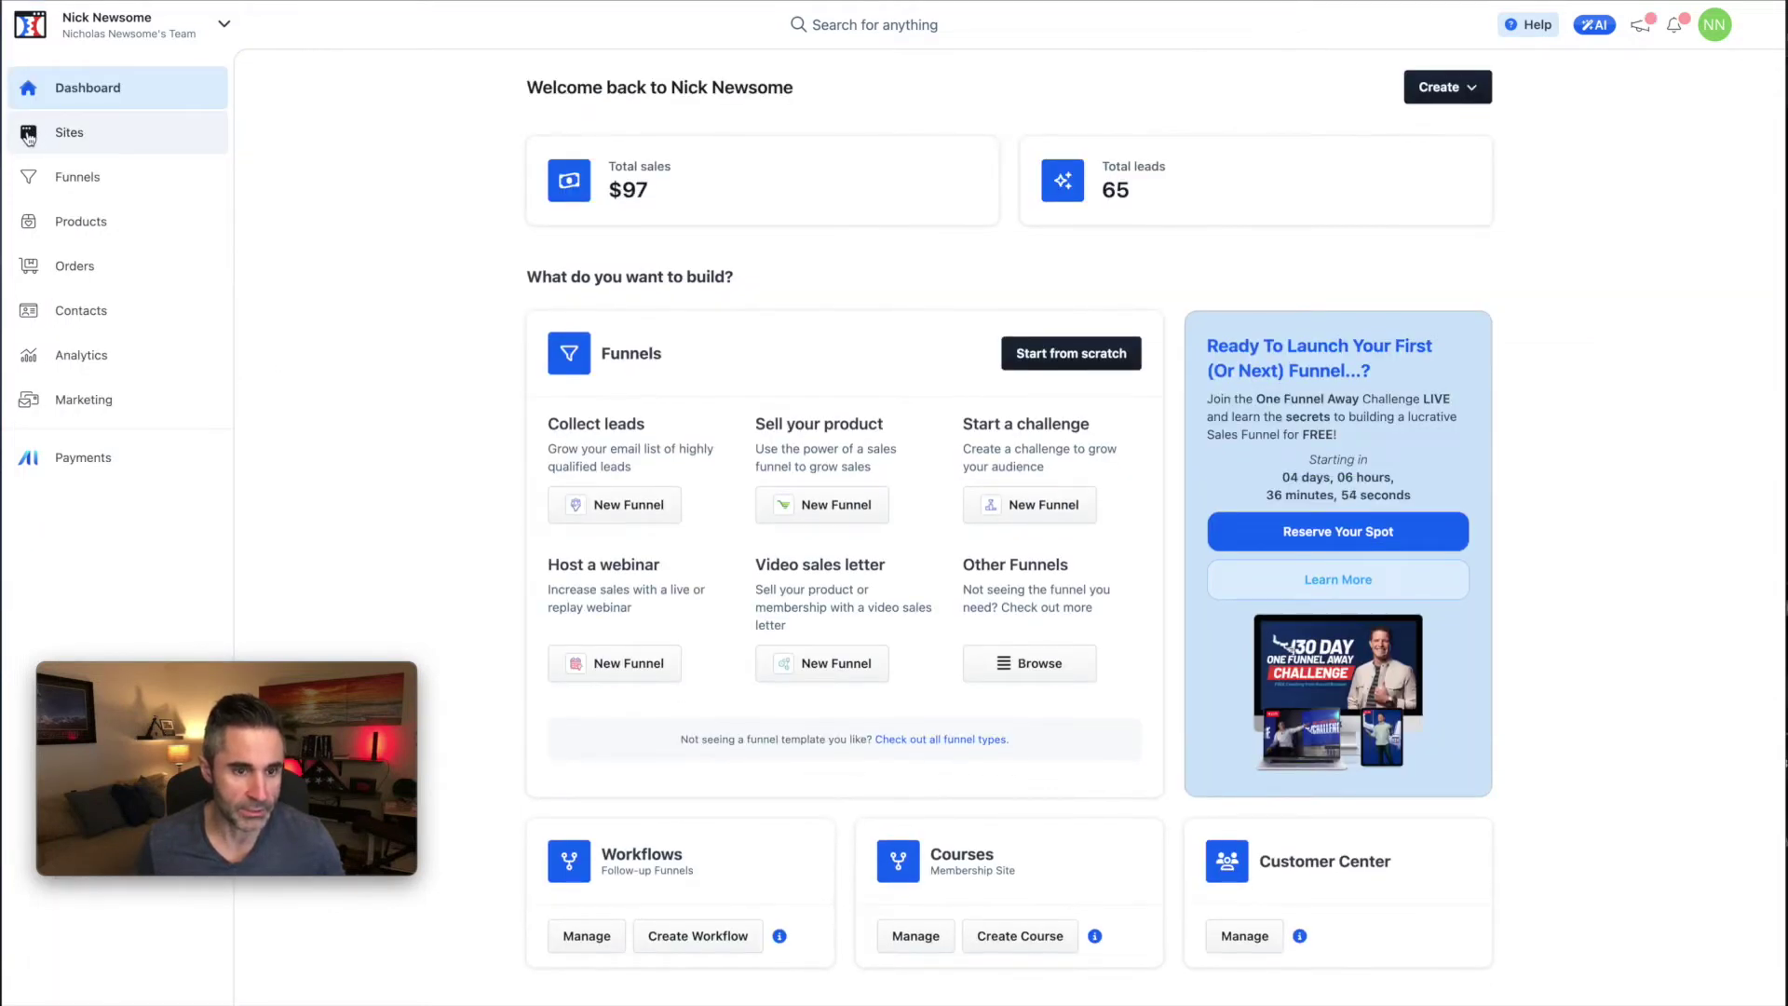
left_click(28, 137)
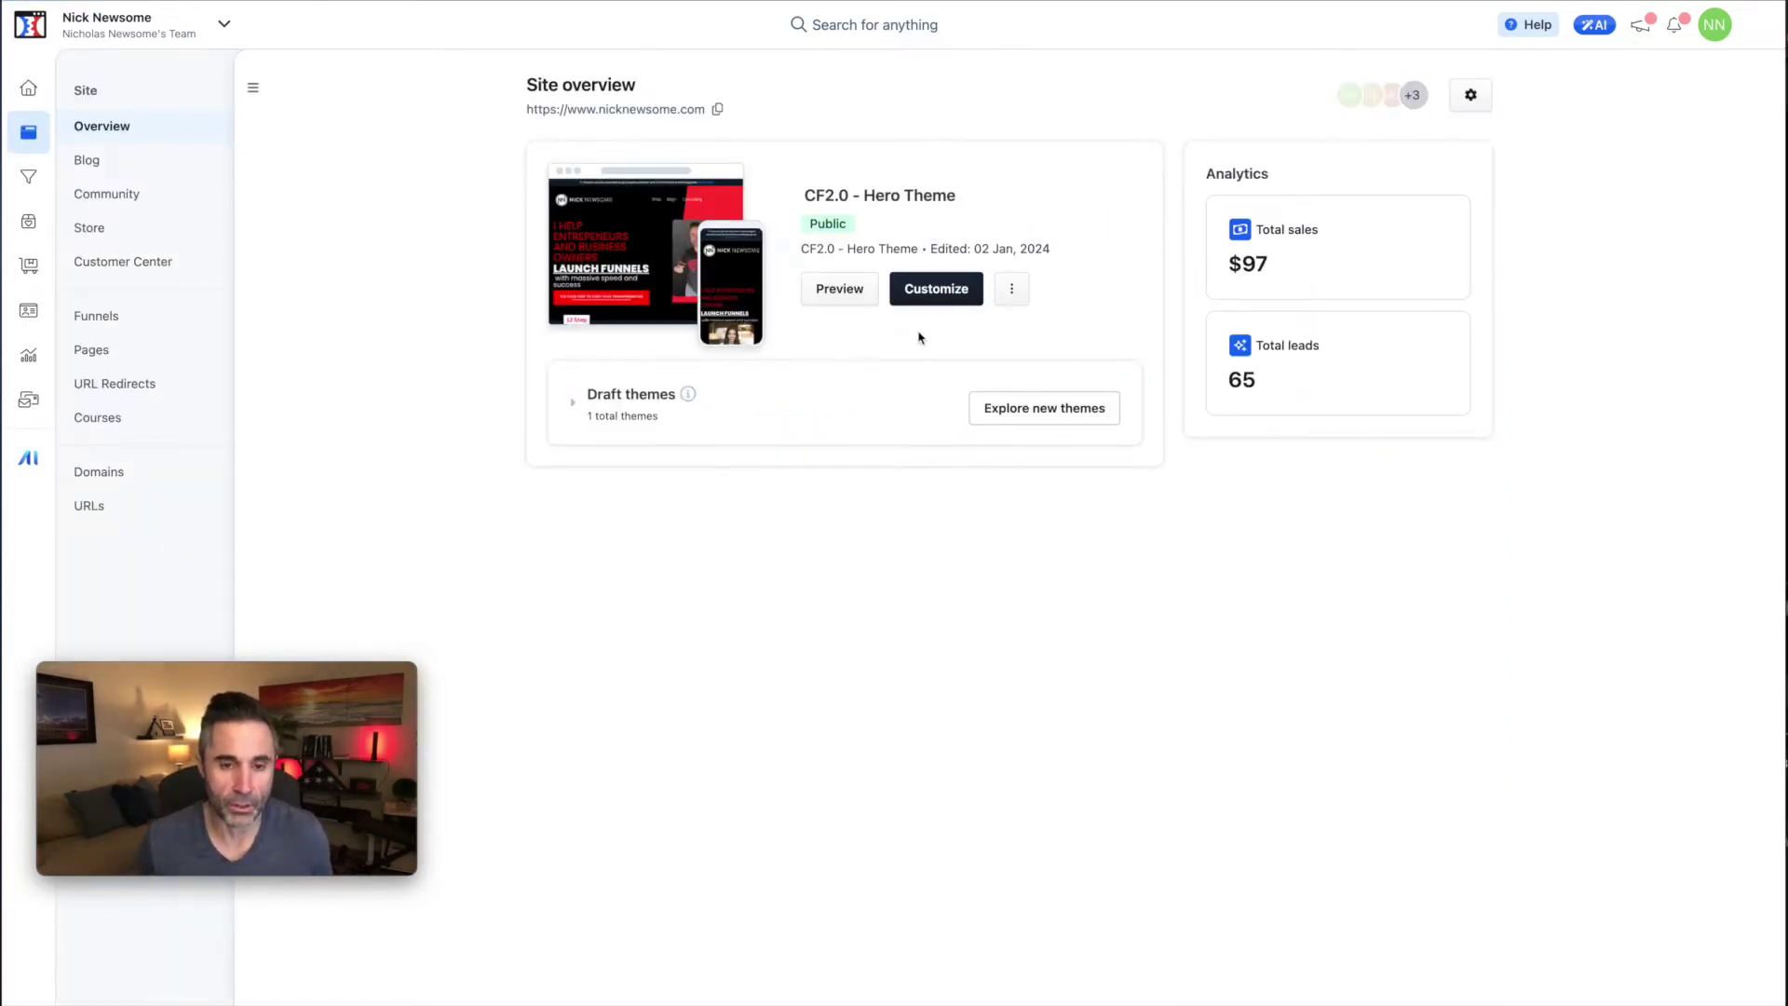
left_click(863, 288)
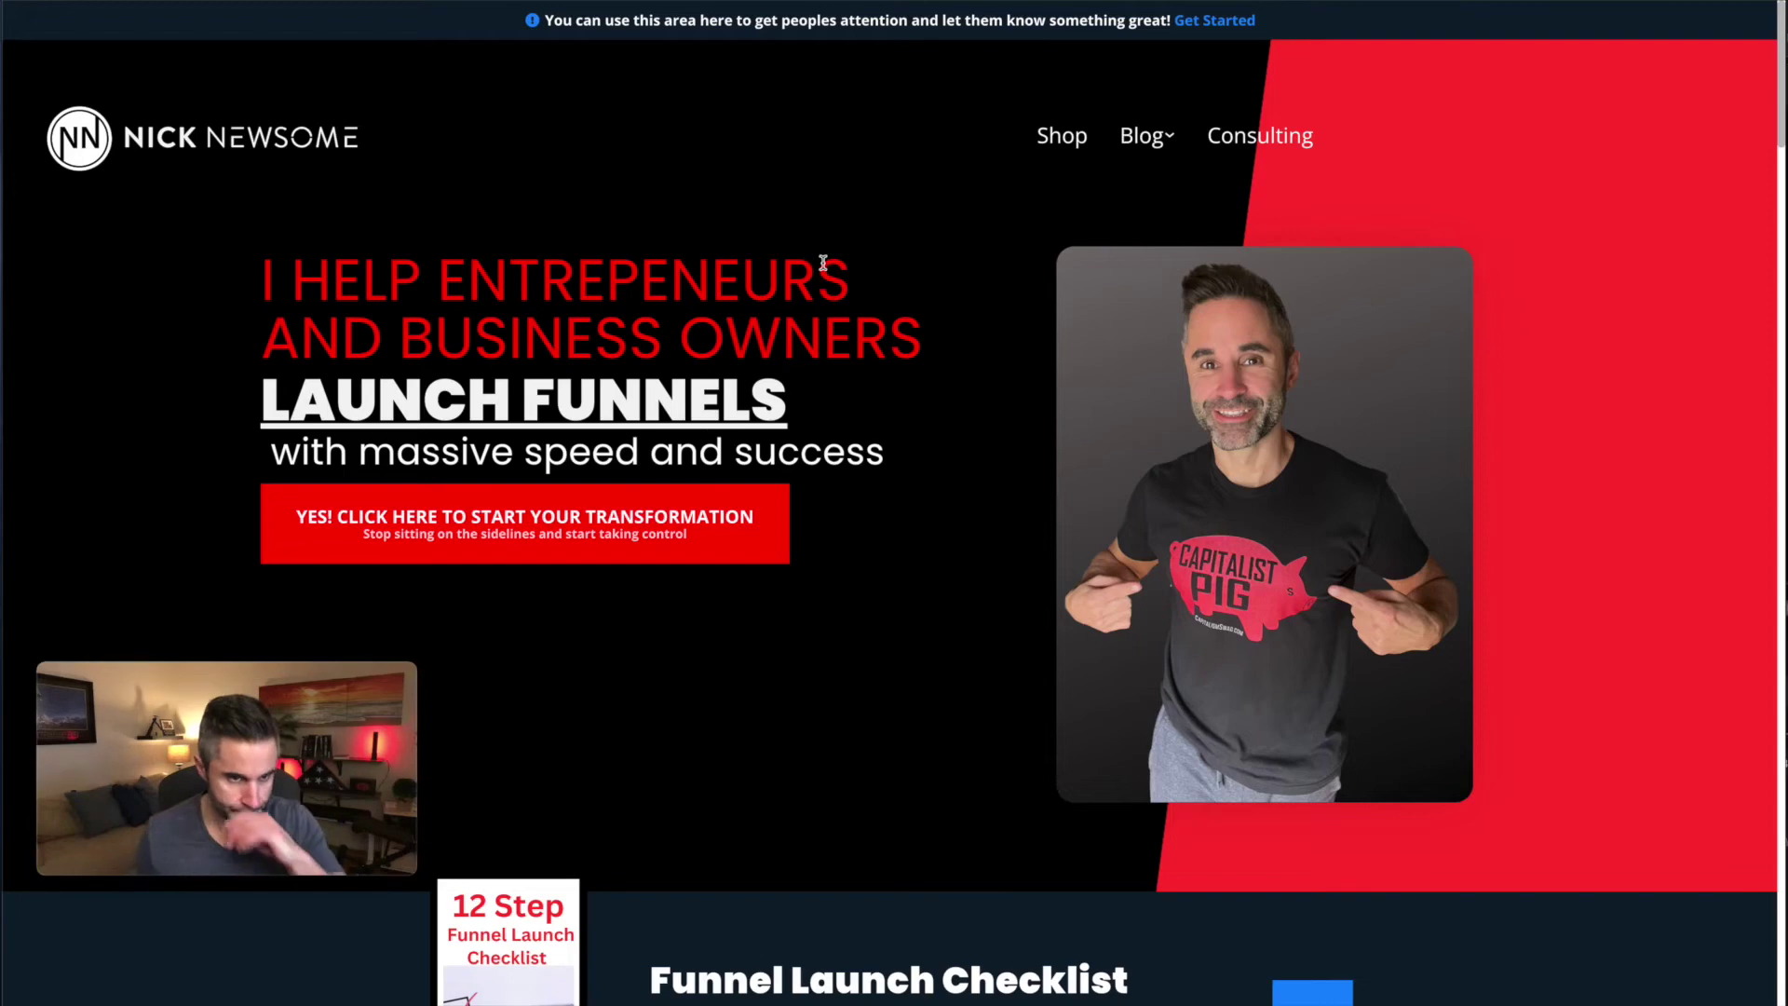
scroll(848, 269, "down", 3)
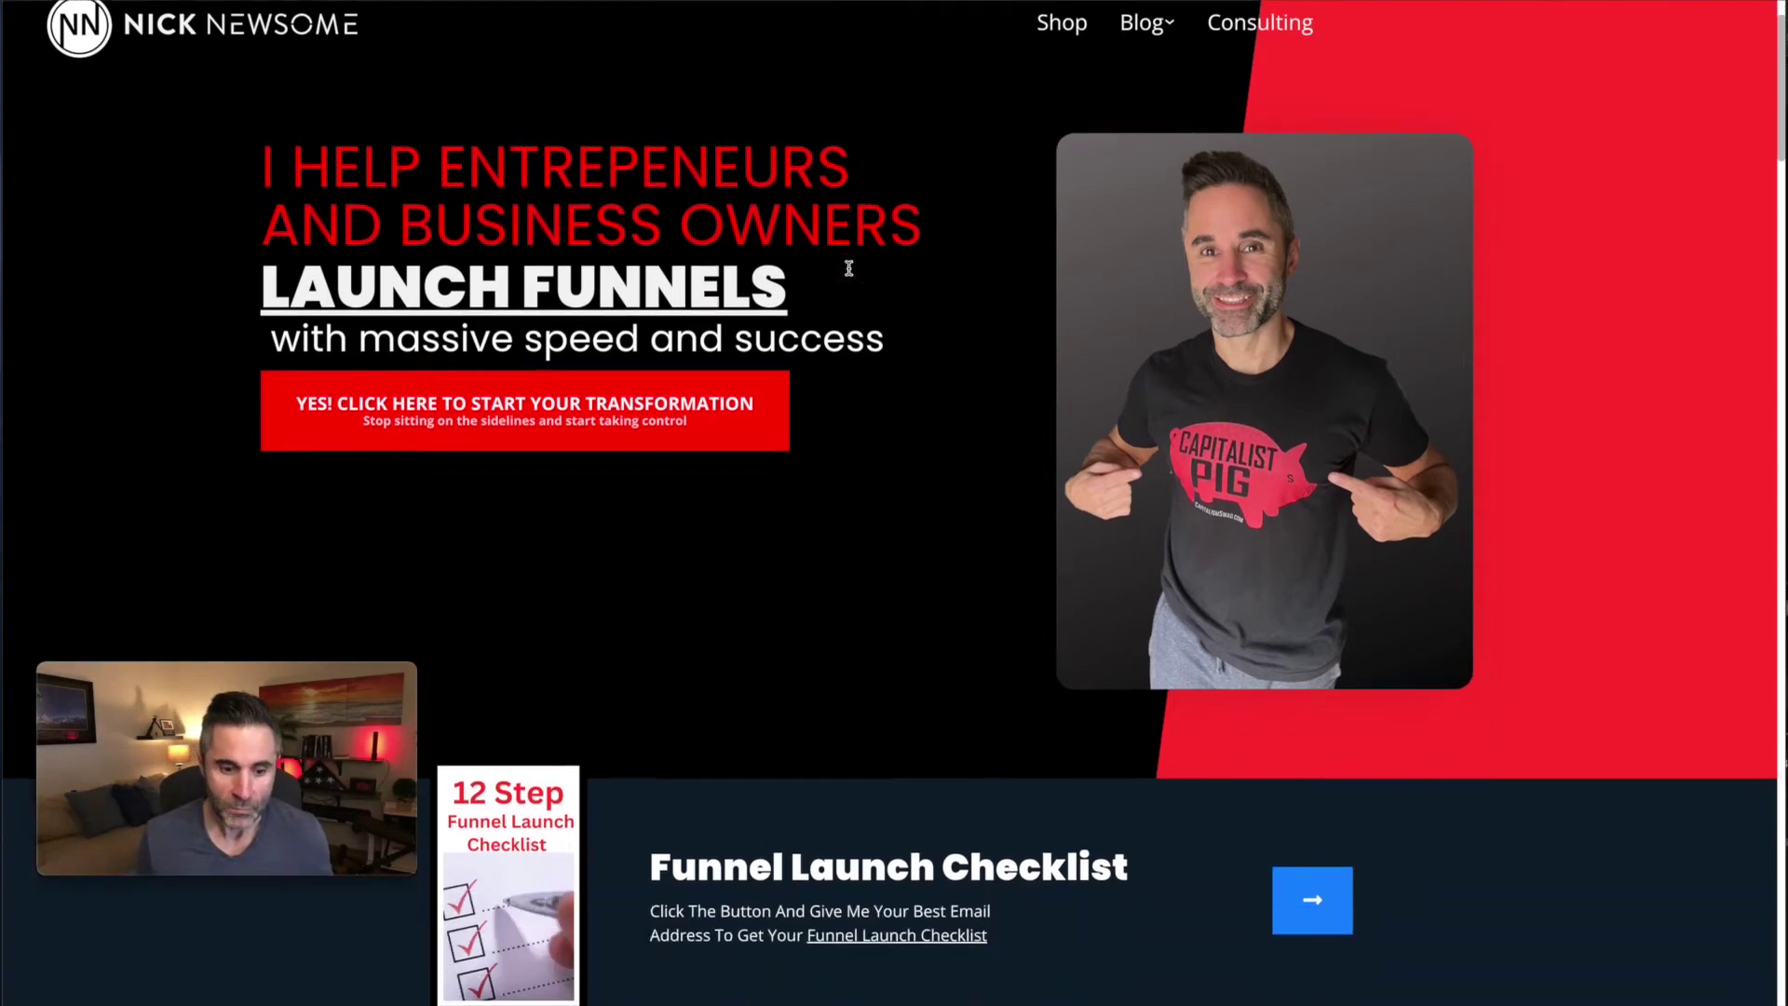
scroll(946, 325, "up", 3)
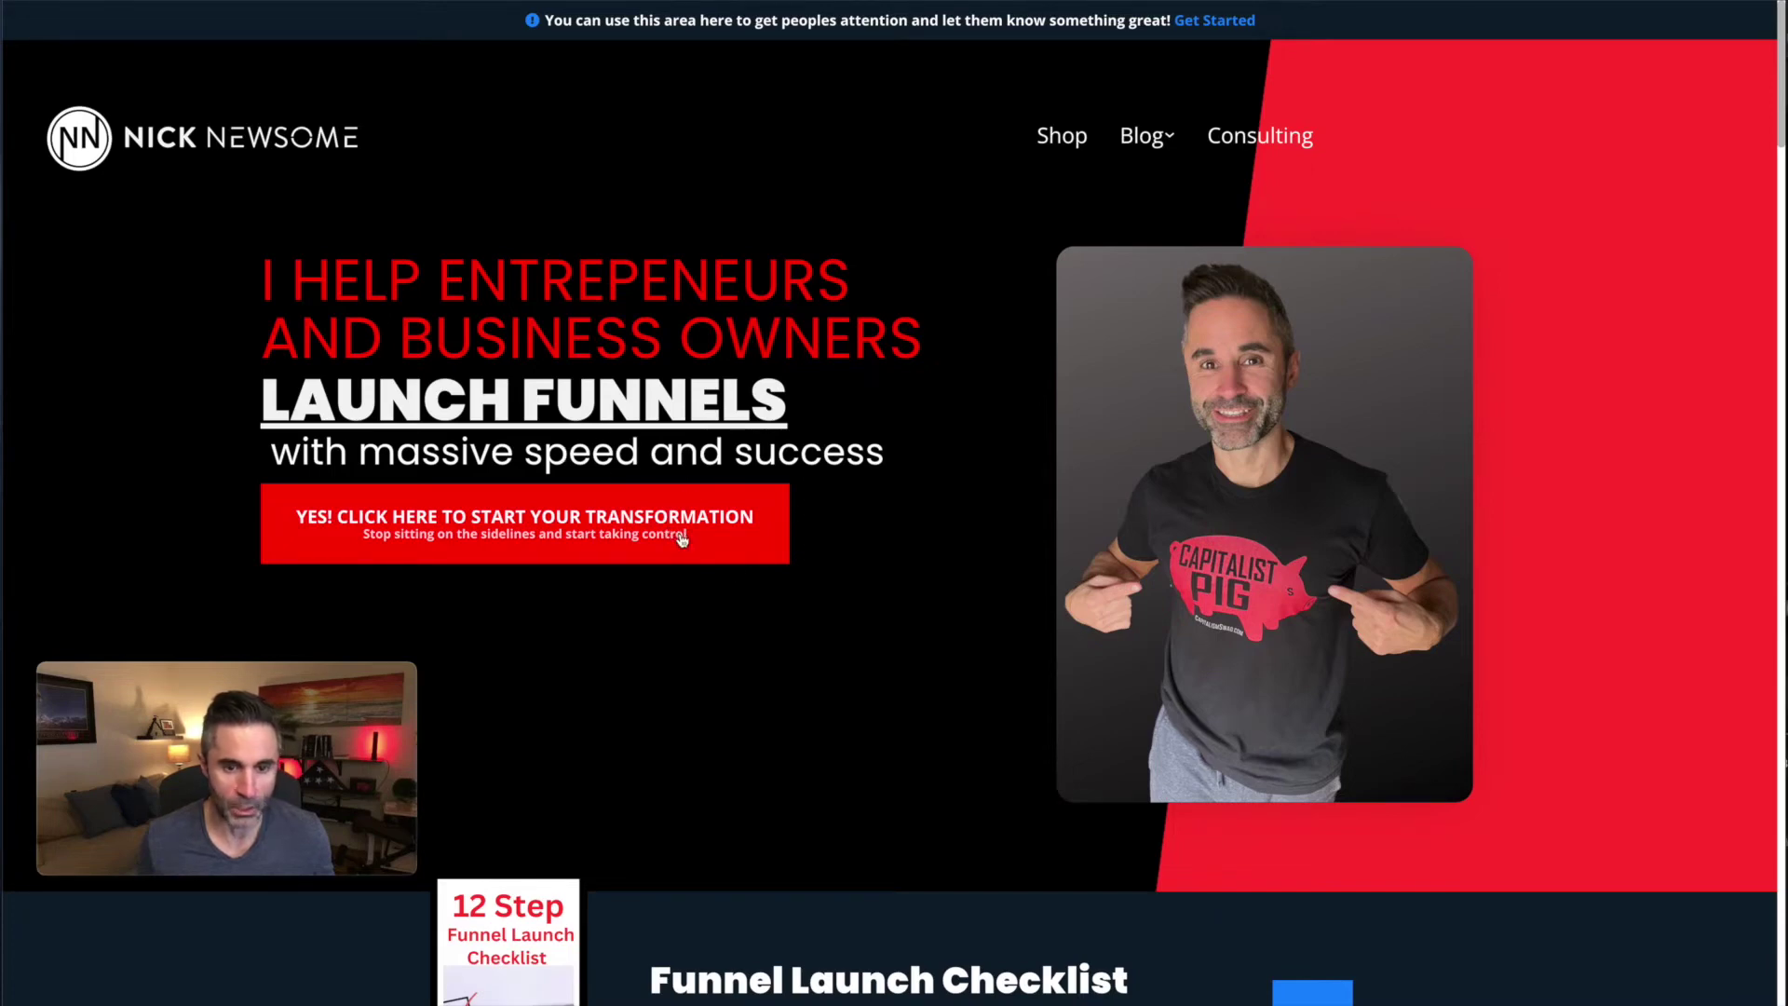
Examine the Funnel Launch Checklist section and highlight the Our Products heading and the Funnel Bootcamp, Done With You and Advanced Strategy titles.
scroll(683, 540, "down", 6)
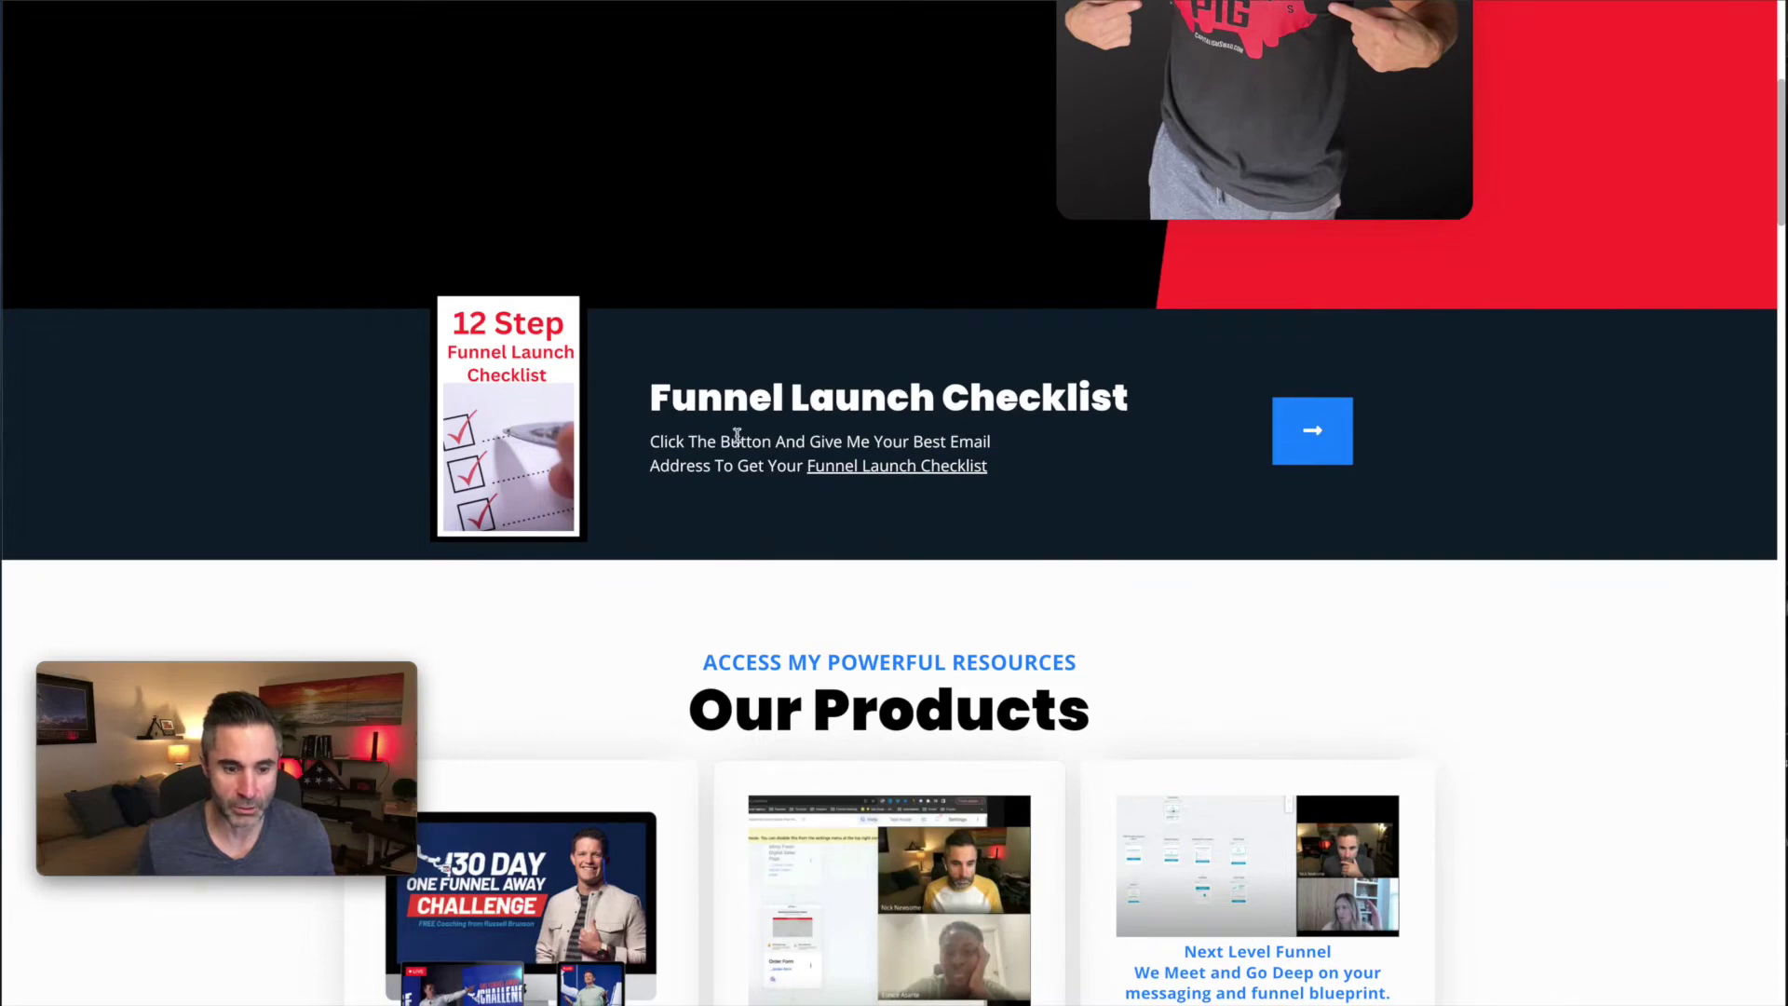
scroll(737, 435, "down", 7)
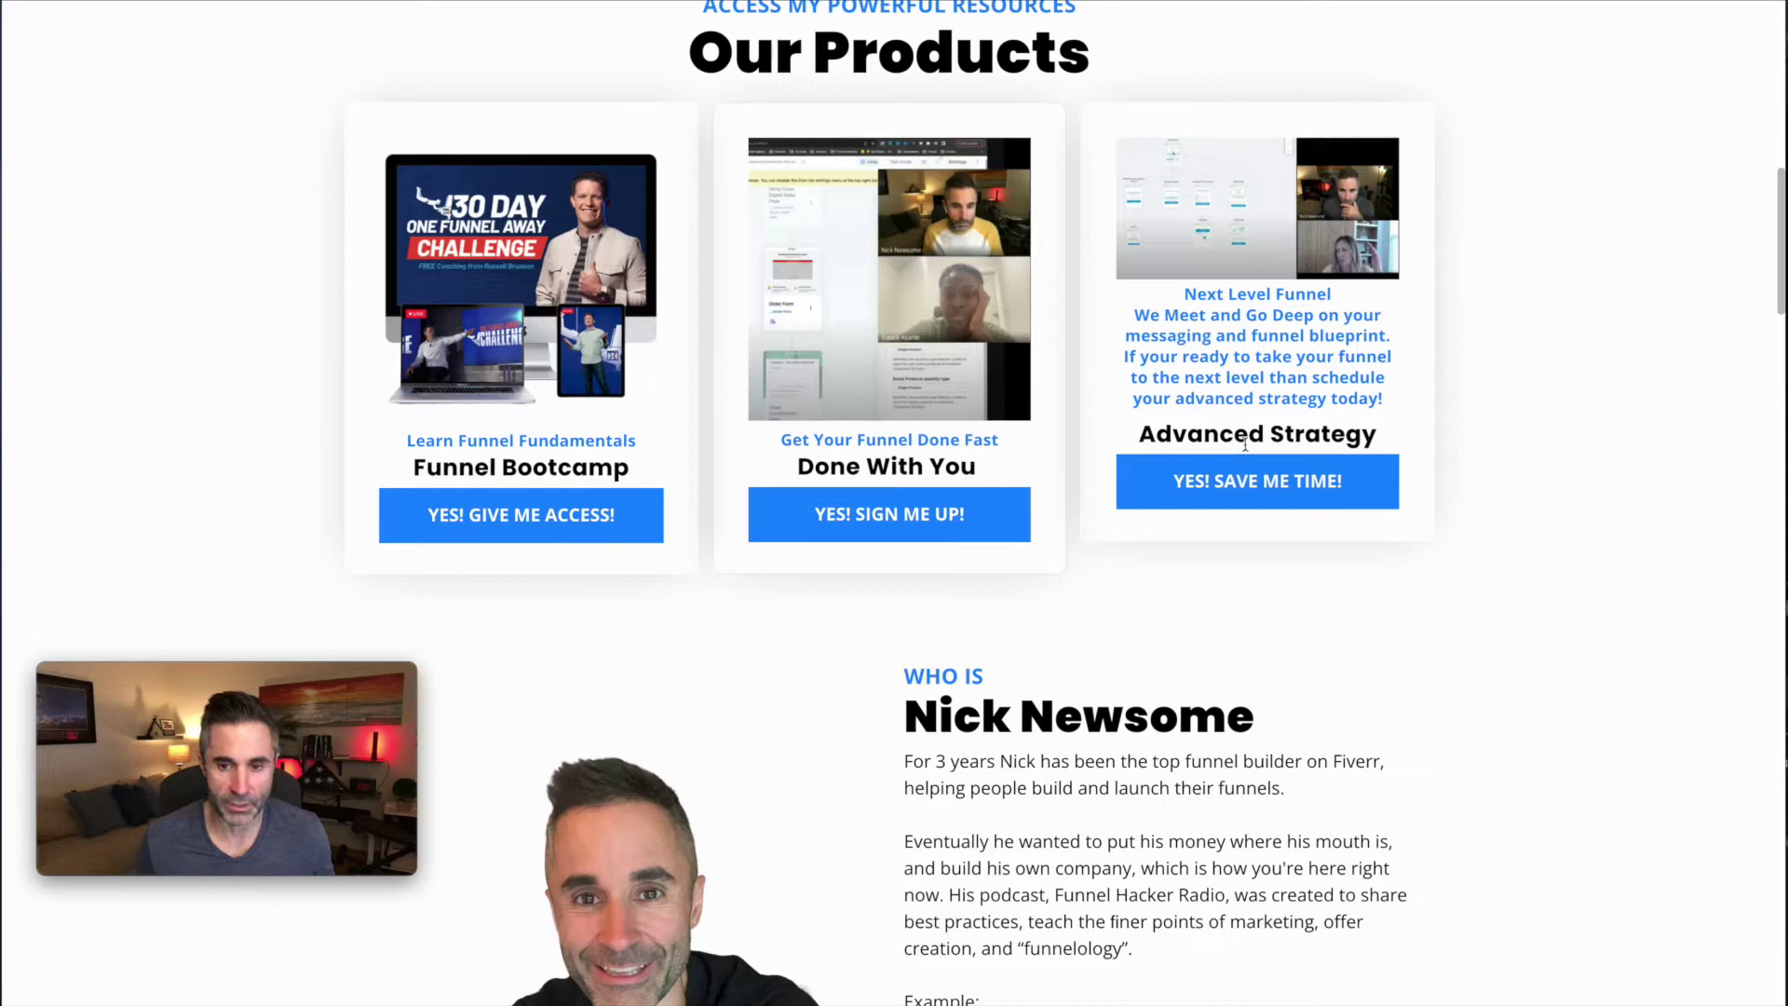
scroll(1058, 401, "up", 1)
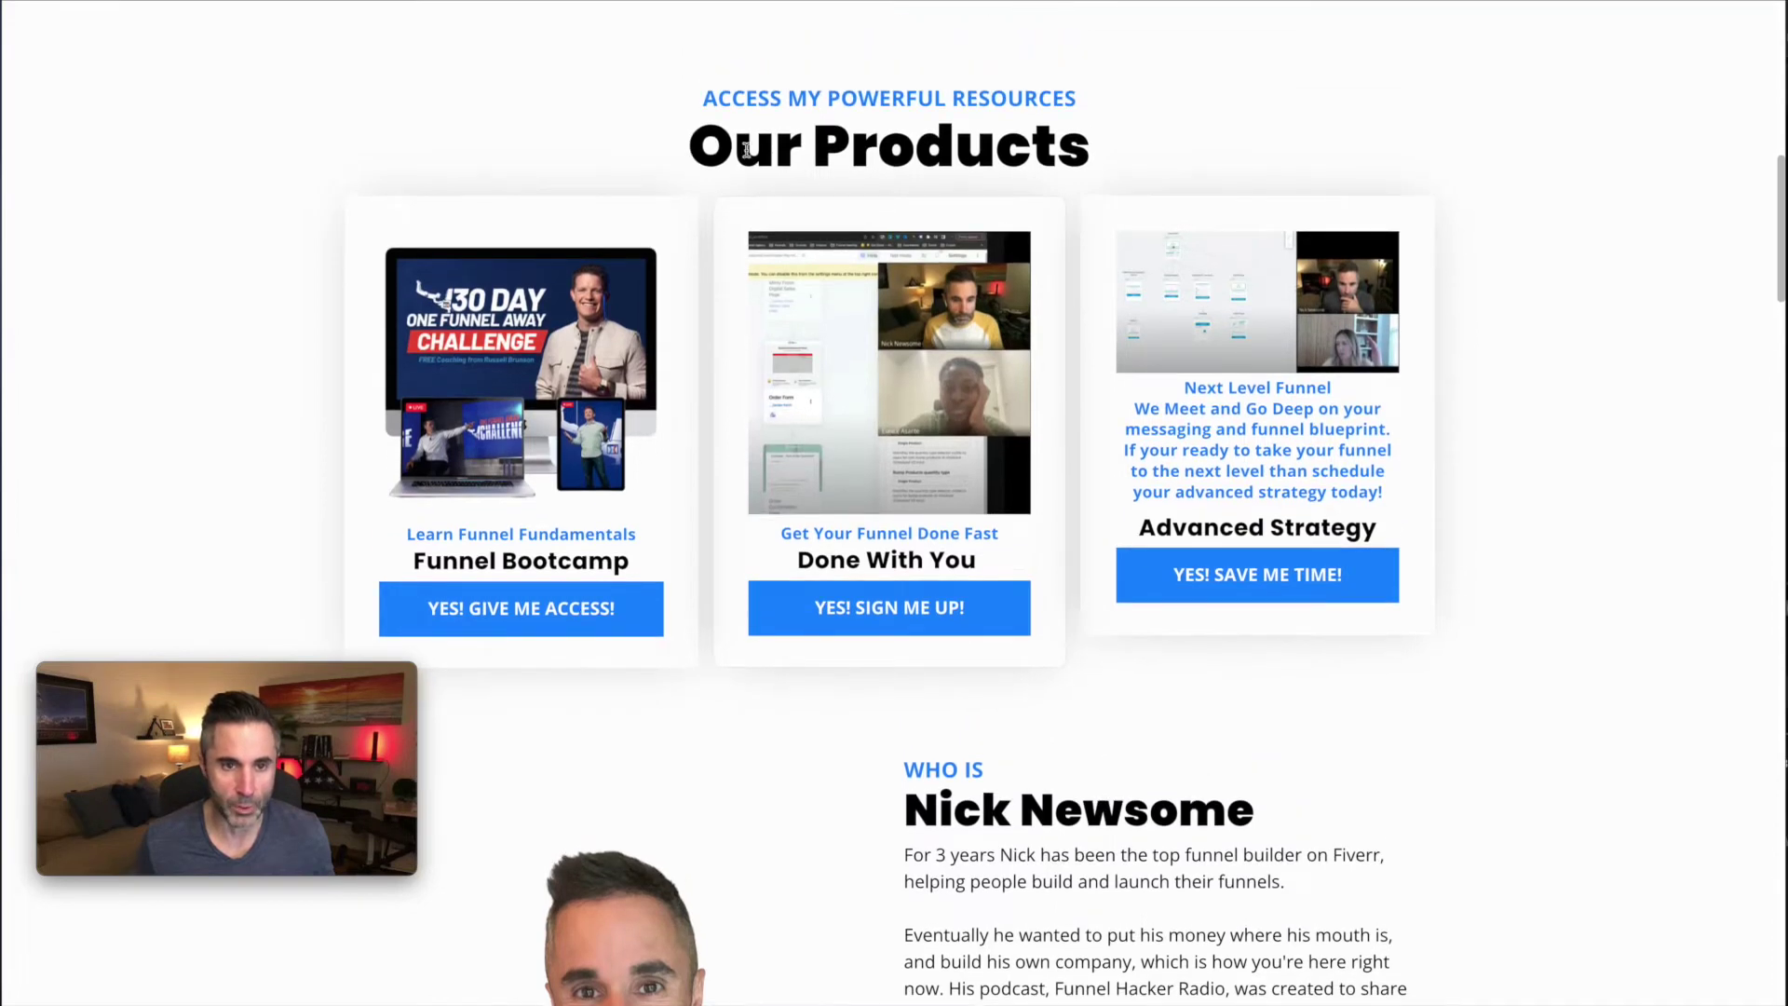
left_click_drag(709, 149, 1147, 162)
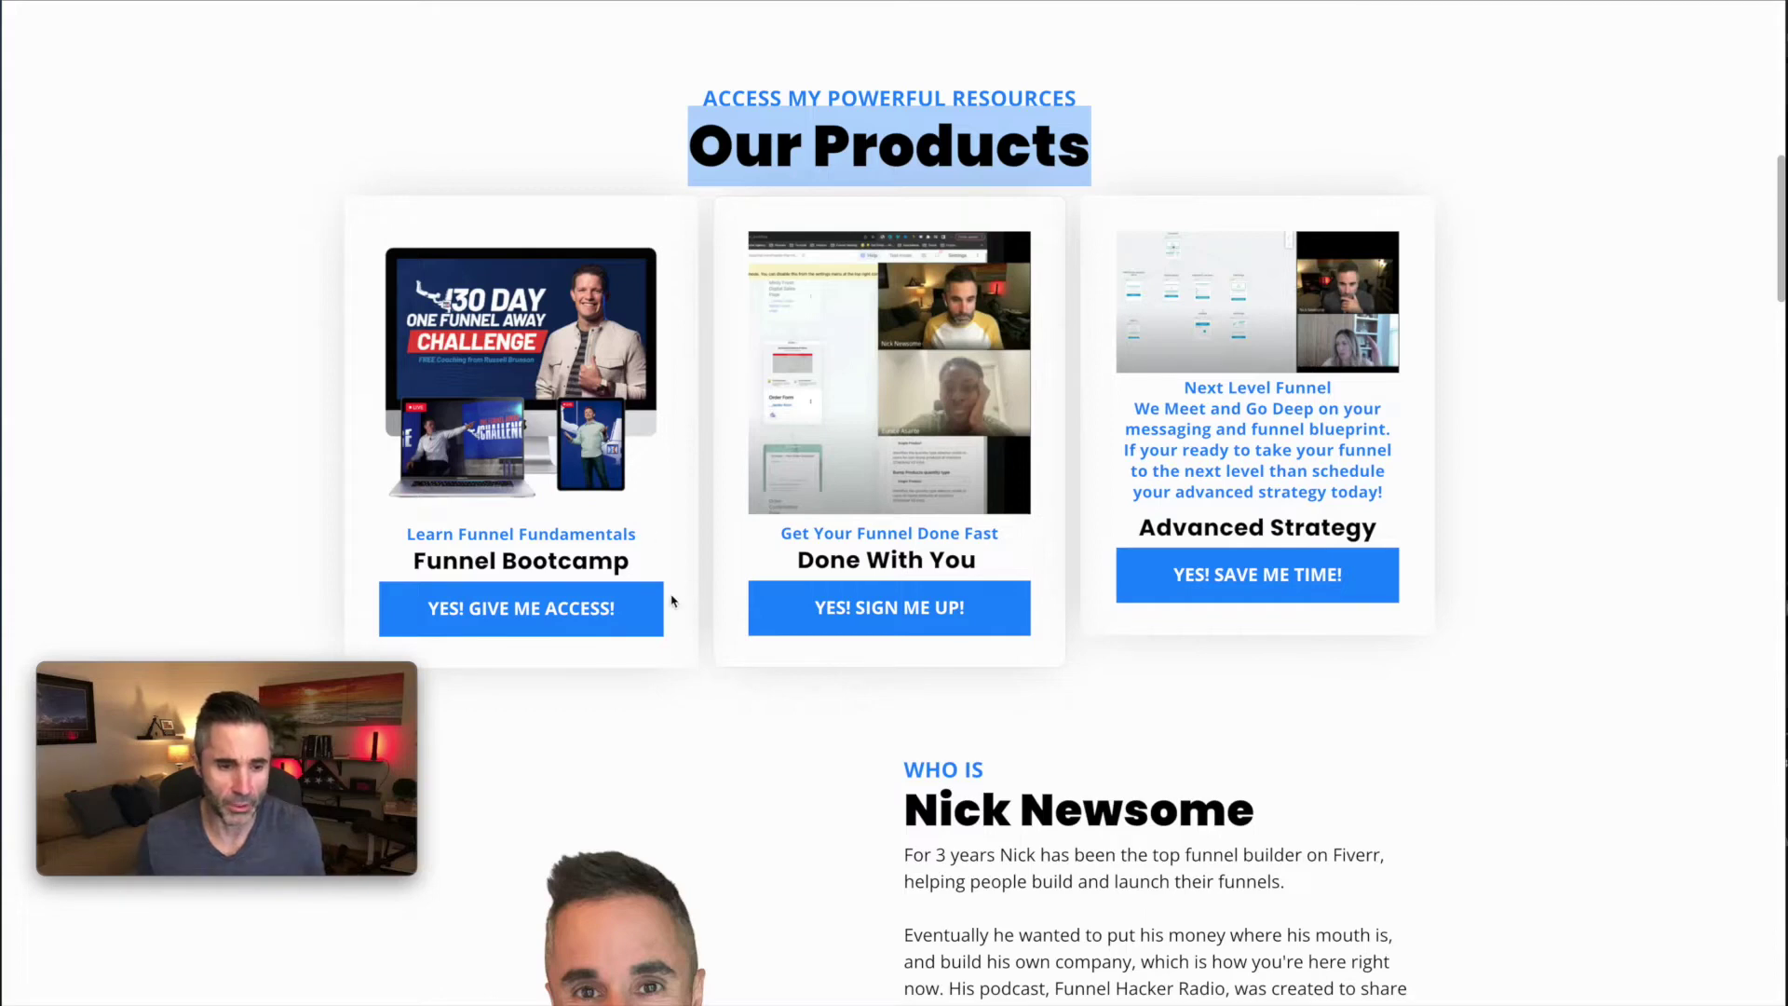
left_click_drag(410, 567, 659, 572)
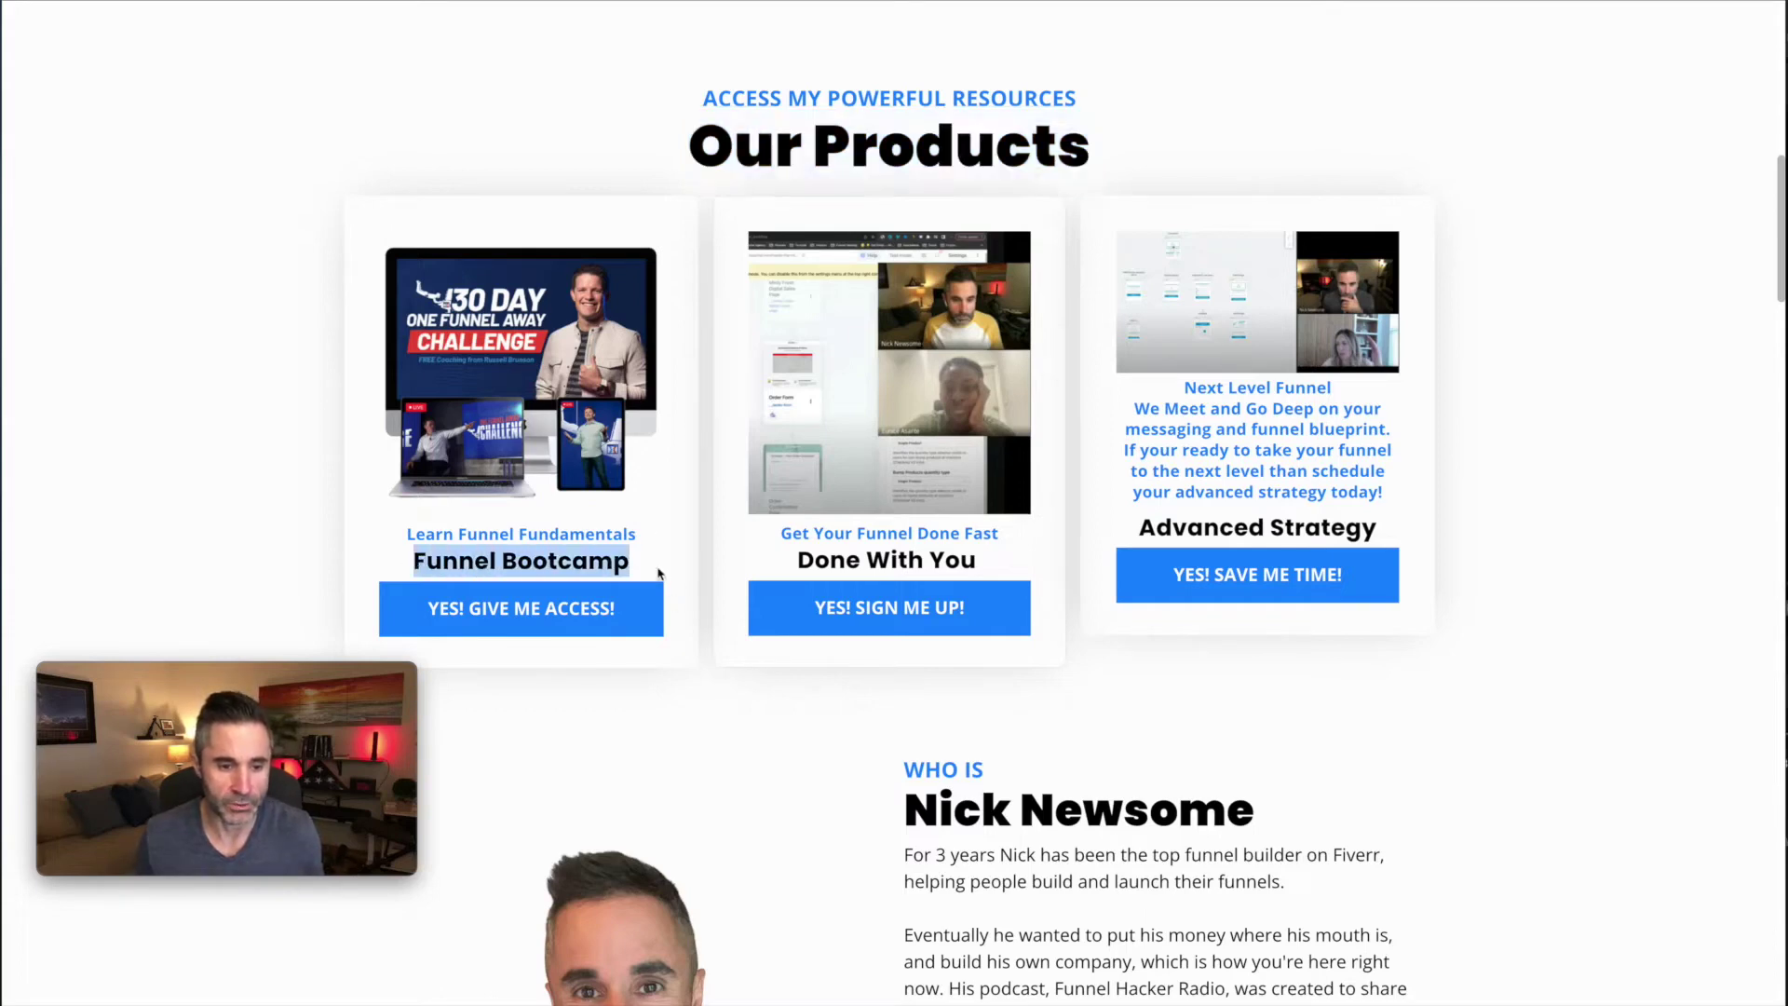
left_click_drag(791, 564, 989, 568)
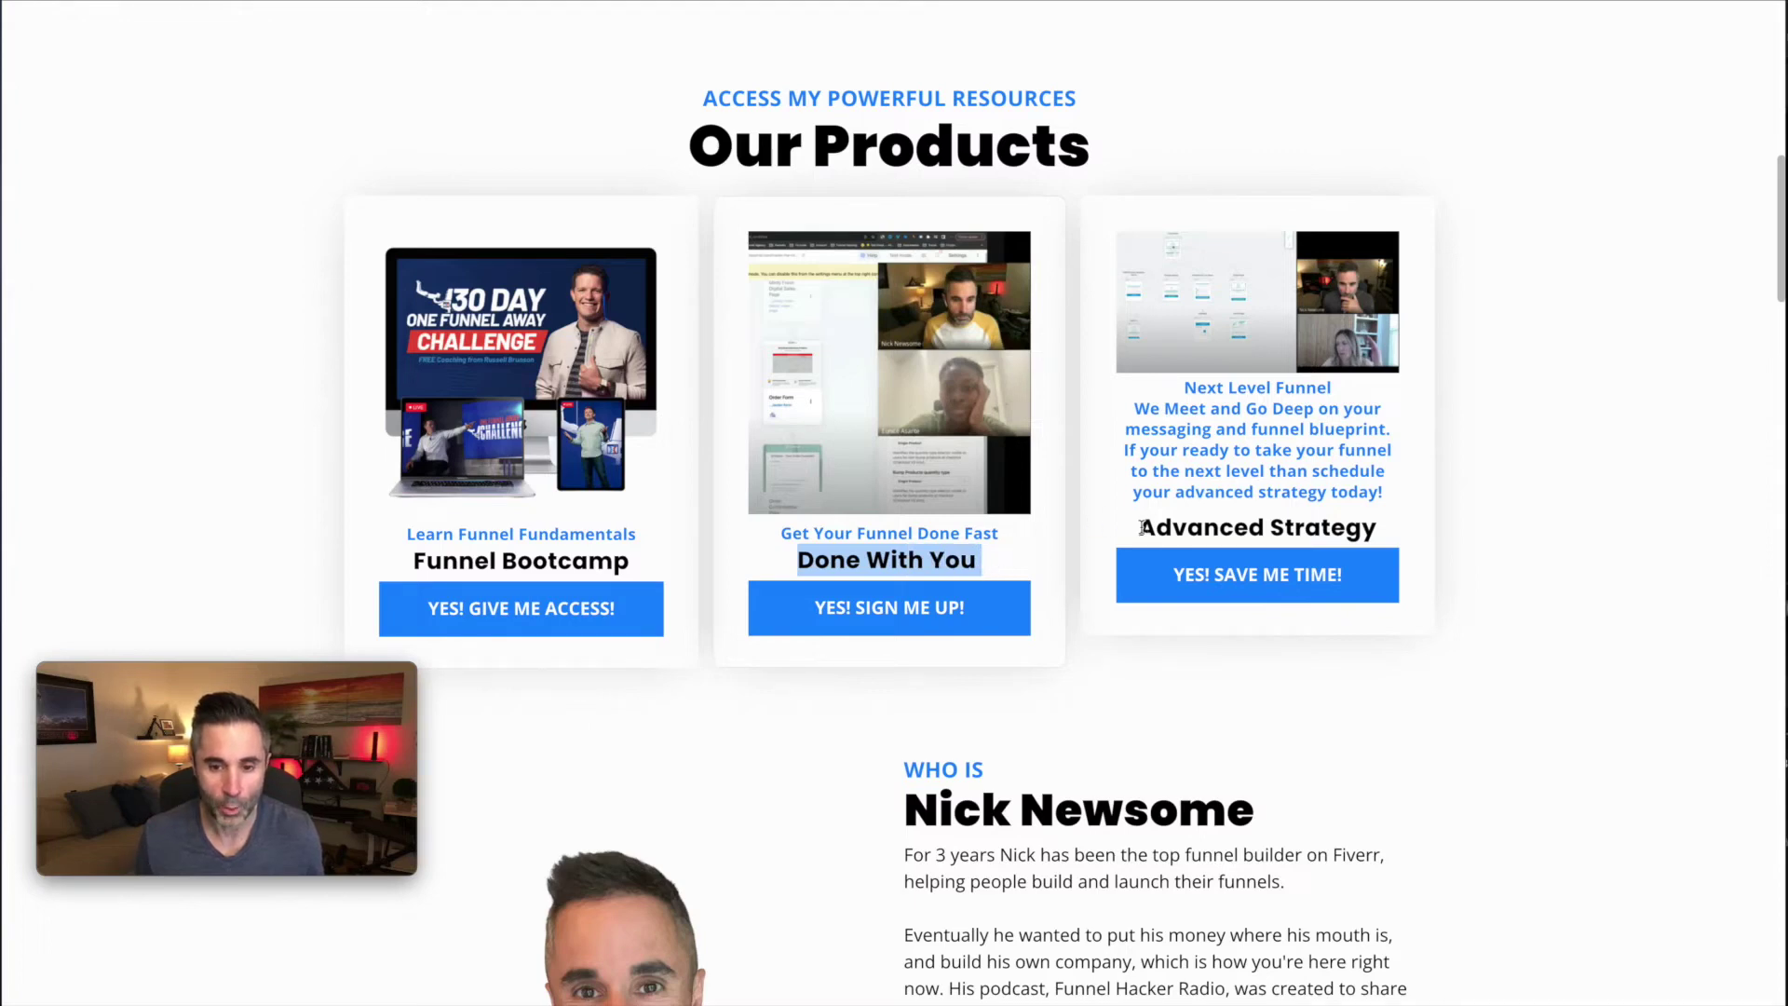
left_click_drag(1142, 528, 1408, 541)
Examine the remaining homepage sections, from the owner's bio through podcast, products, blog and Lead Magnet Offer CTA Box, and close the preview.
scroll(1207, 587, "down", 6)
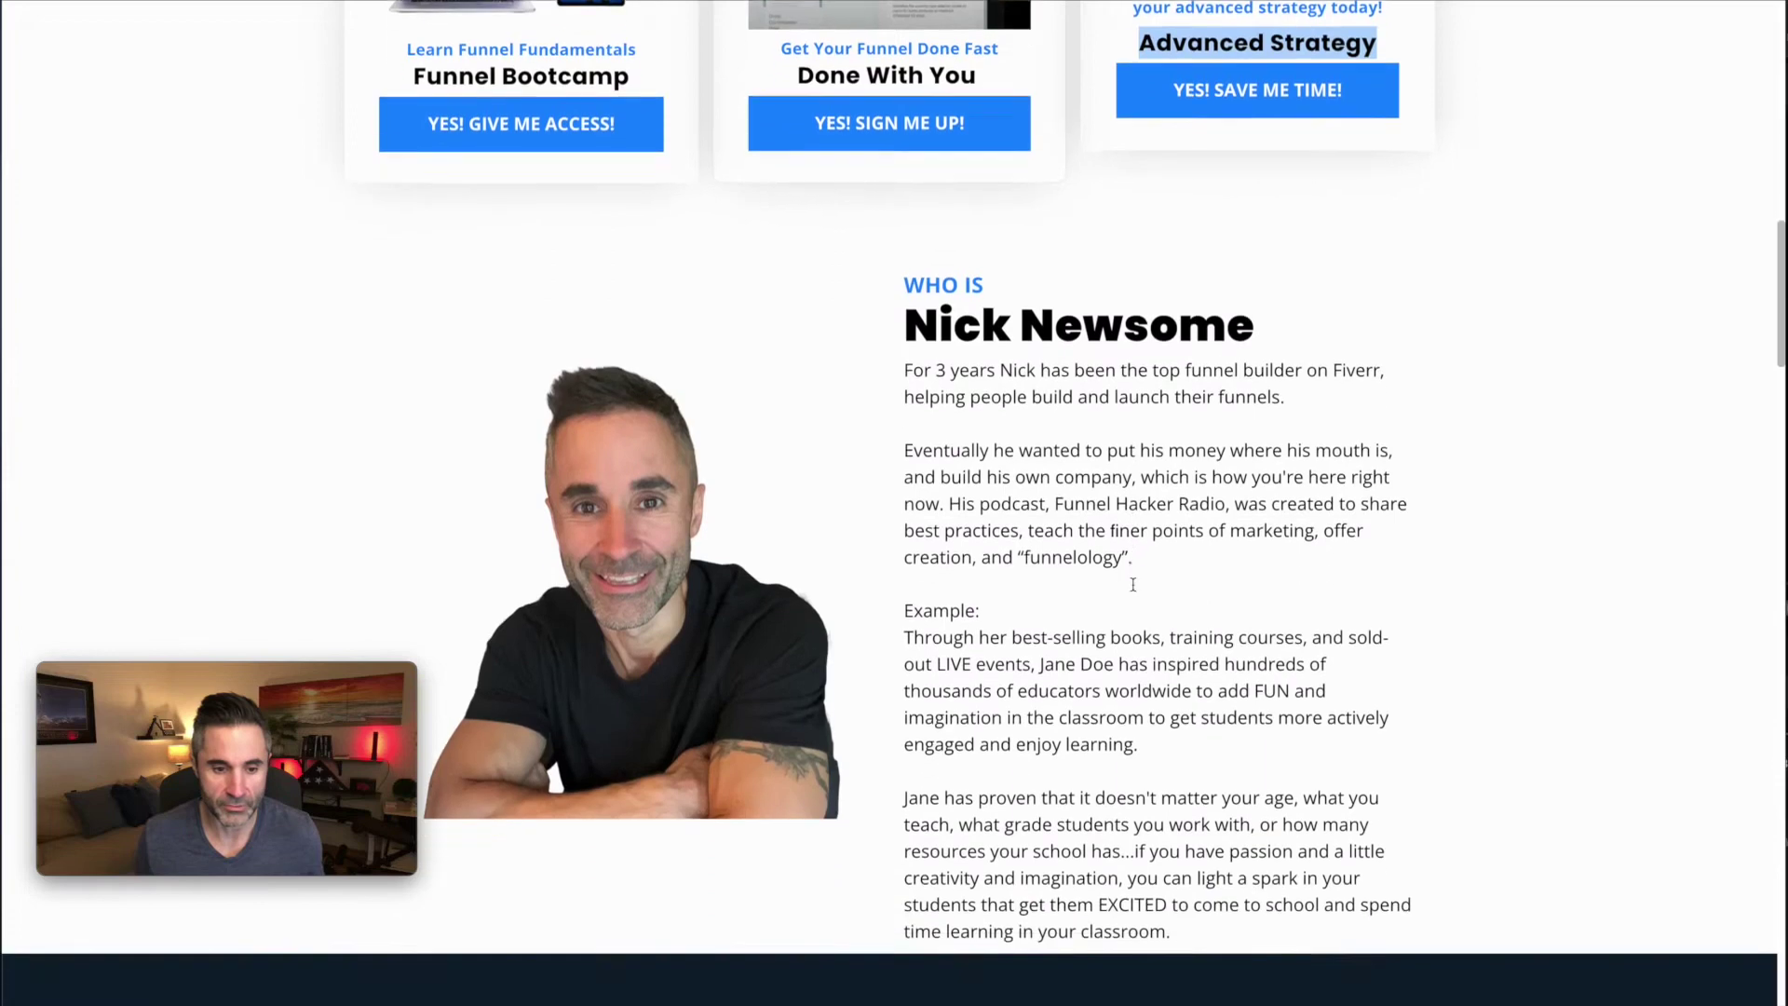
scroll(1034, 453, "down", 8)
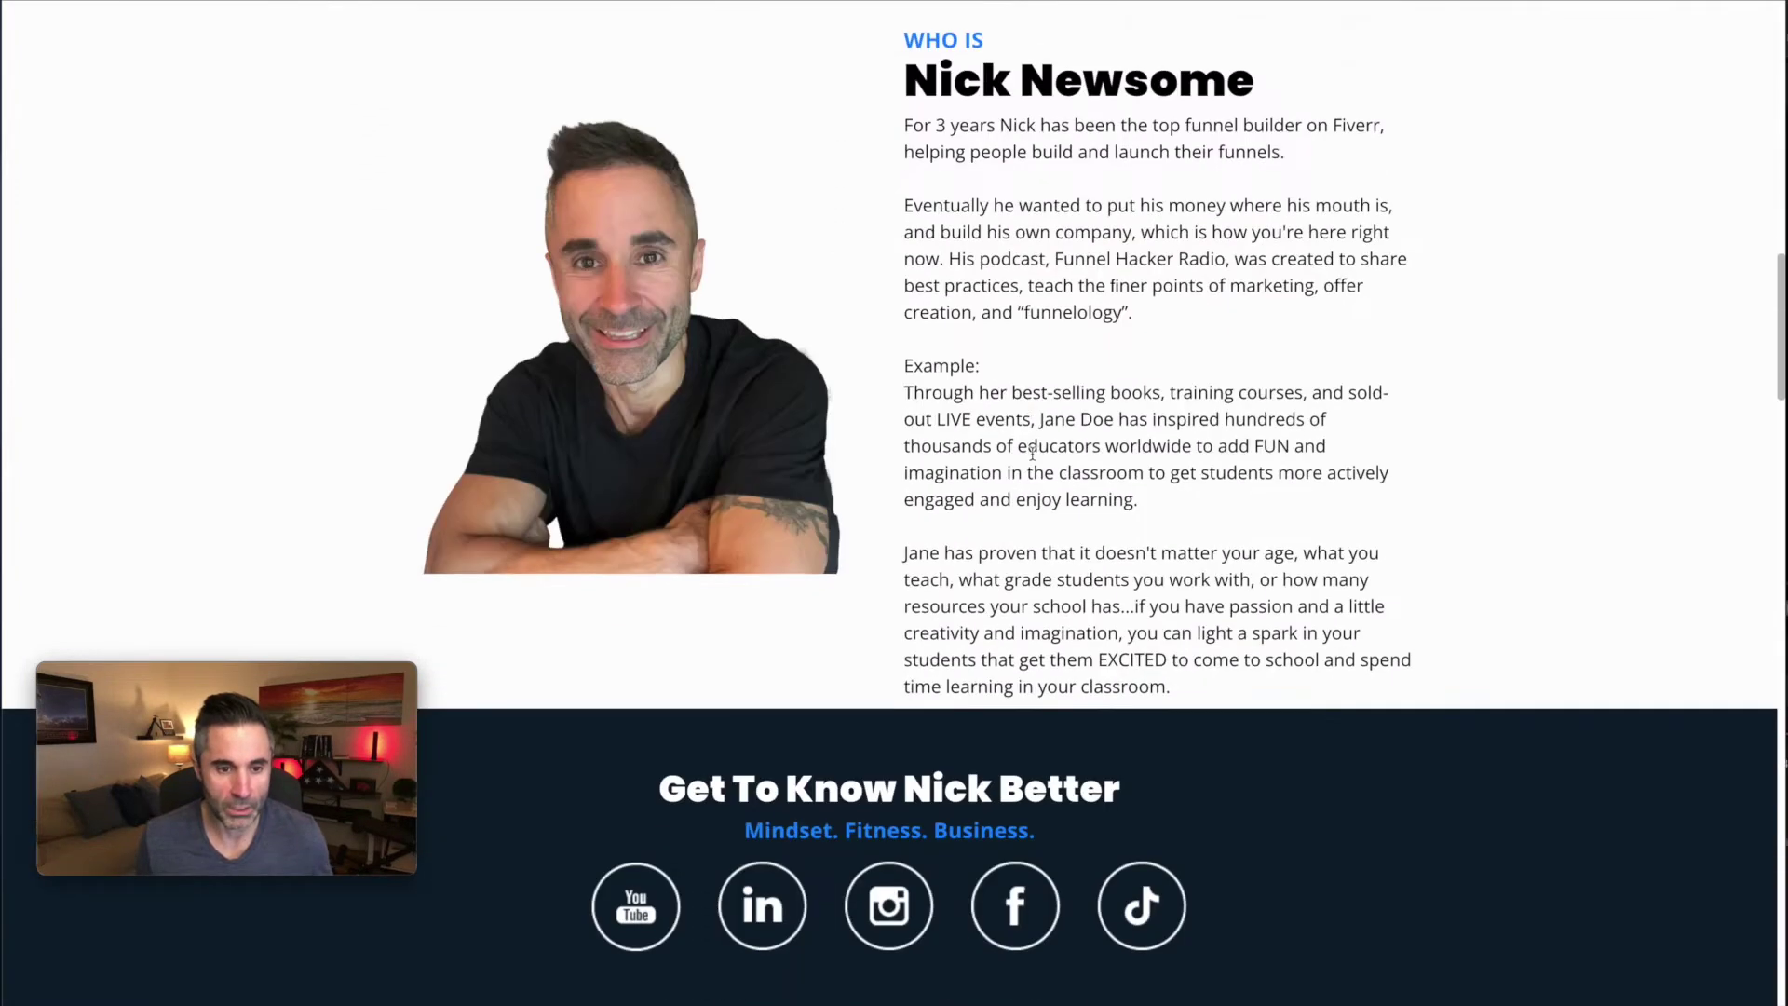
scroll(1032, 460, "down", 1)
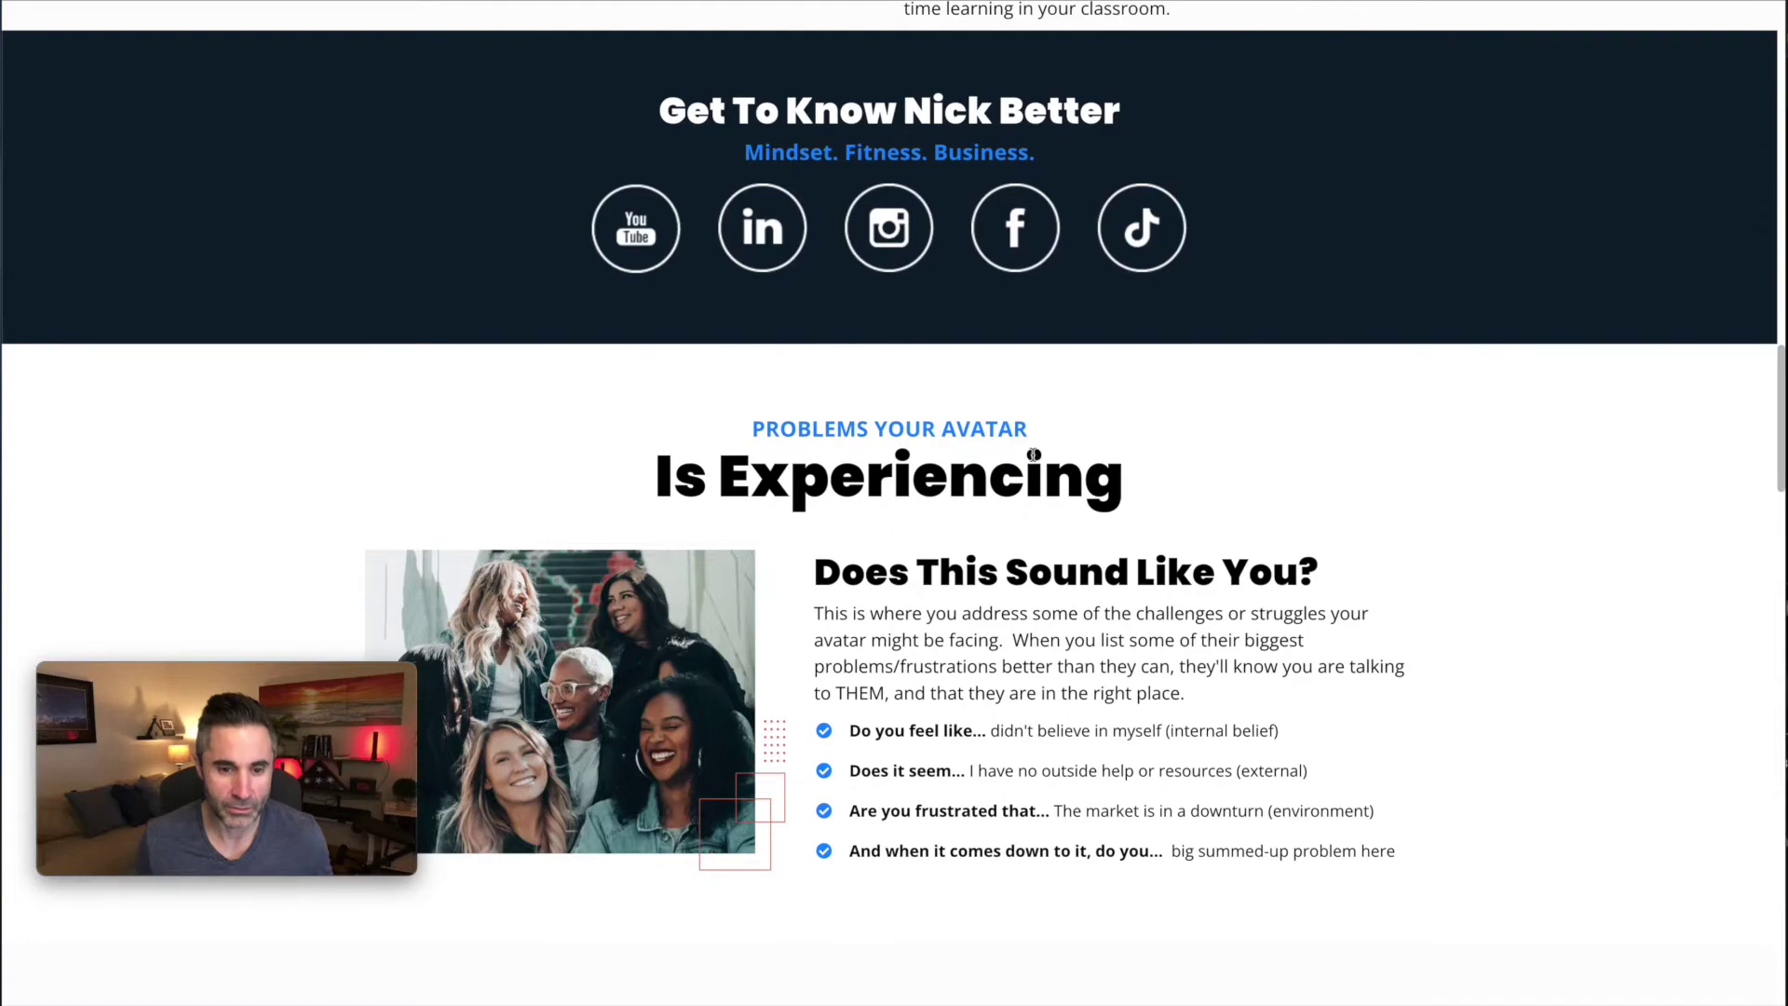
scroll(1034, 455, "down", 17)
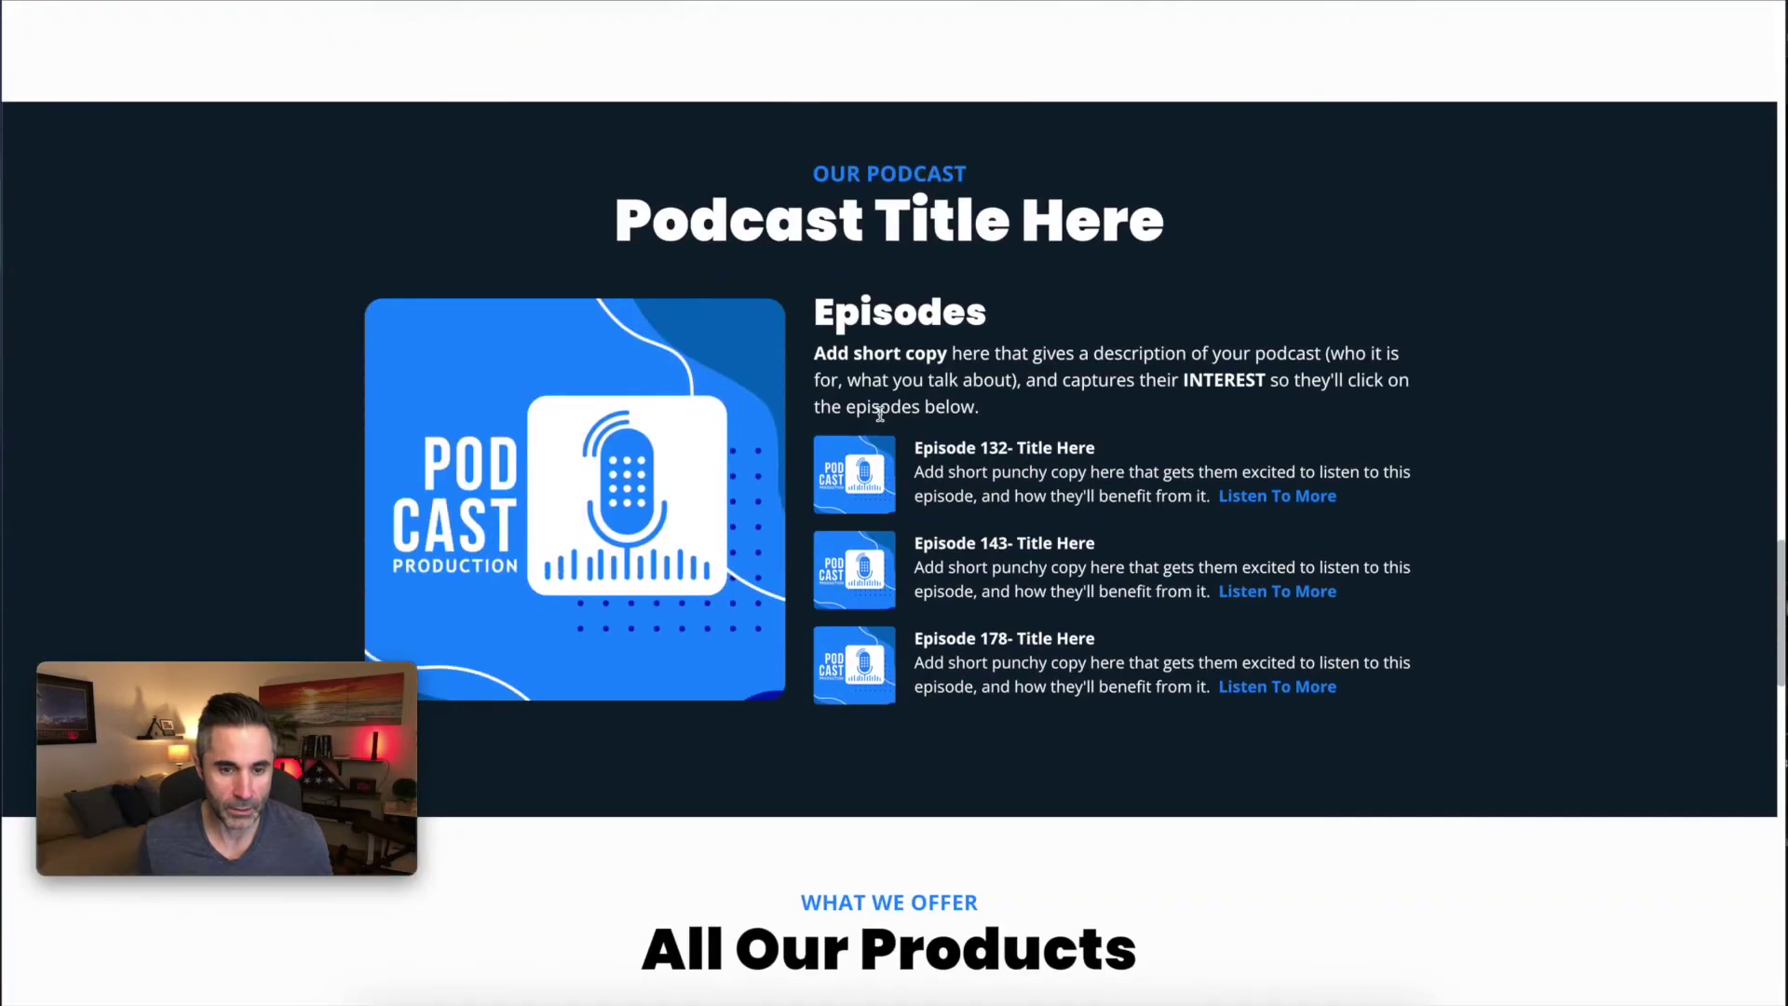
scroll(996, 538, "down", 9)
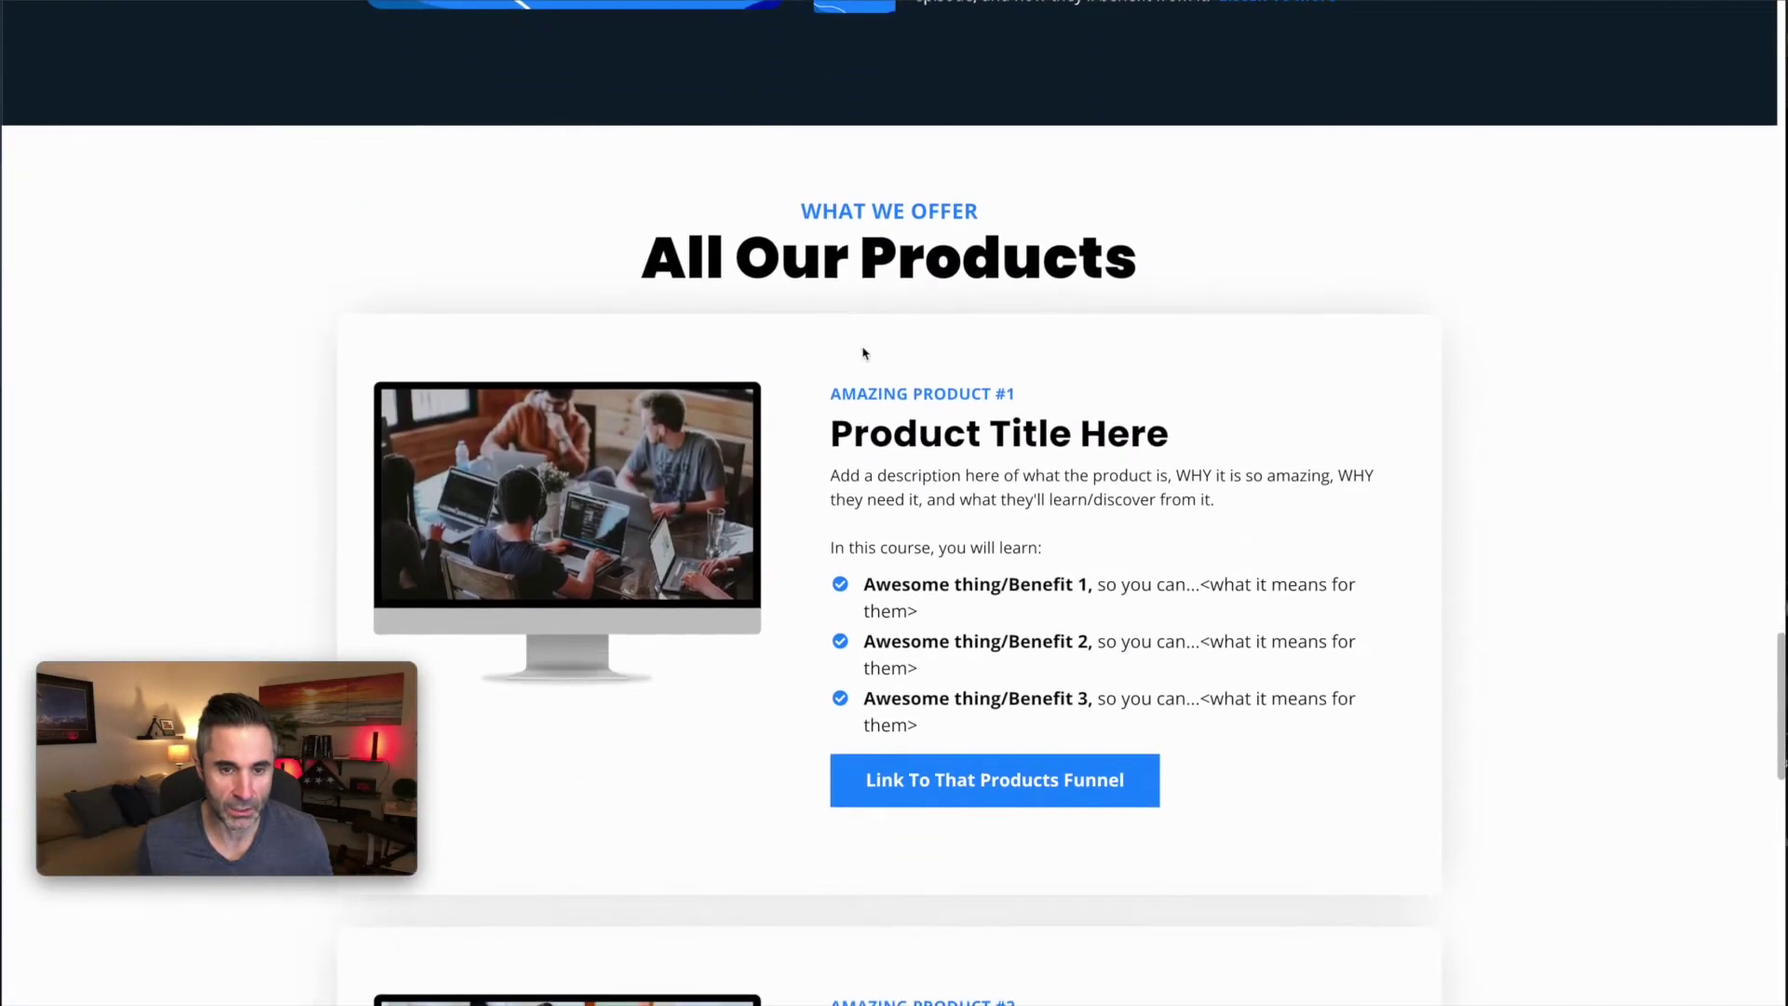
scroll(940, 470, "down", 16)
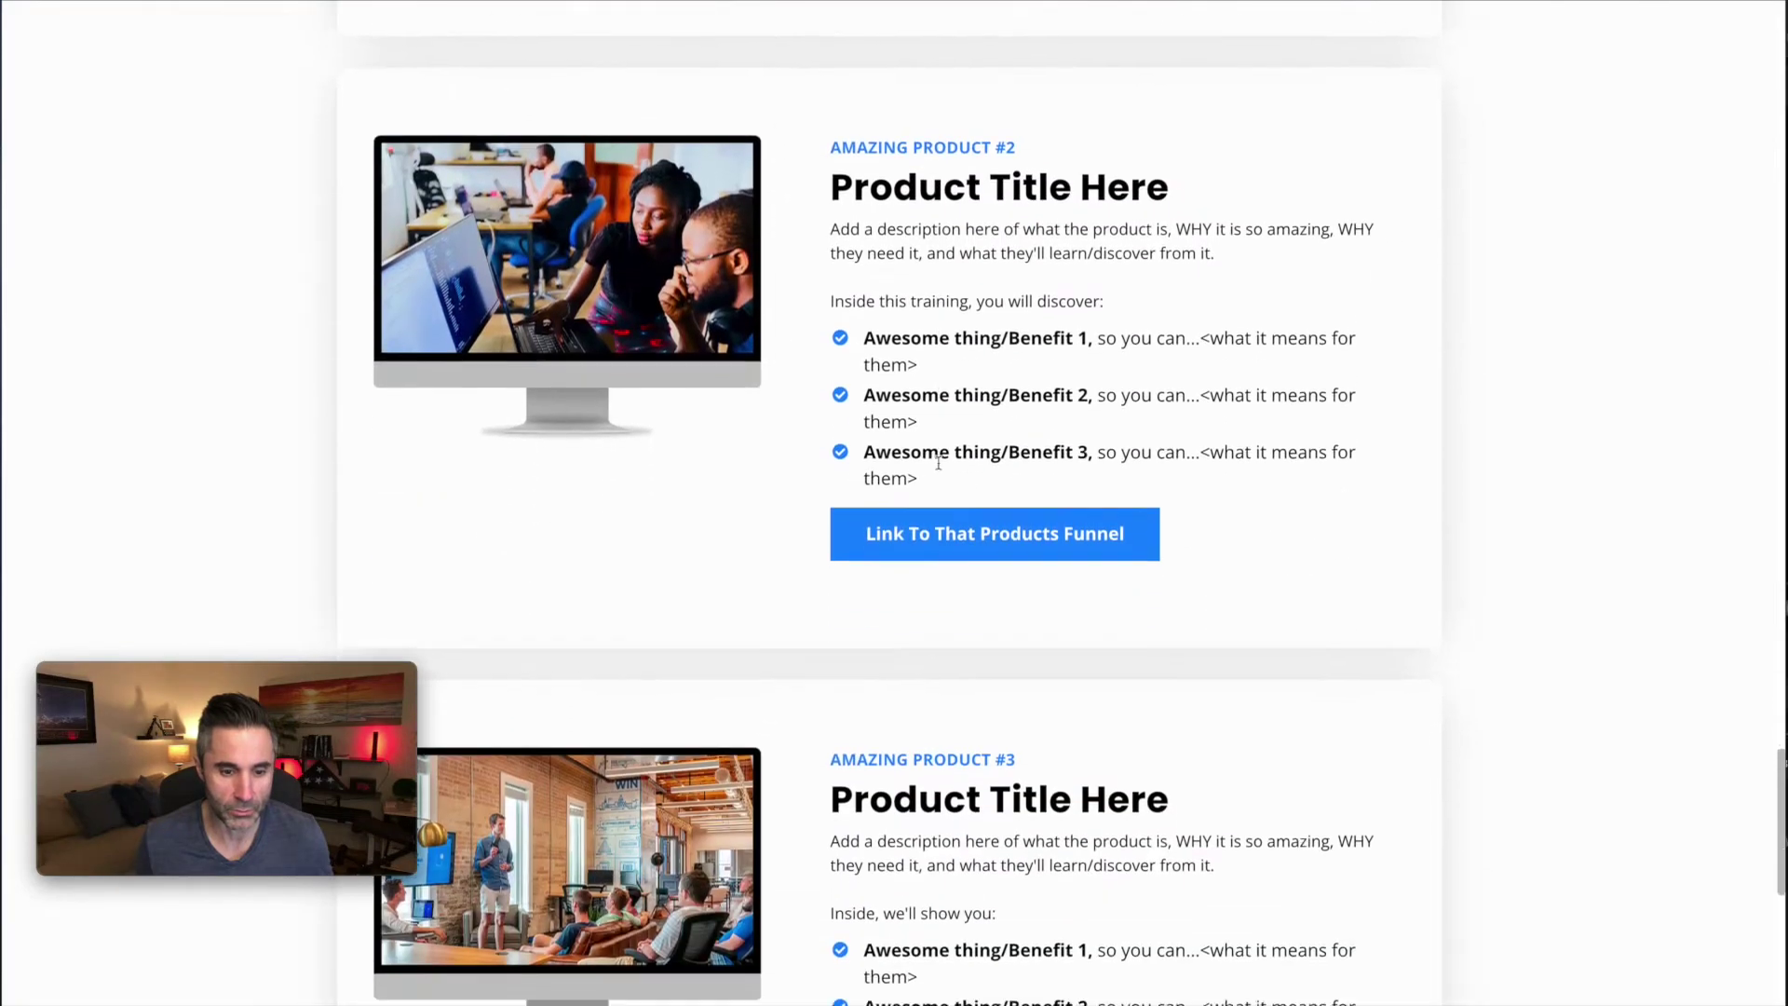
scroll(939, 468, "down", 5)
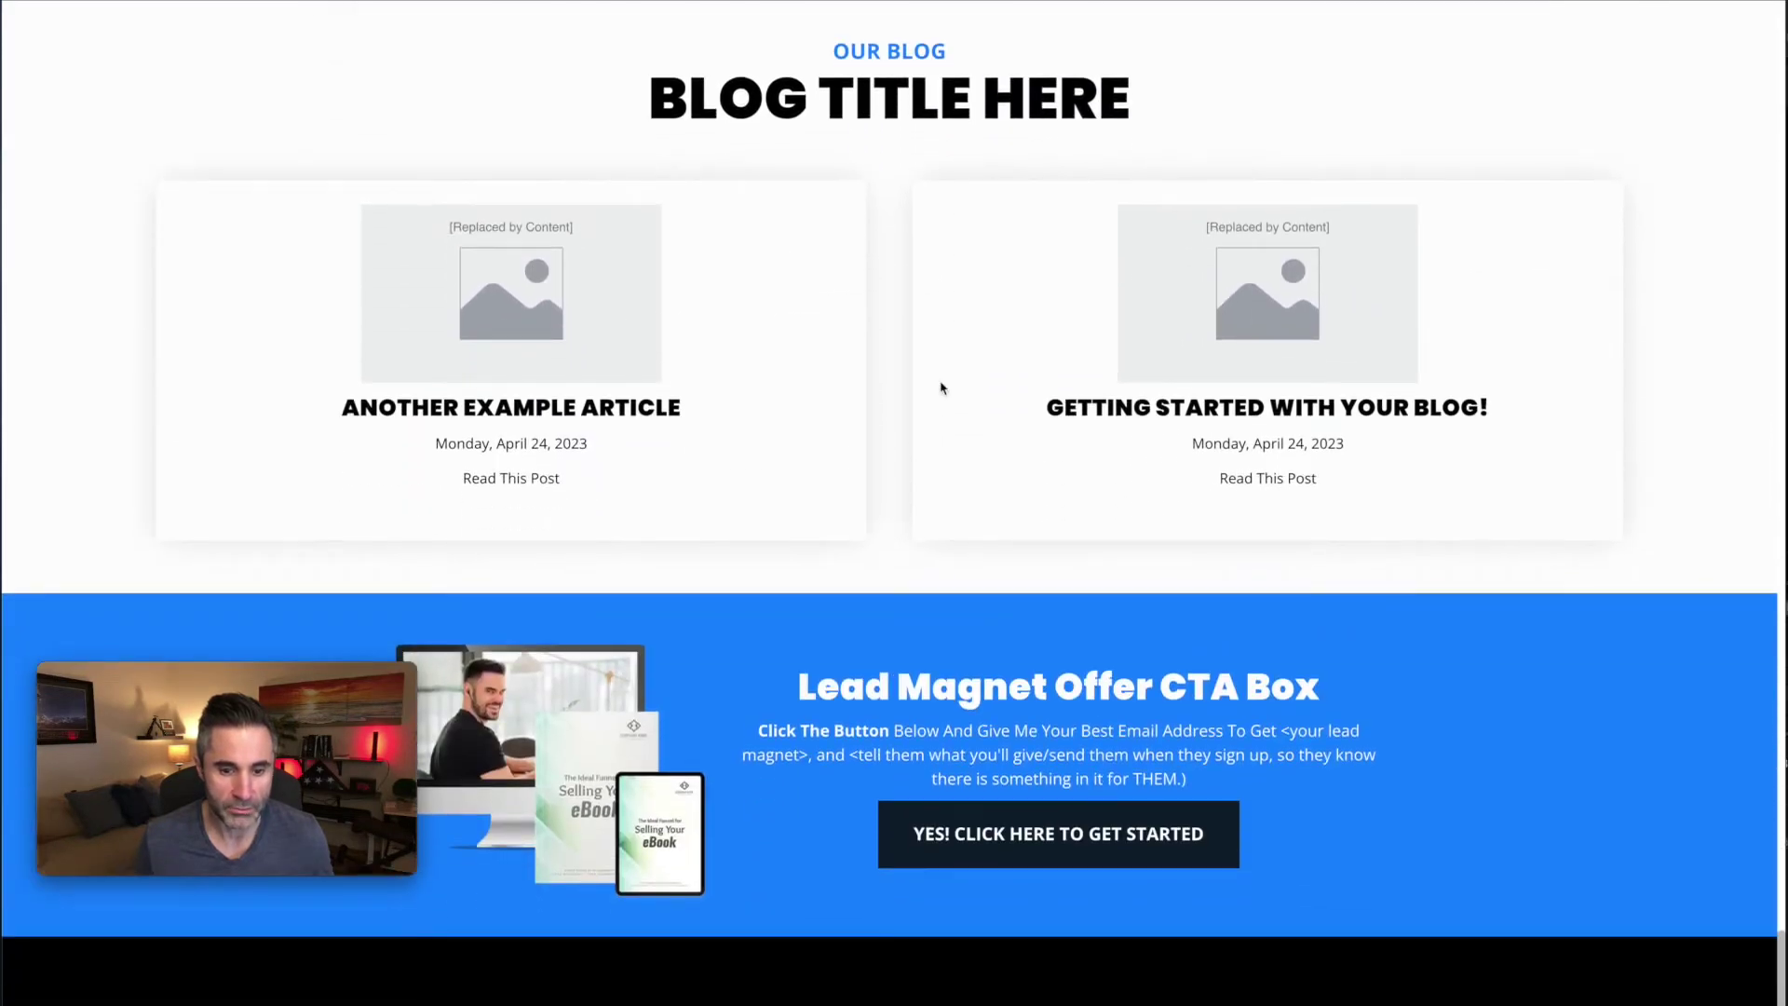
scroll(1015, 515, "down", 2)
scroll(1130, 511, "up", 12)
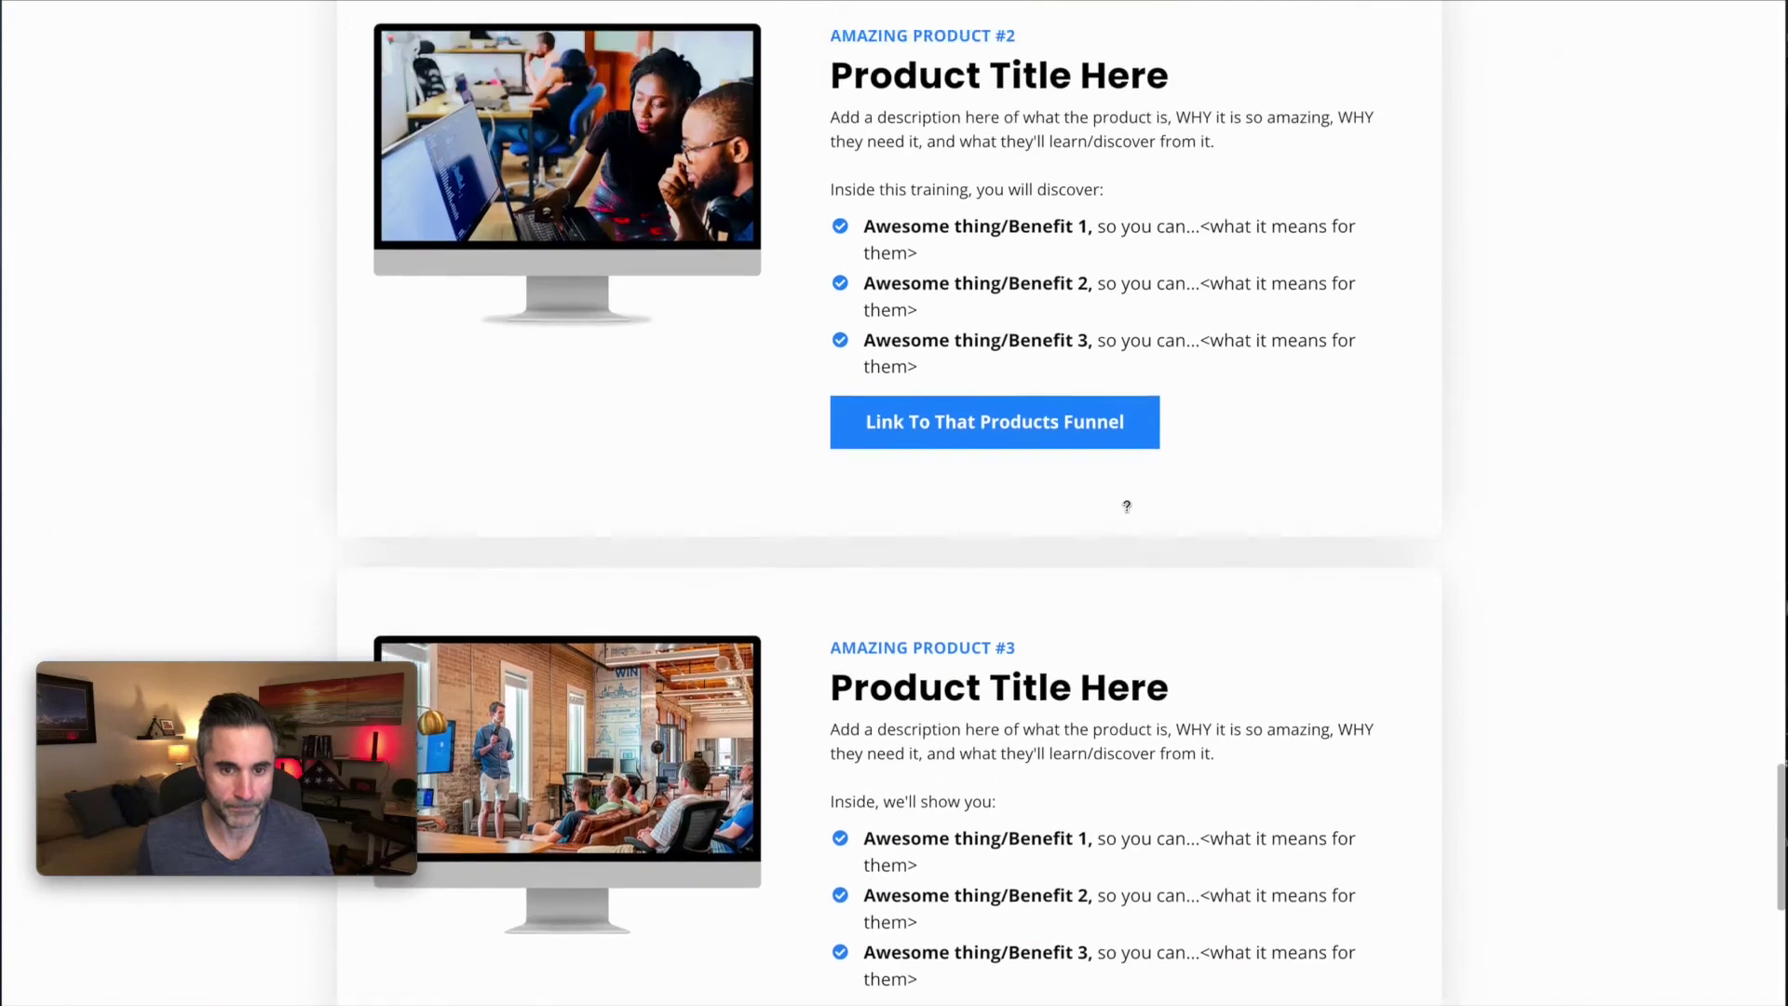
scroll(1128, 513, "down", 14)
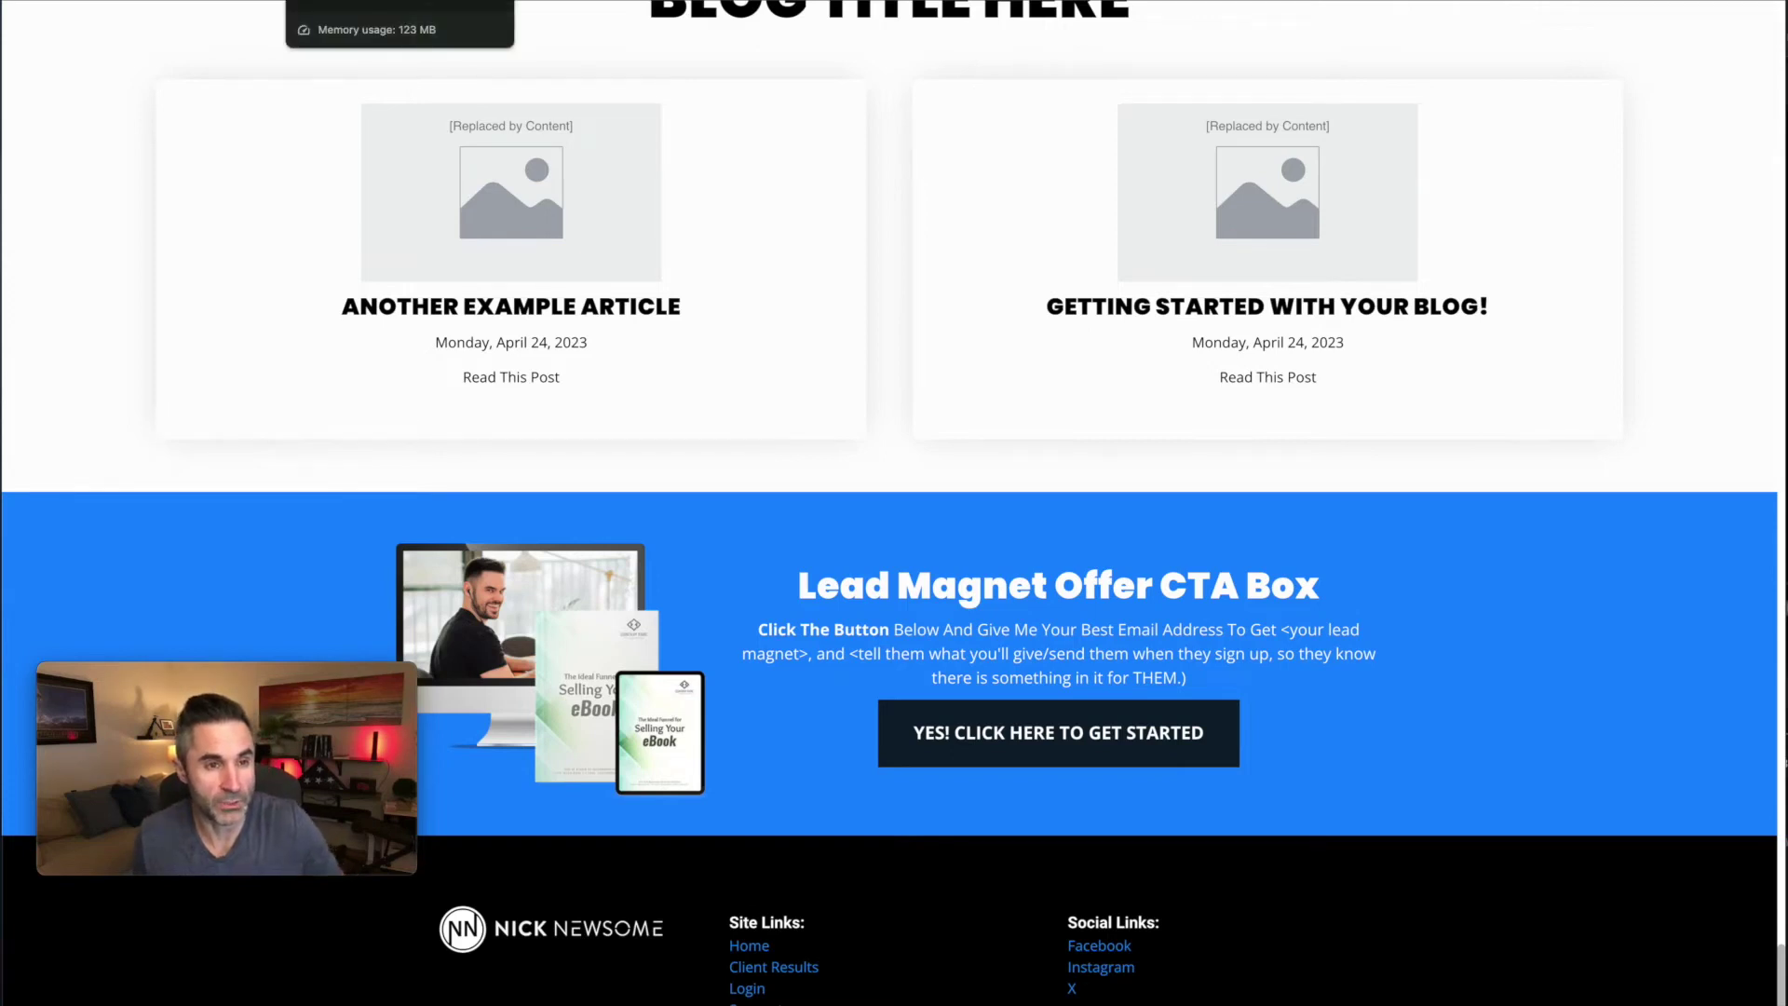
key("ctrl+w")
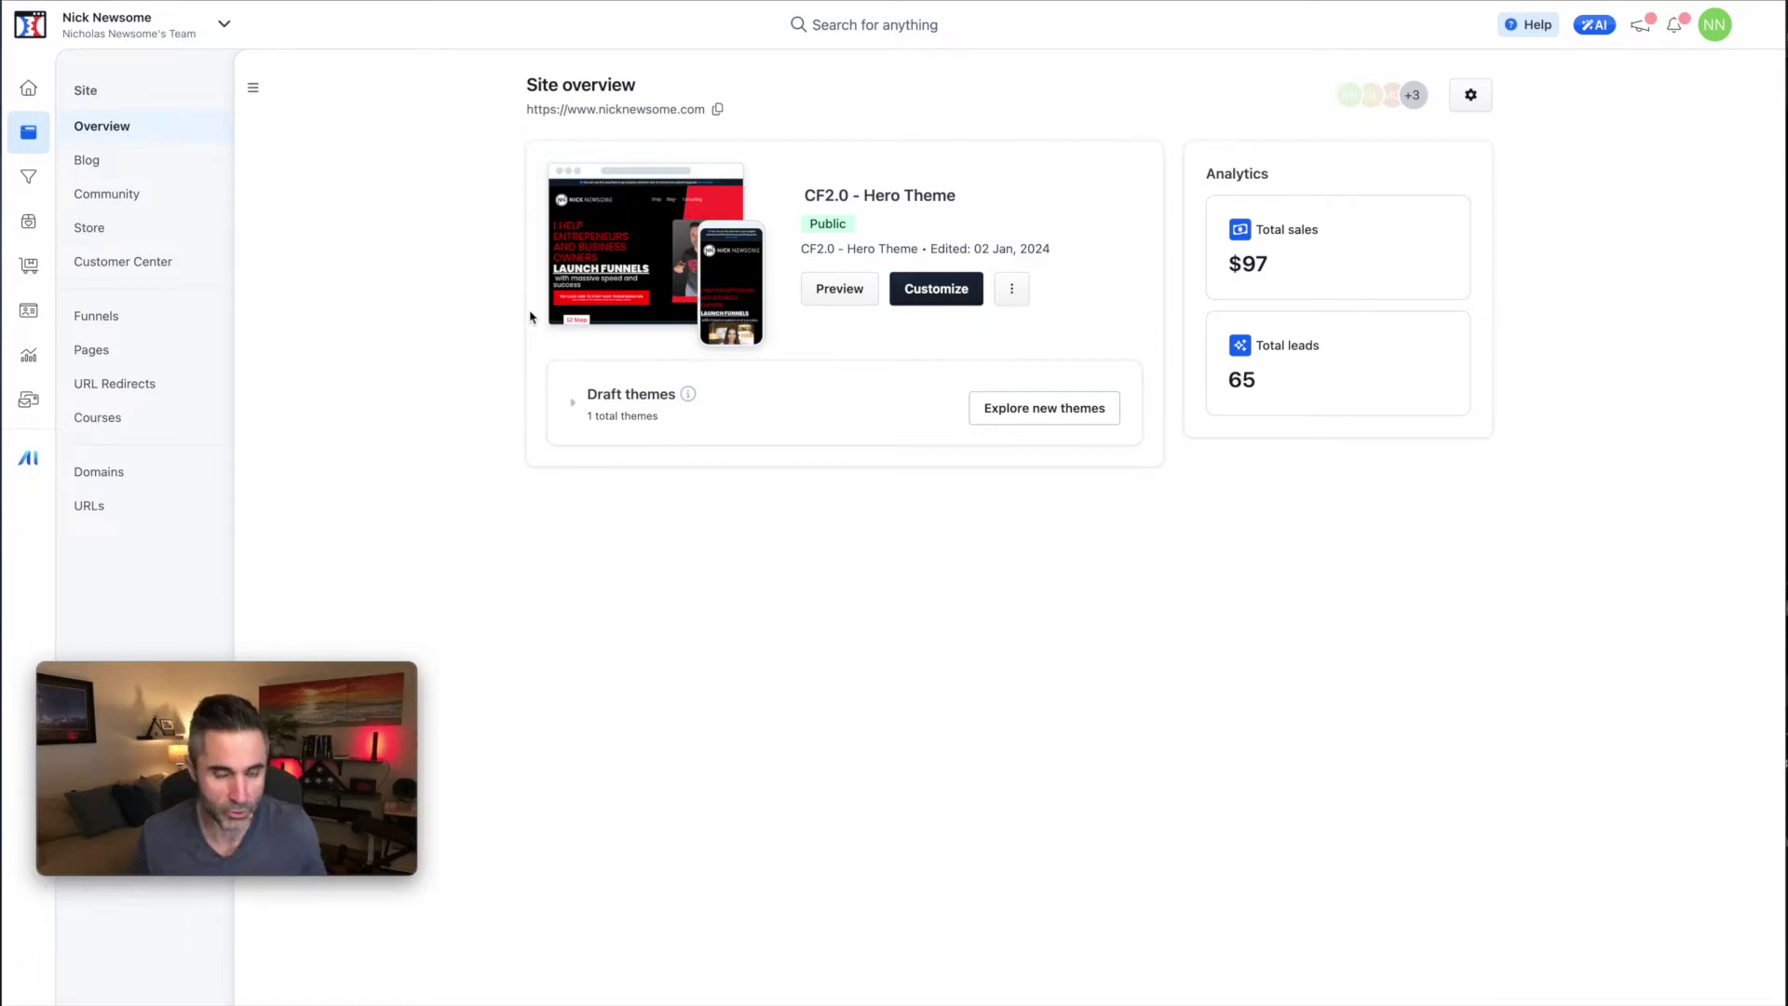
View the list of all funnels and the All Products list.
left_click(29, 180)
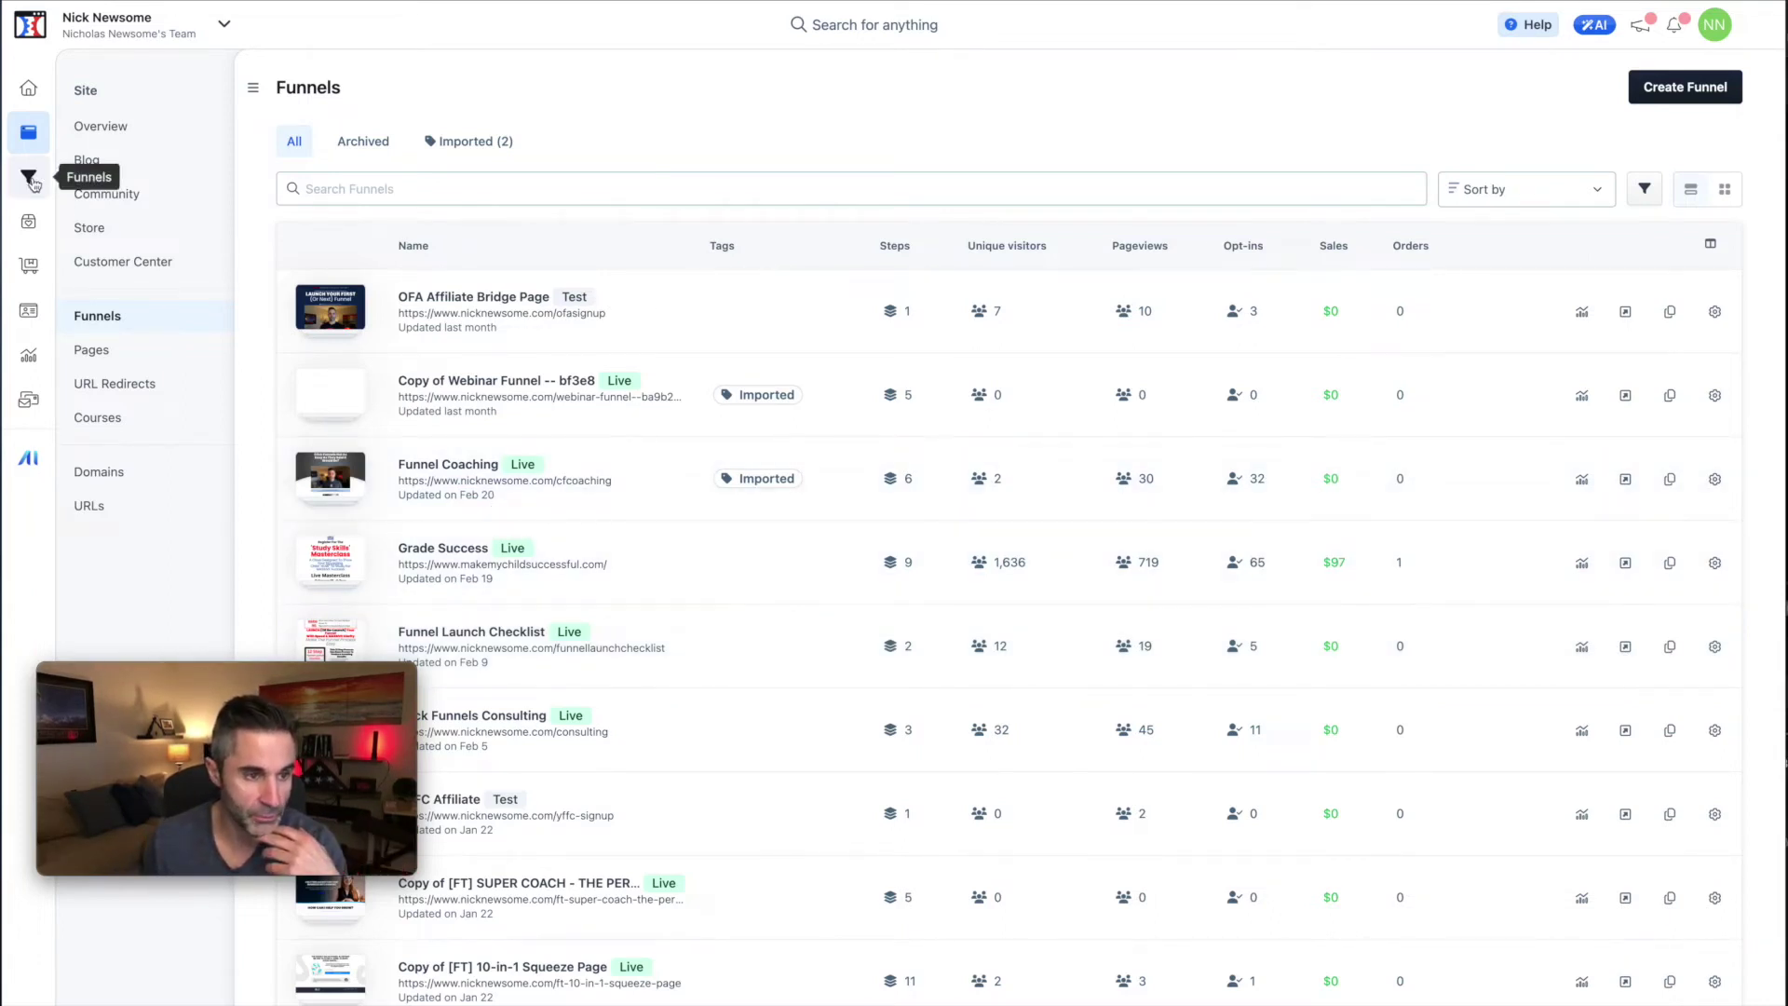
left_click(29, 221)
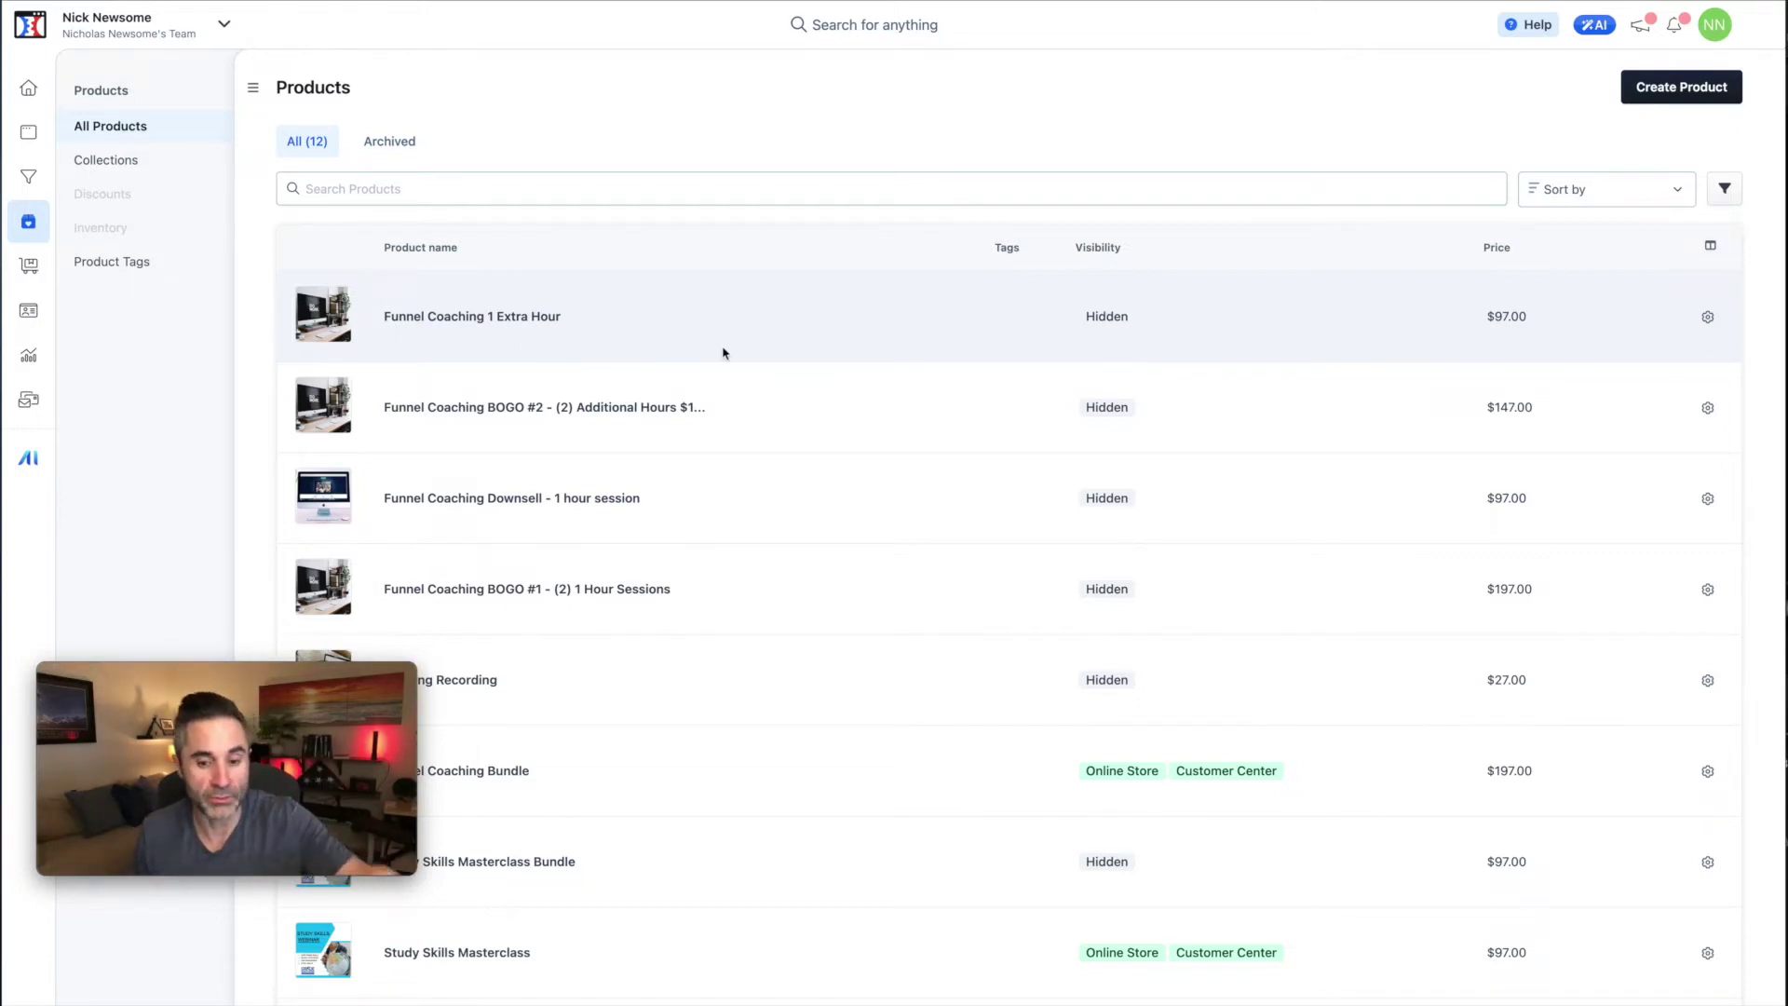
Make the Funnel Coaching 1 Extra Hour product visible in the online store and the customer center, and save the product.
left_click(511, 335)
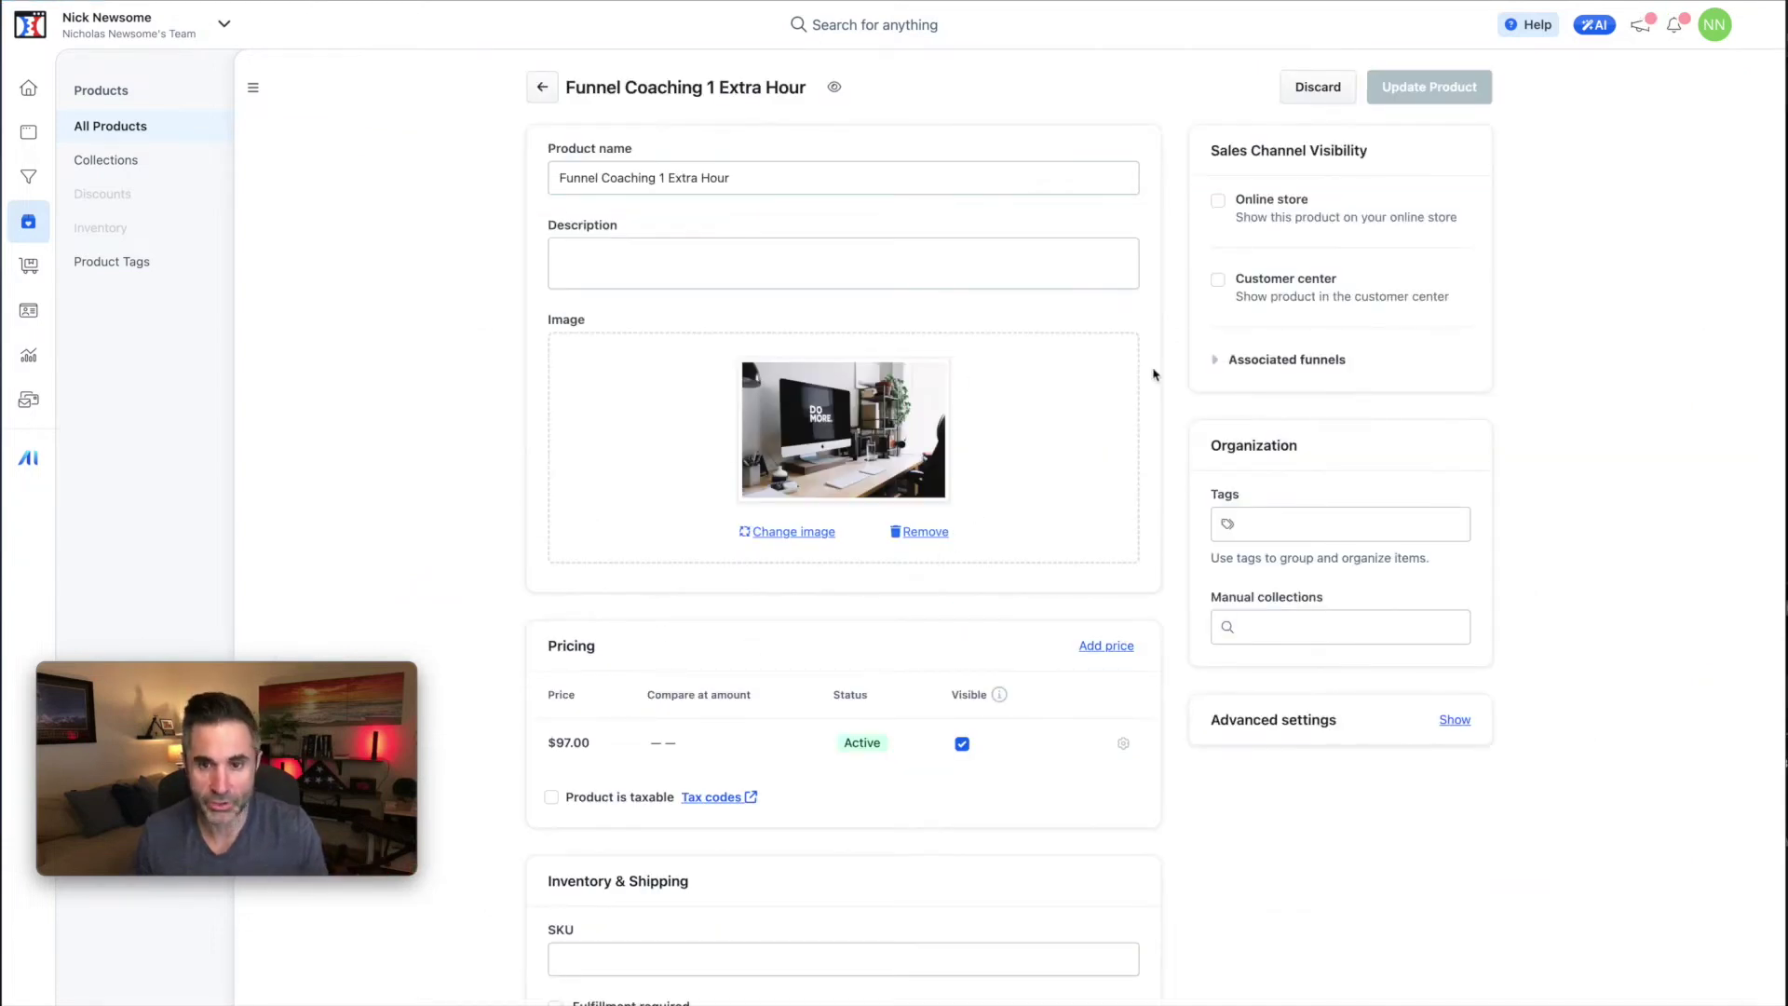
left_click(1220, 281)
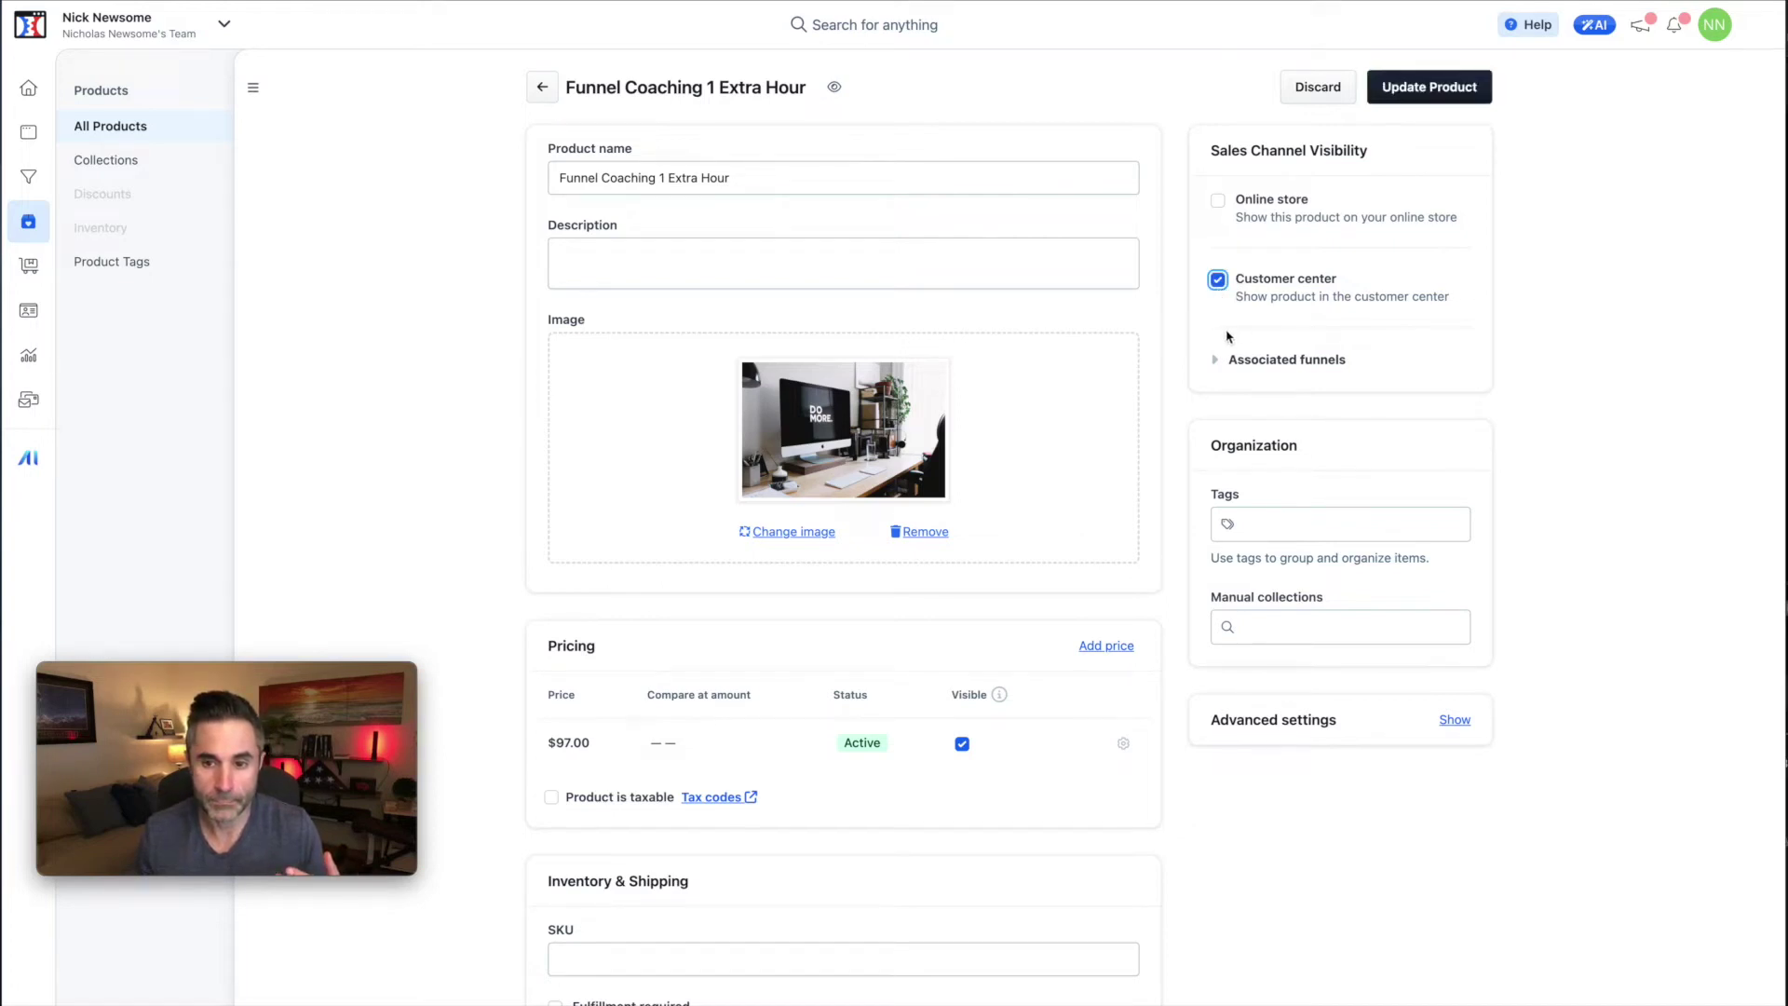
left_click(1218, 201)
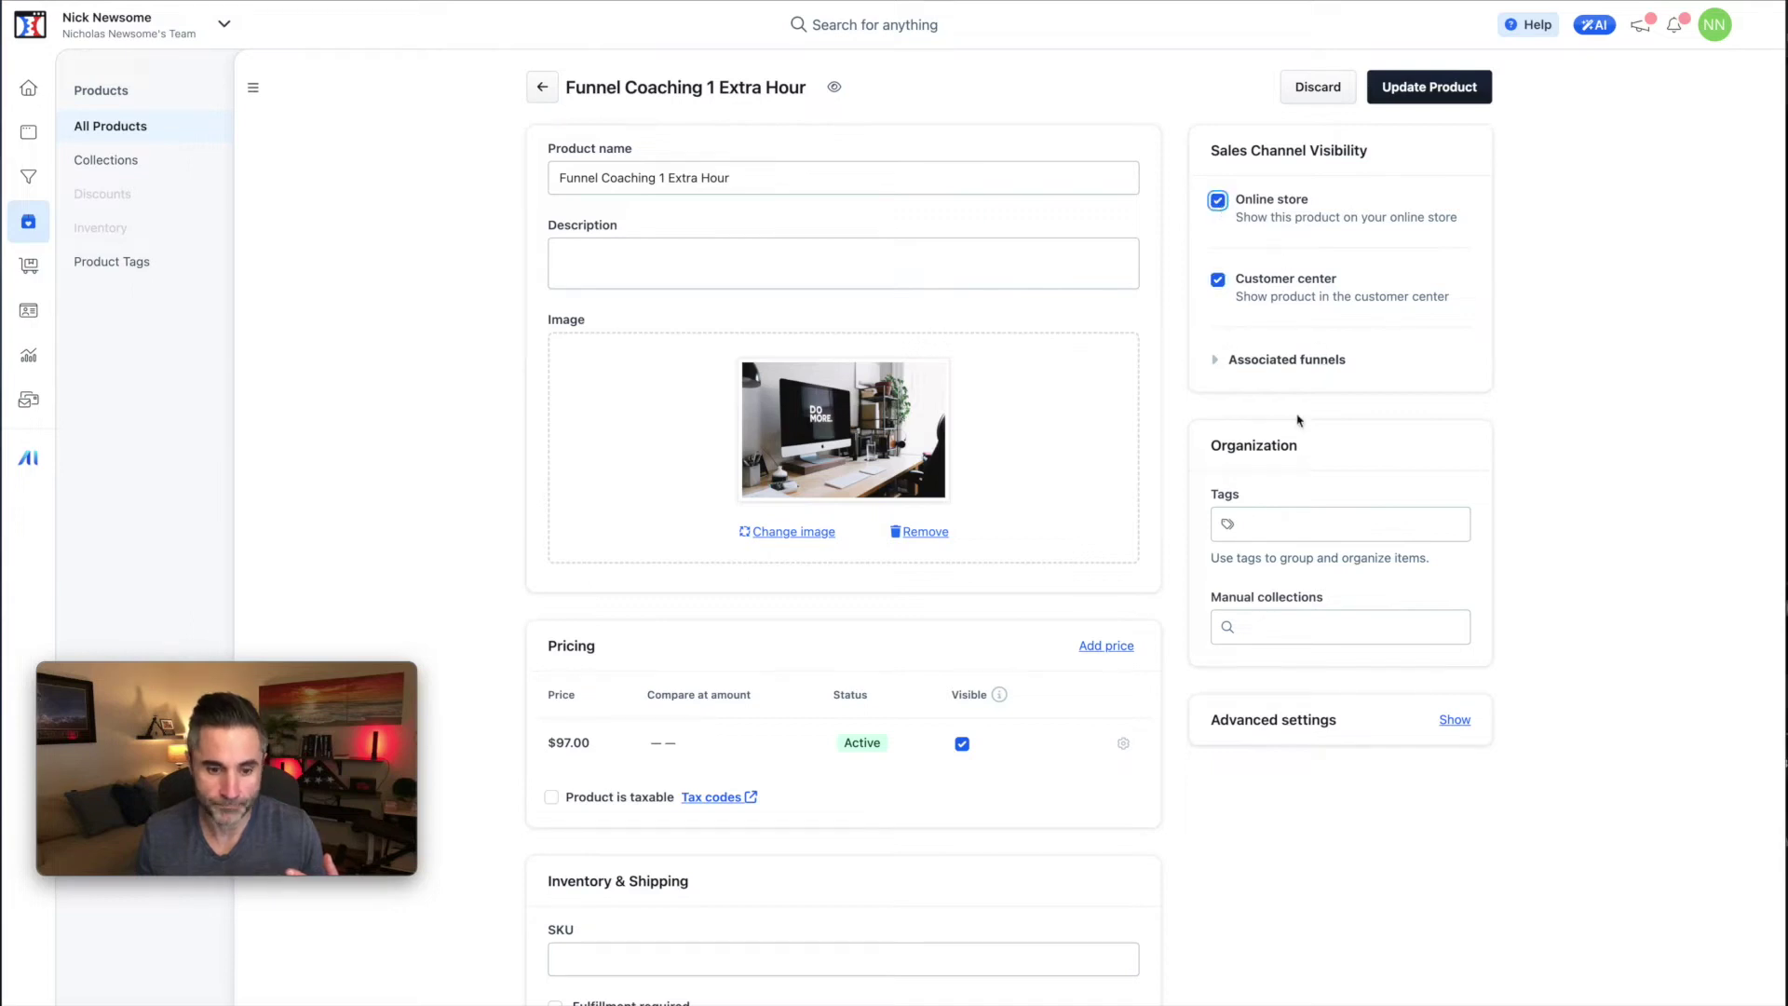
scroll(1292, 427, "down", 3)
scroll(1397, 280, "up", 3)
left_click(1427, 88)
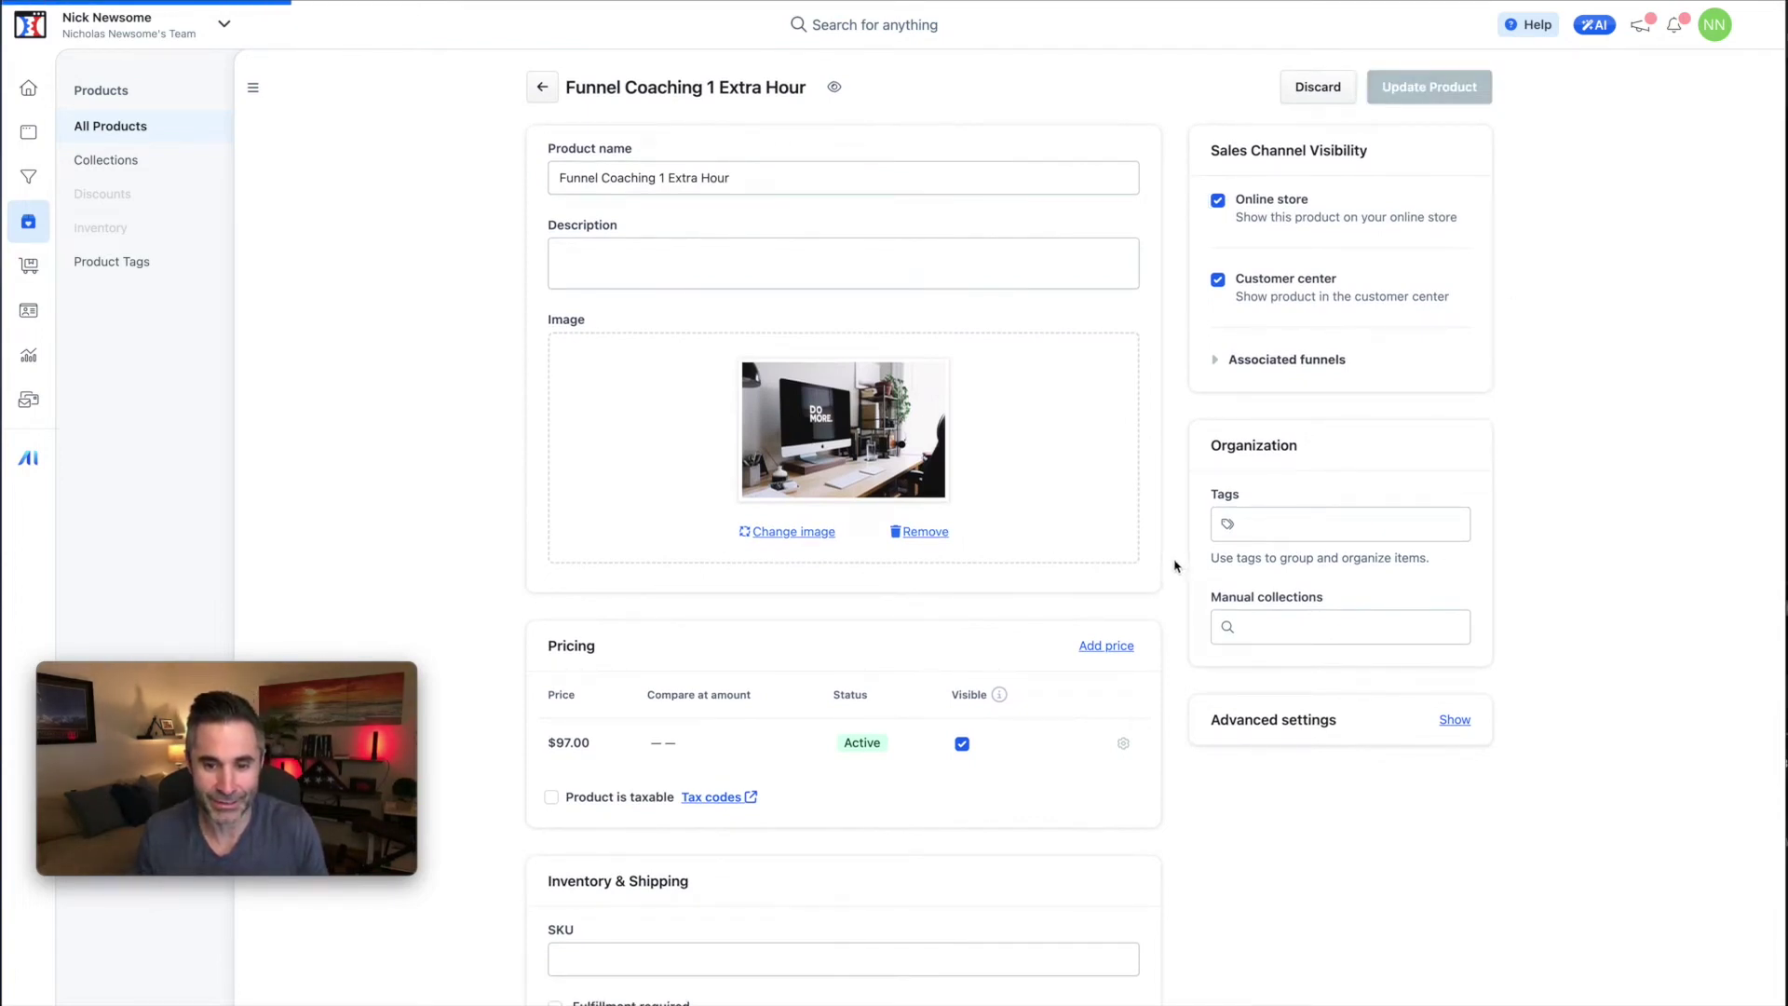
Examine the product's Pricing, Inventory & Shipping, Purchase Actions and Variants sections, and return to the product list.
scroll(1176, 565, "down", 2)
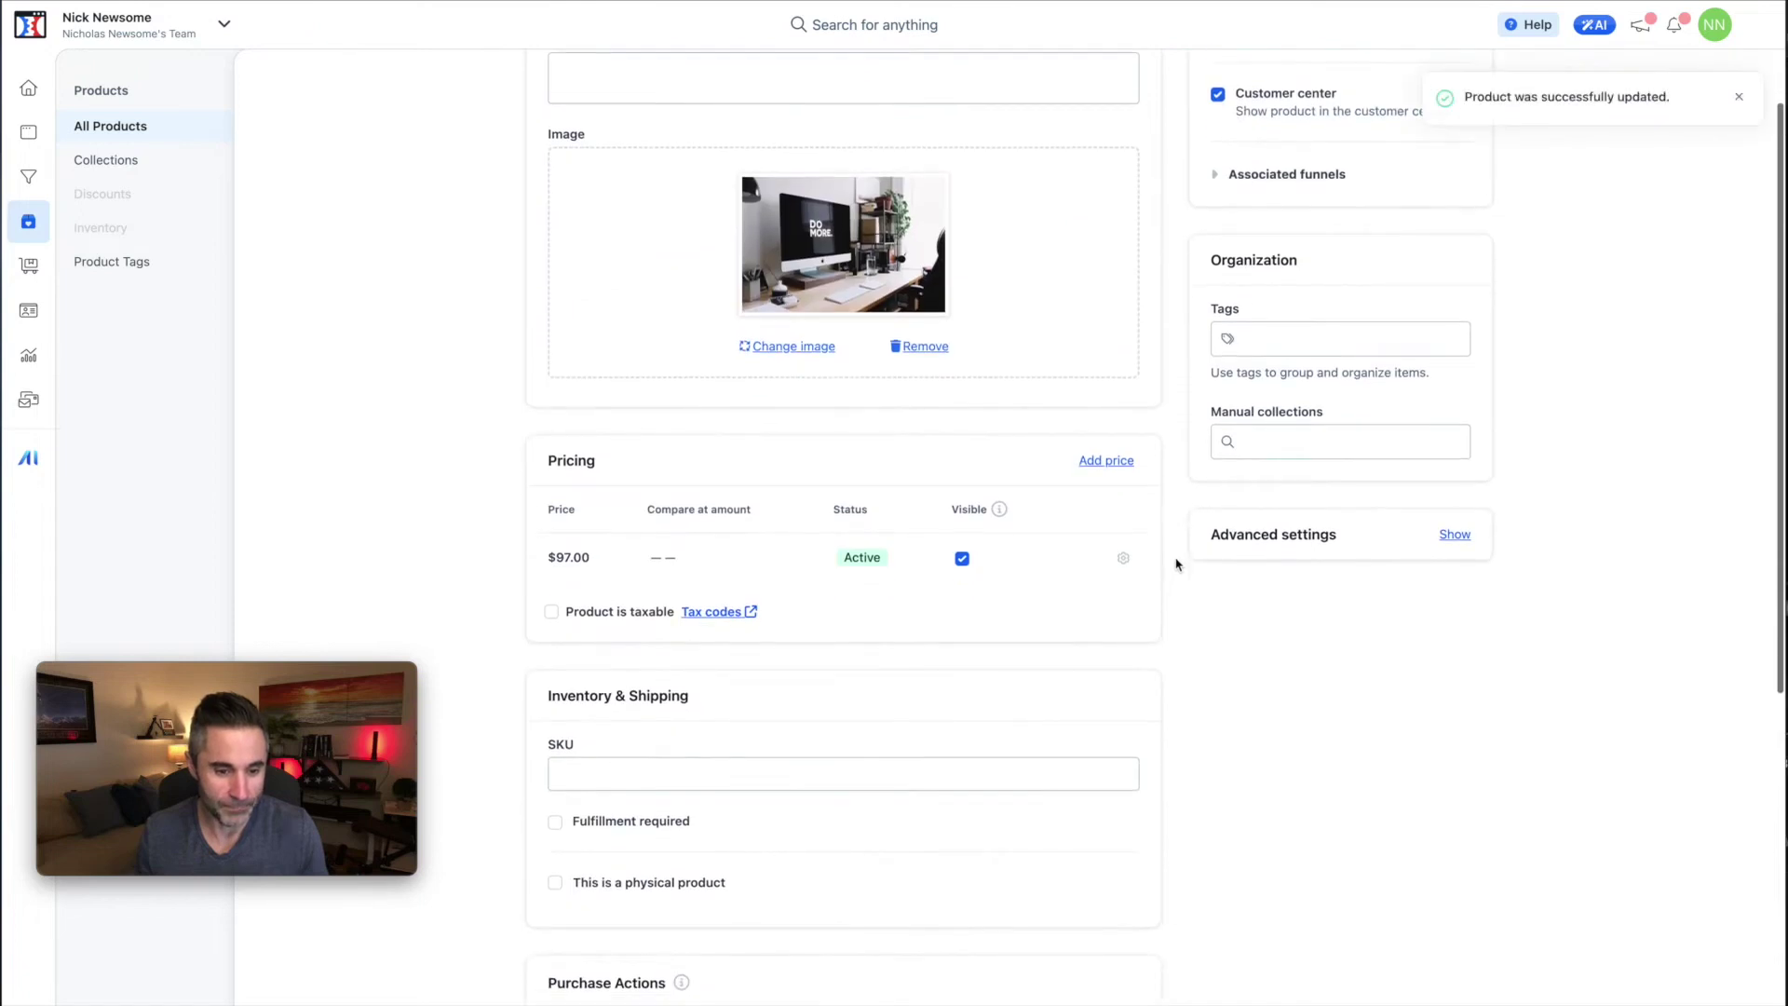
scroll(846, 496, "down", 4)
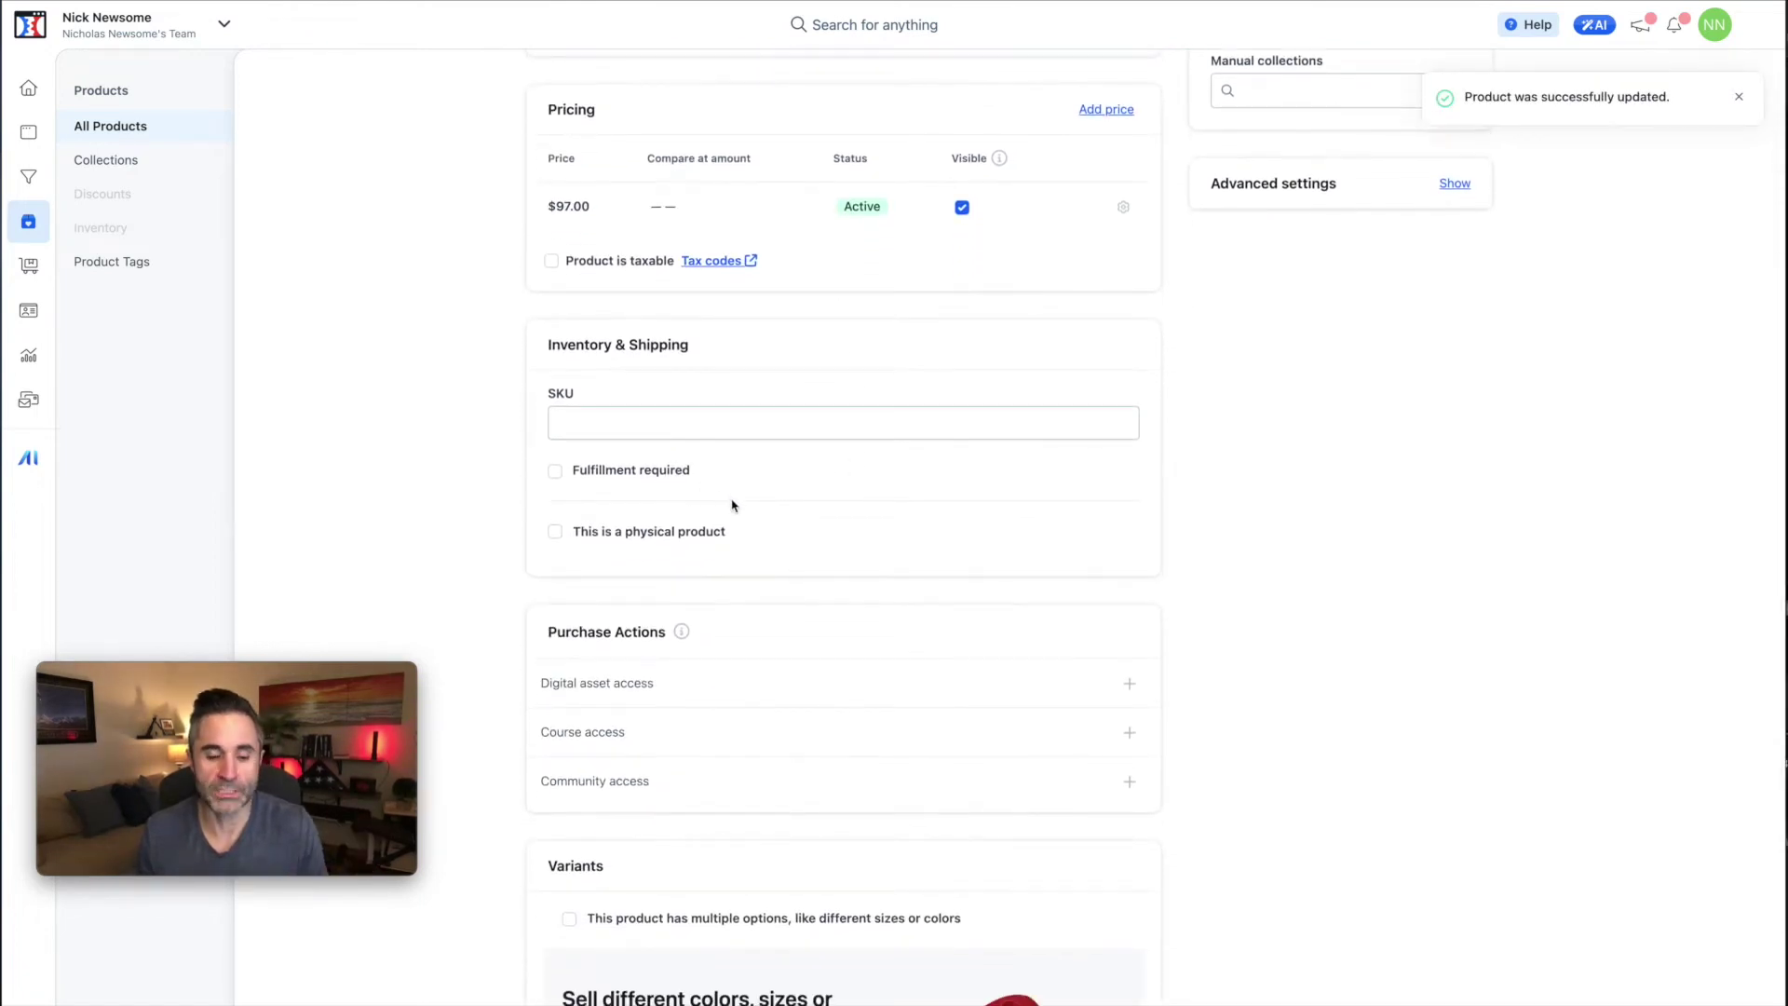
scroll(735, 503, "down", 4)
scroll(831, 493, "up", 9)
scroll(834, 498, "up", 2)
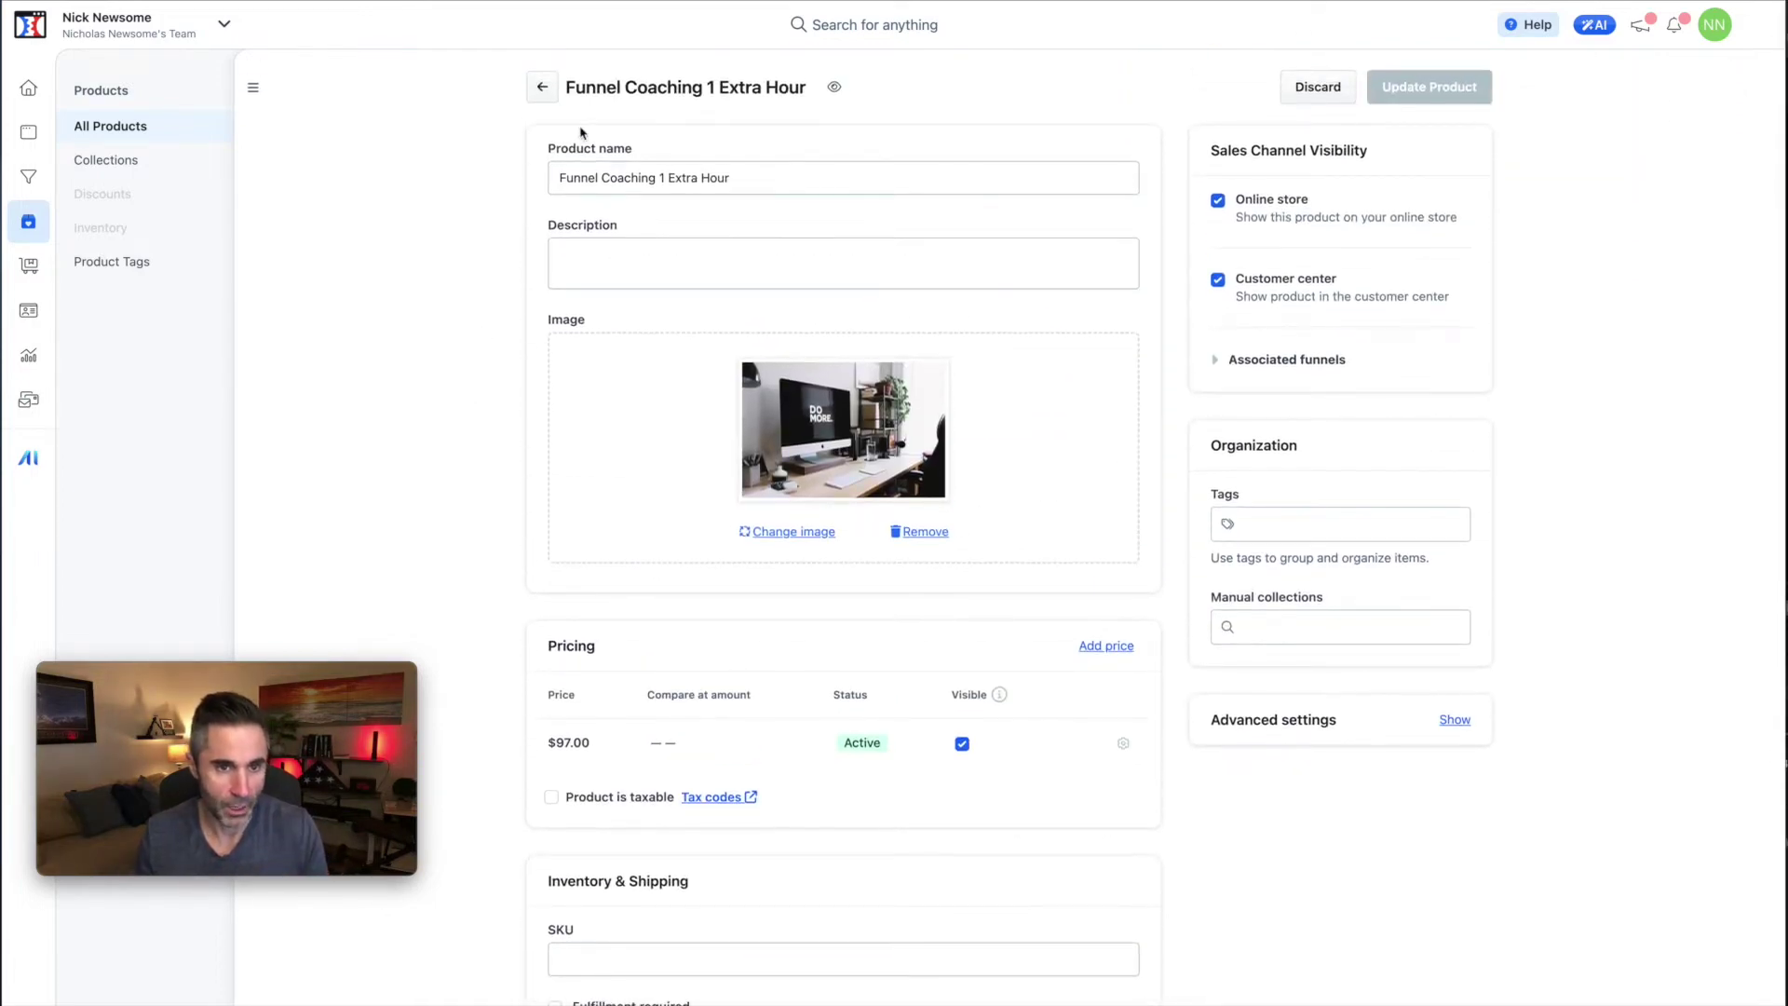
left_click(541, 89)
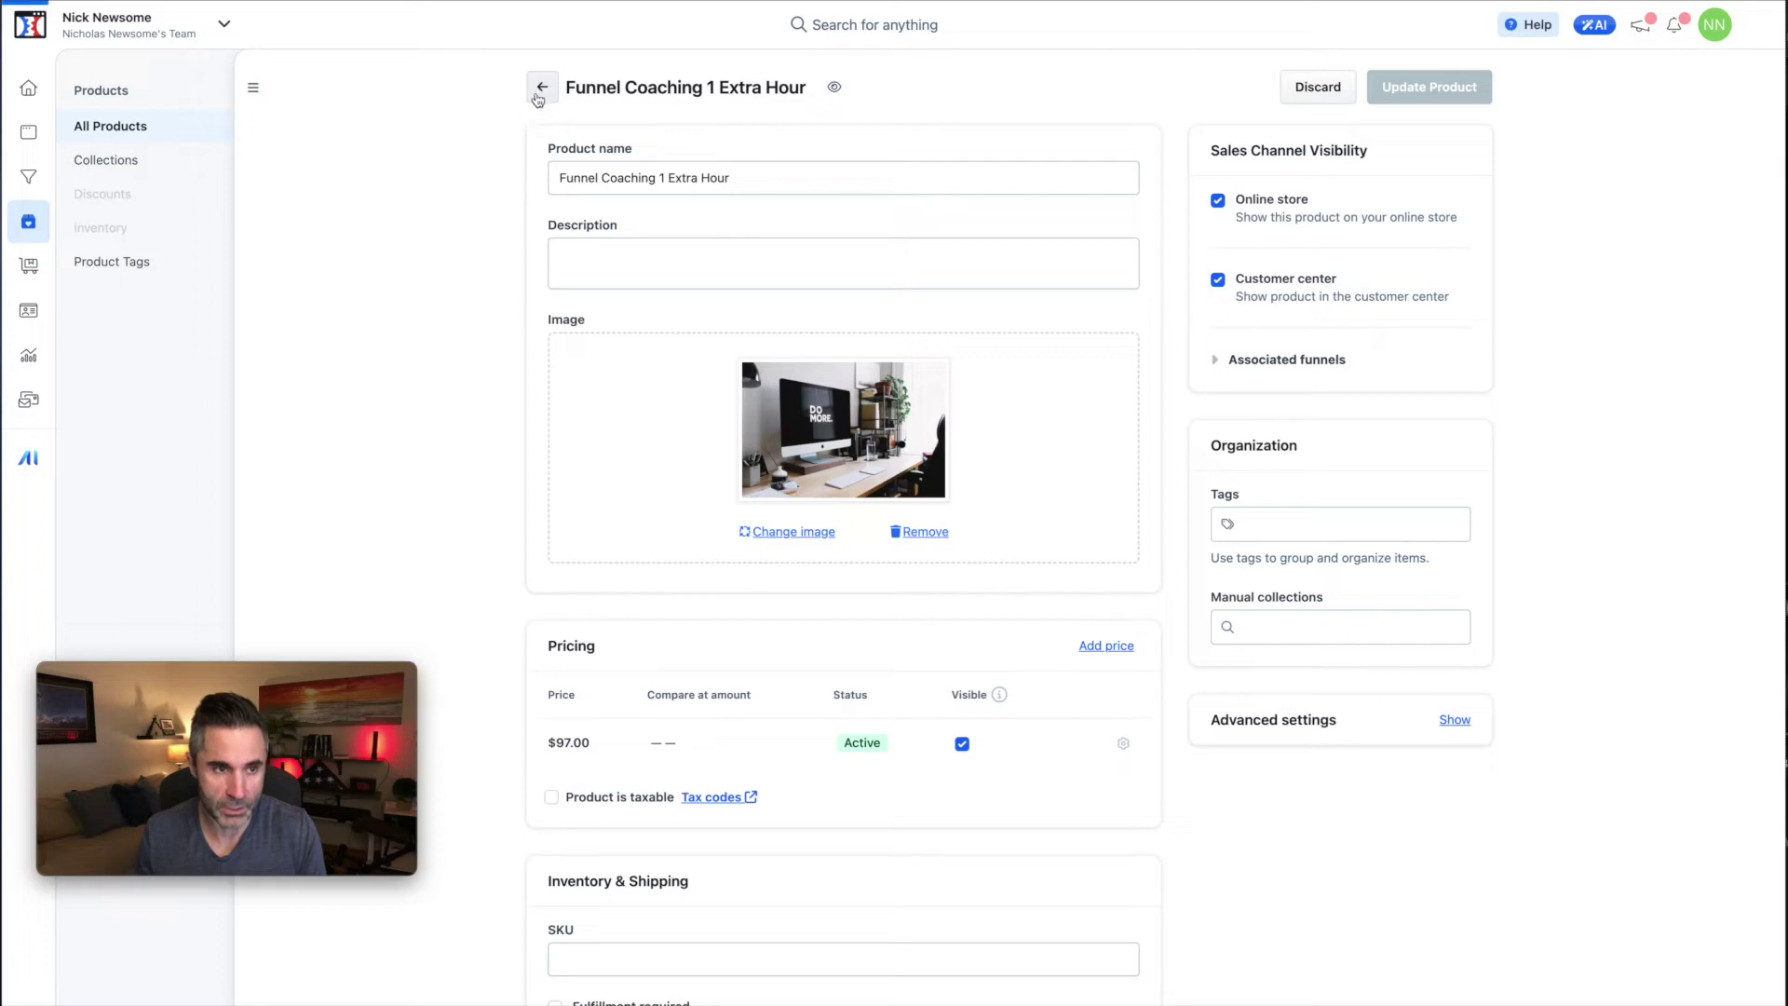
View the product Collections and examine the Orders page with its insights and order list.
left_click(108, 163)
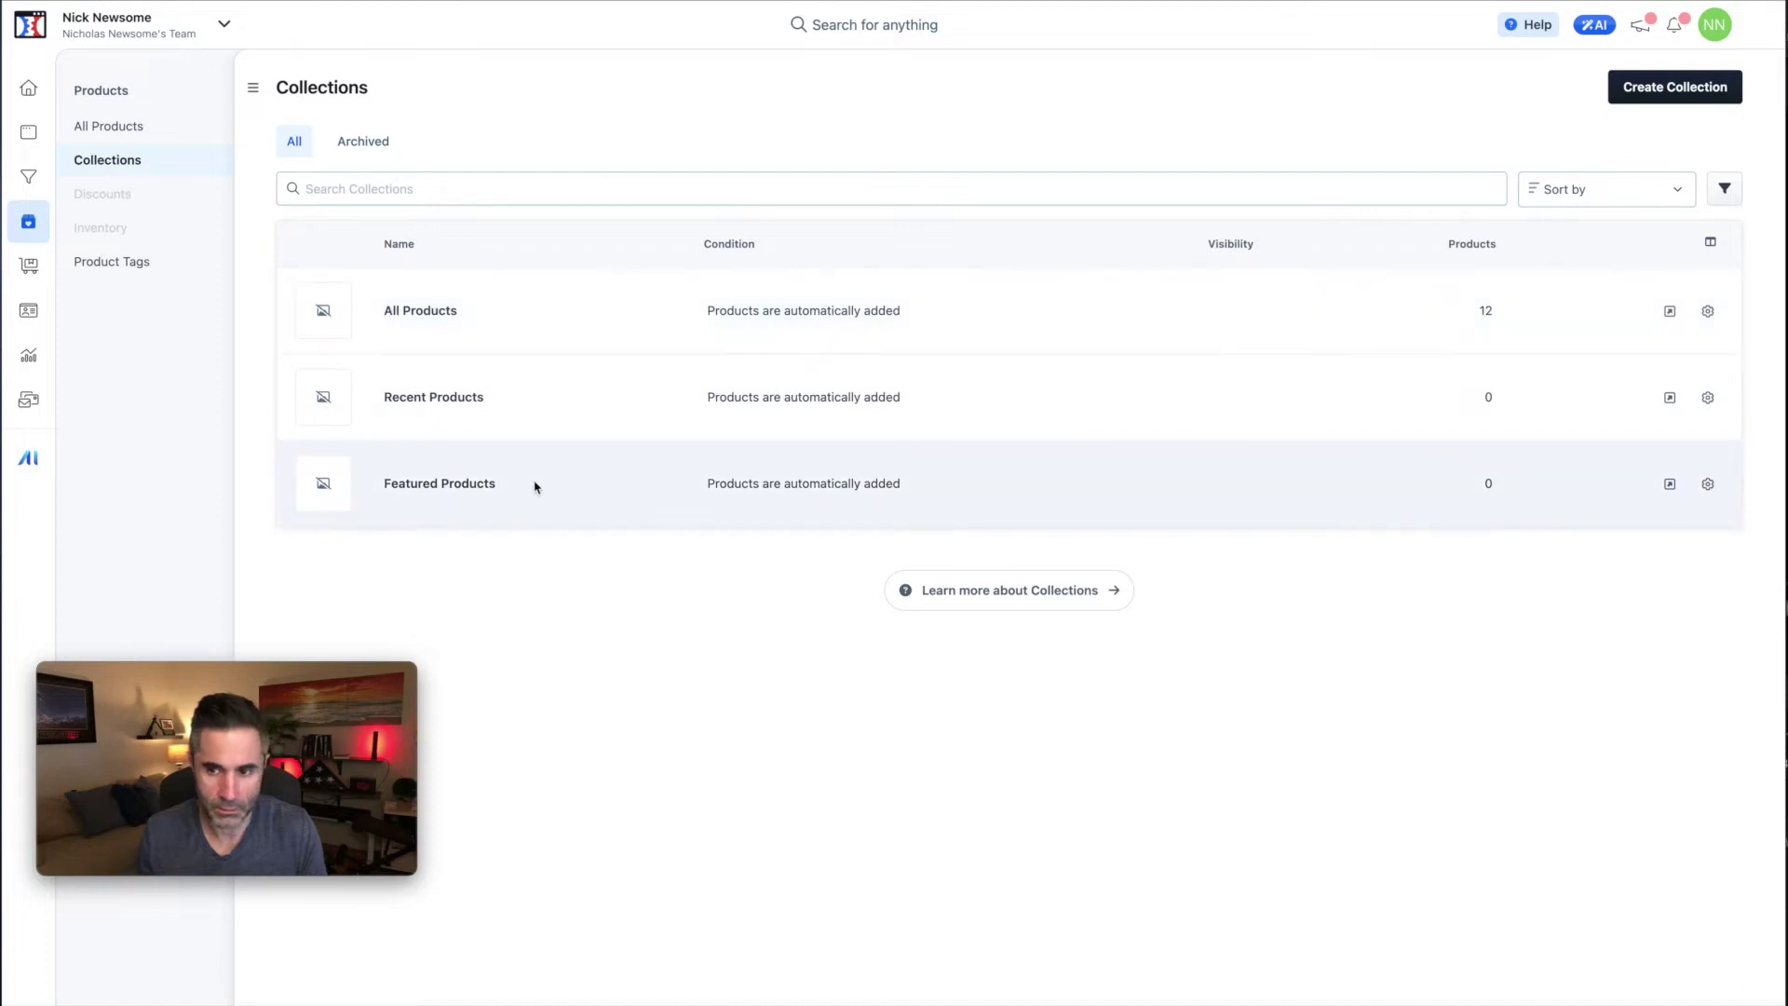
left_click(29, 267)
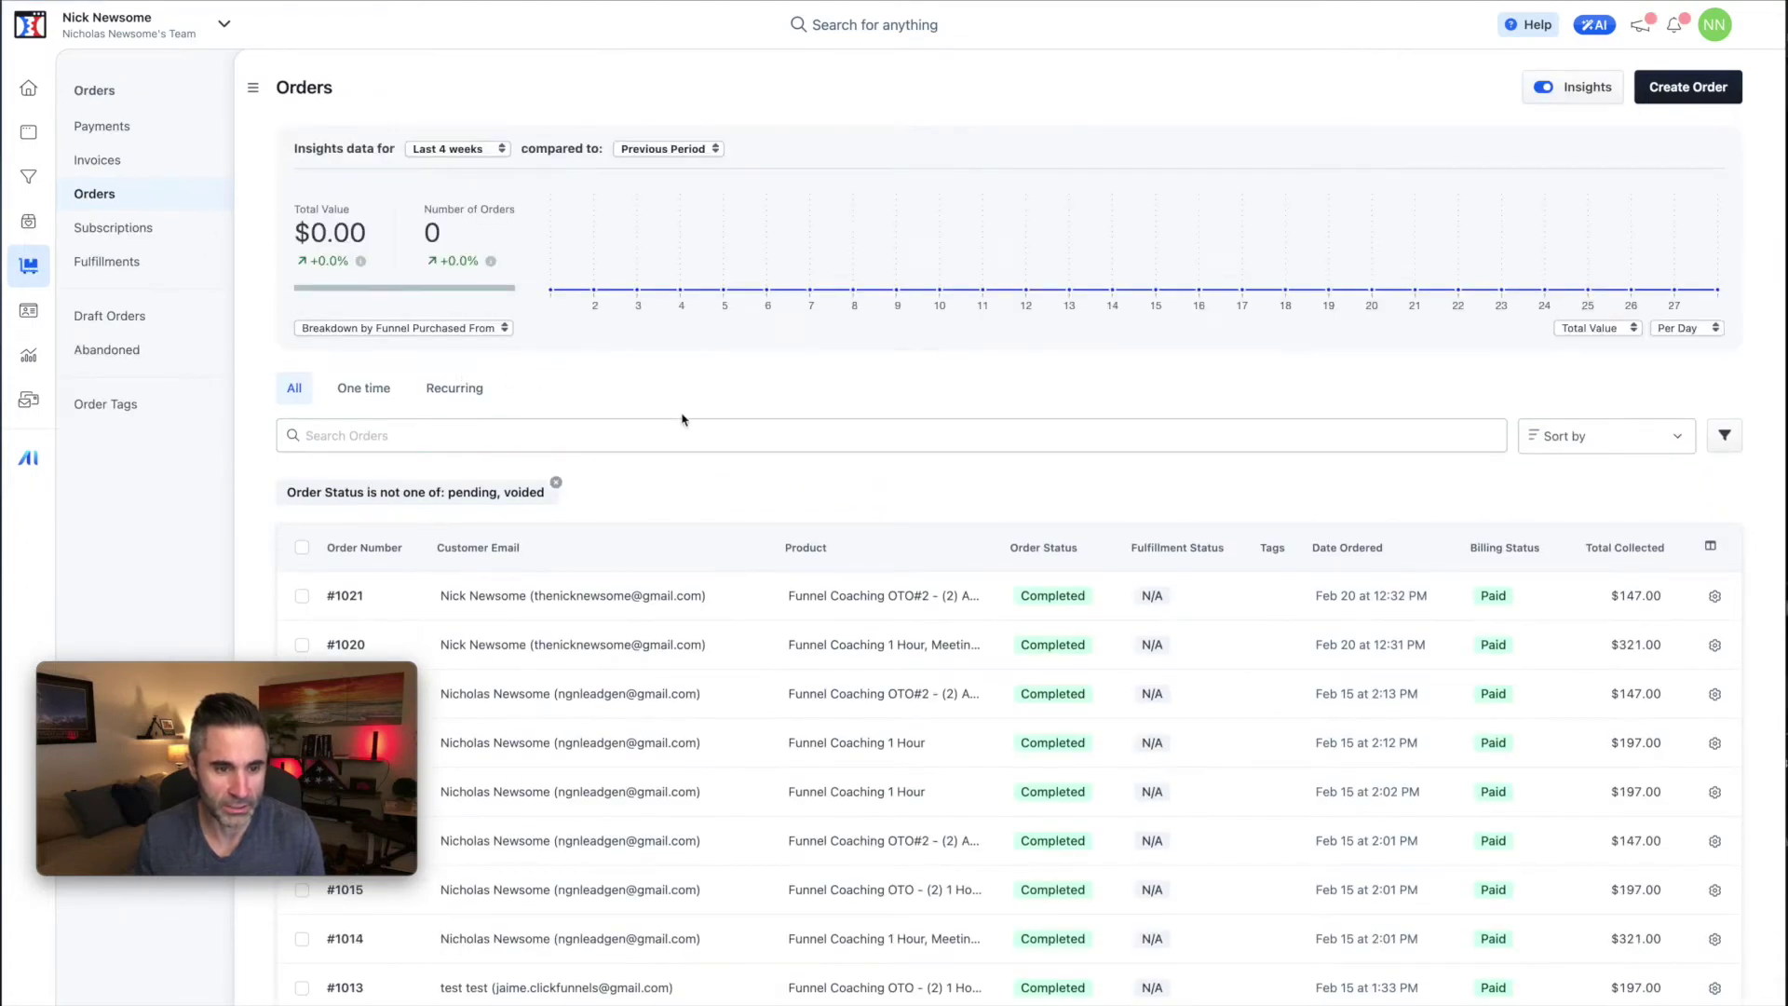
scroll(683, 420, "down", 2)
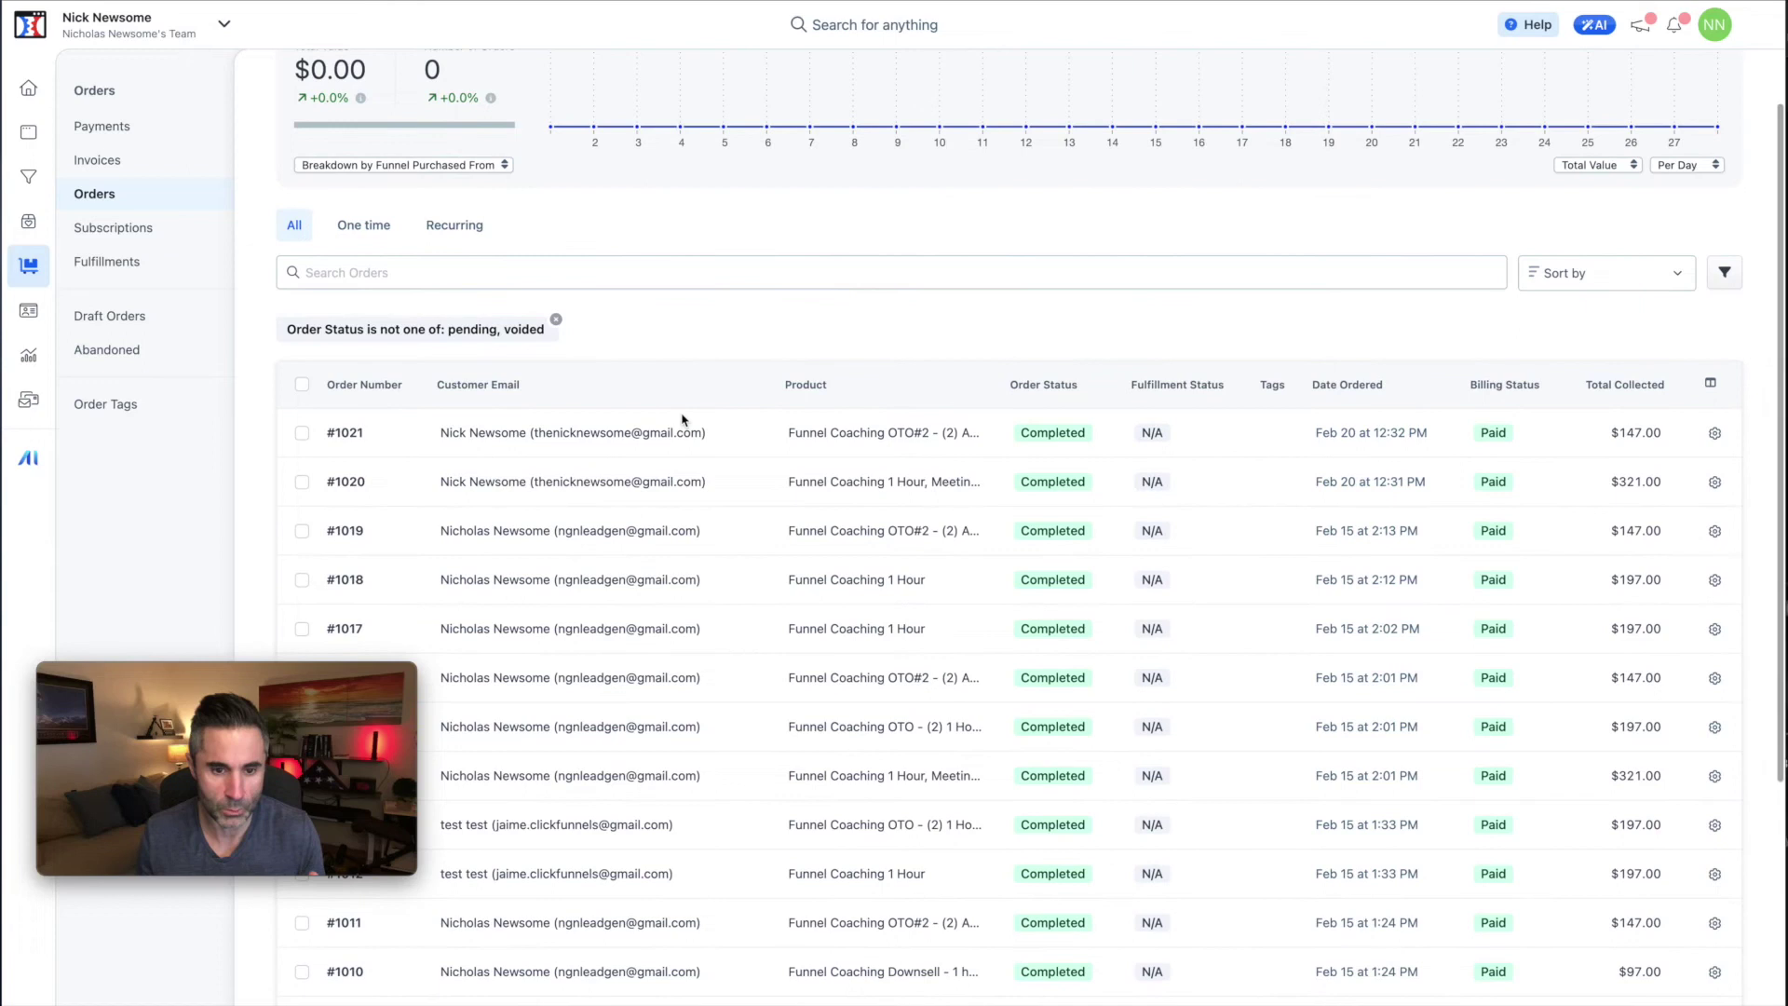
scroll(683, 420, "up", 1)
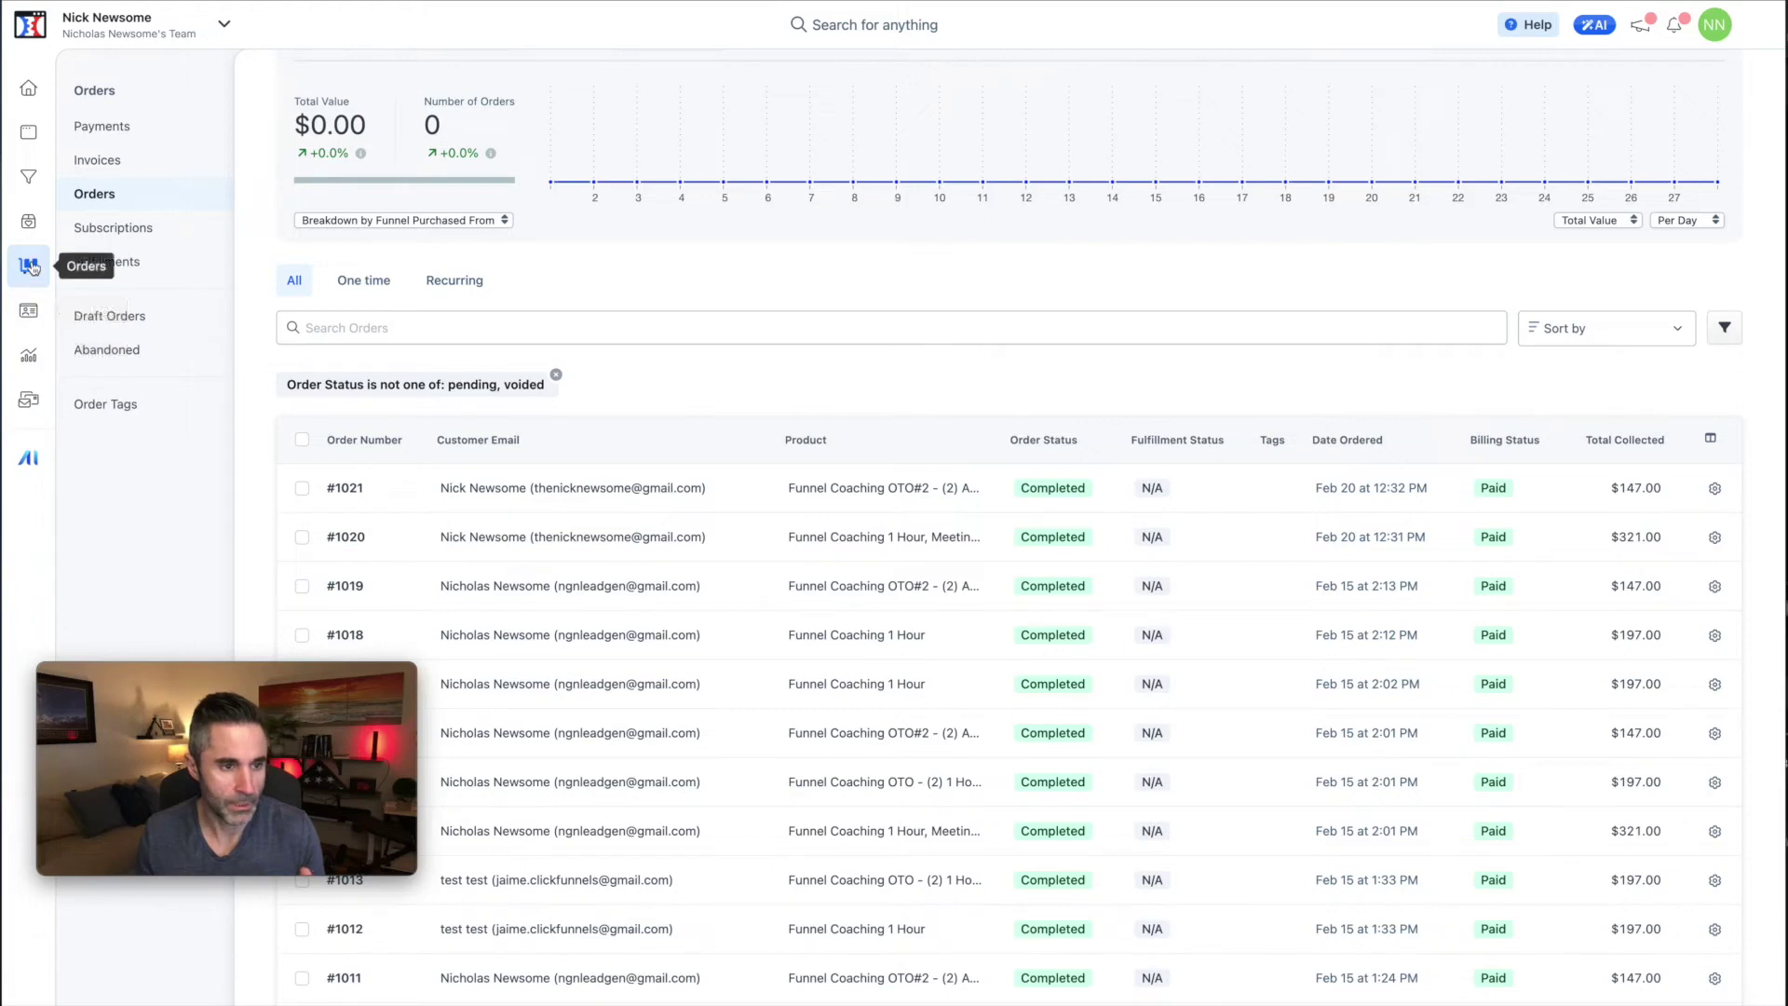
View the All Contacts list, examine its sorting options without choosing one, and place the cursor in the contact search.
left_click(29, 314)
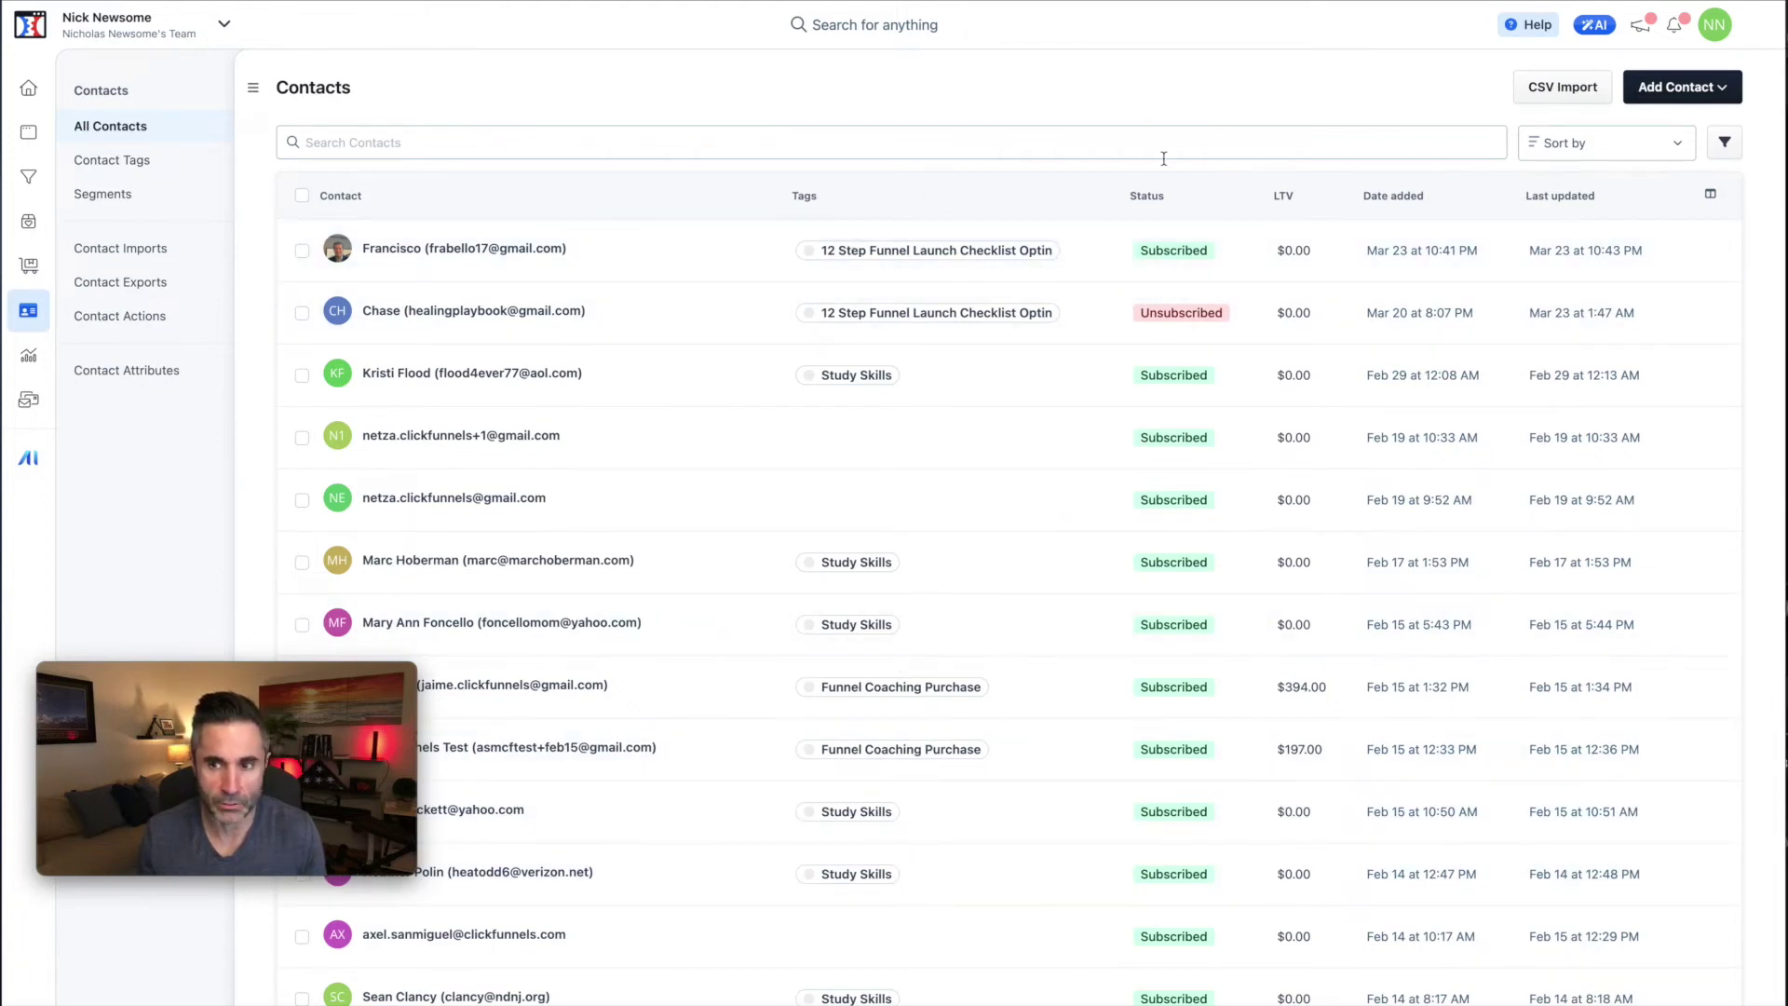
left_click(1684, 142)
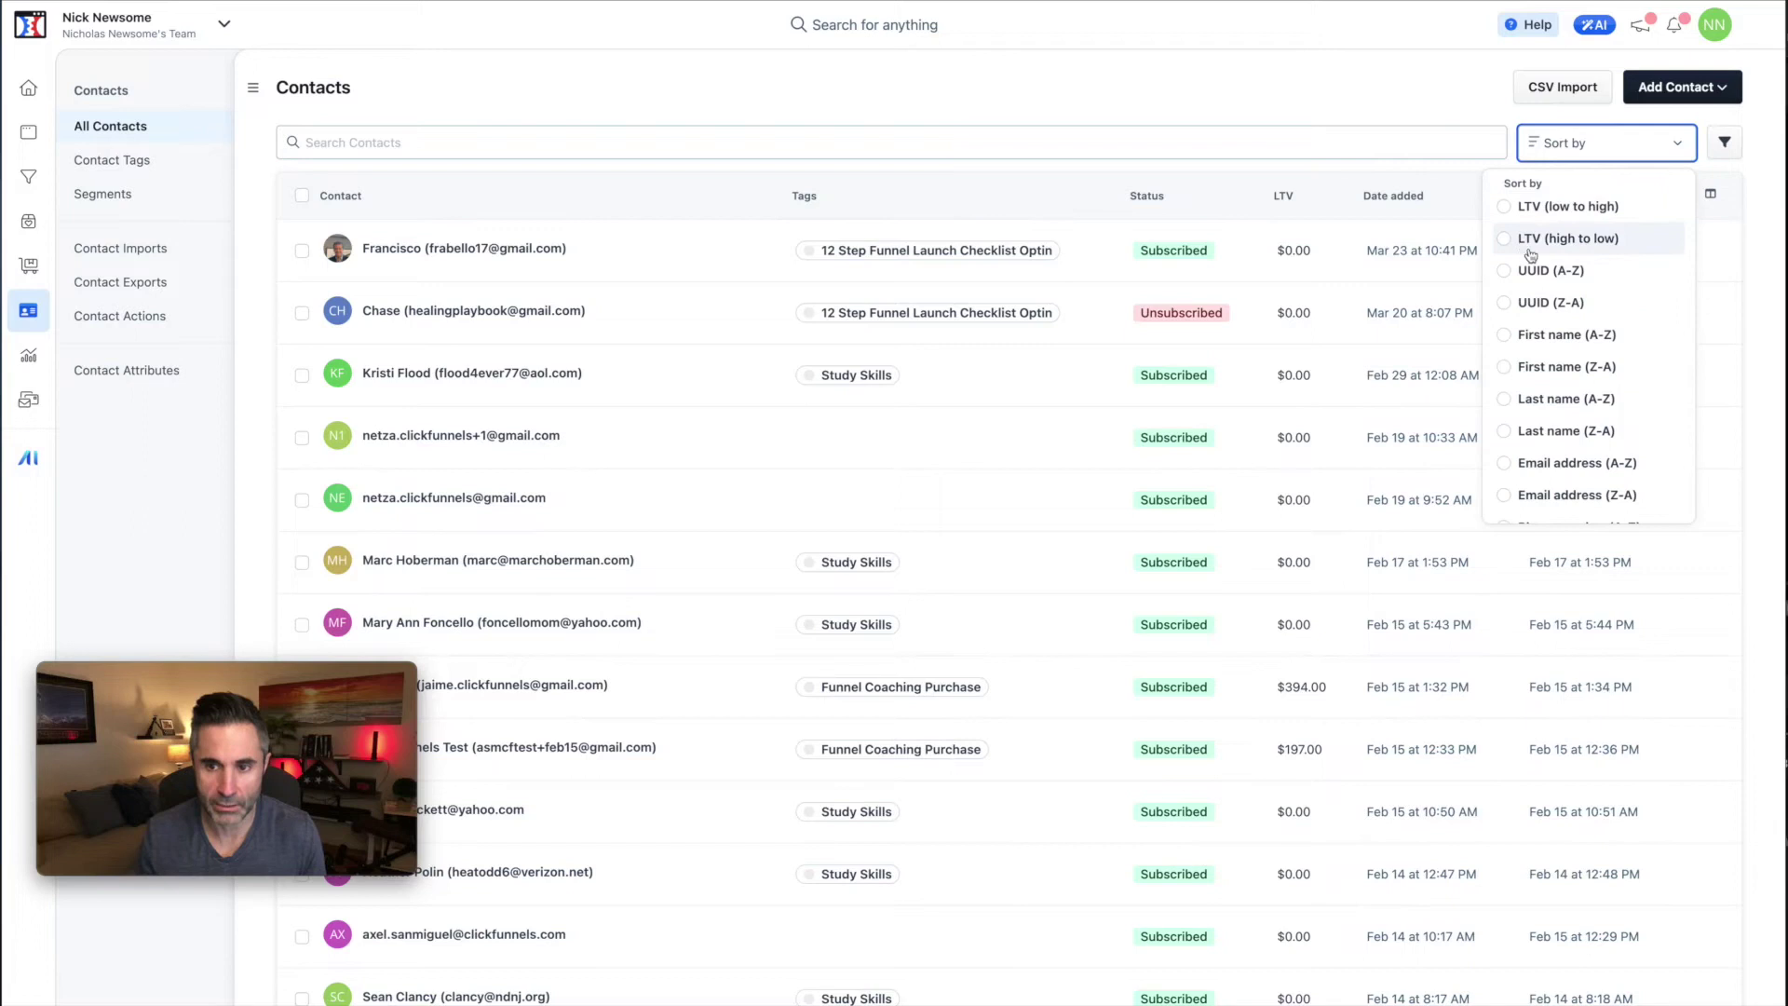
scroll(1567, 434, "down", 2)
scroll(1567, 434, "down", 4)
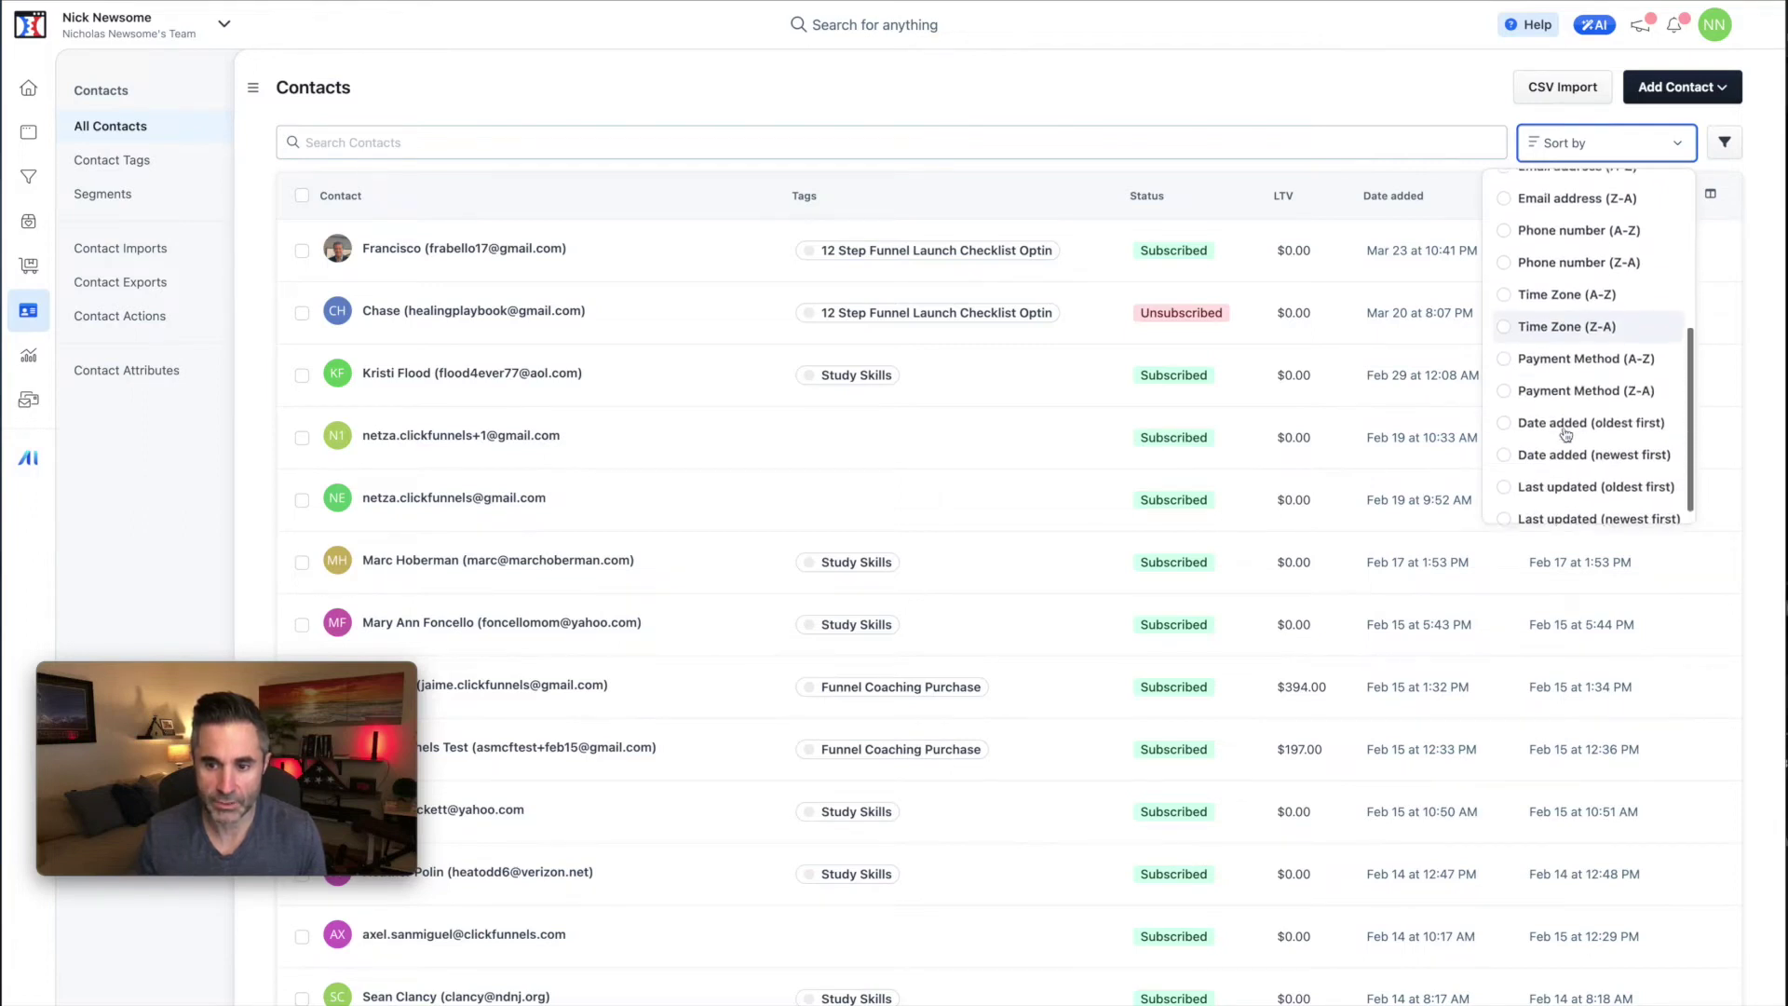
scroll(1583, 488, "up", 6)
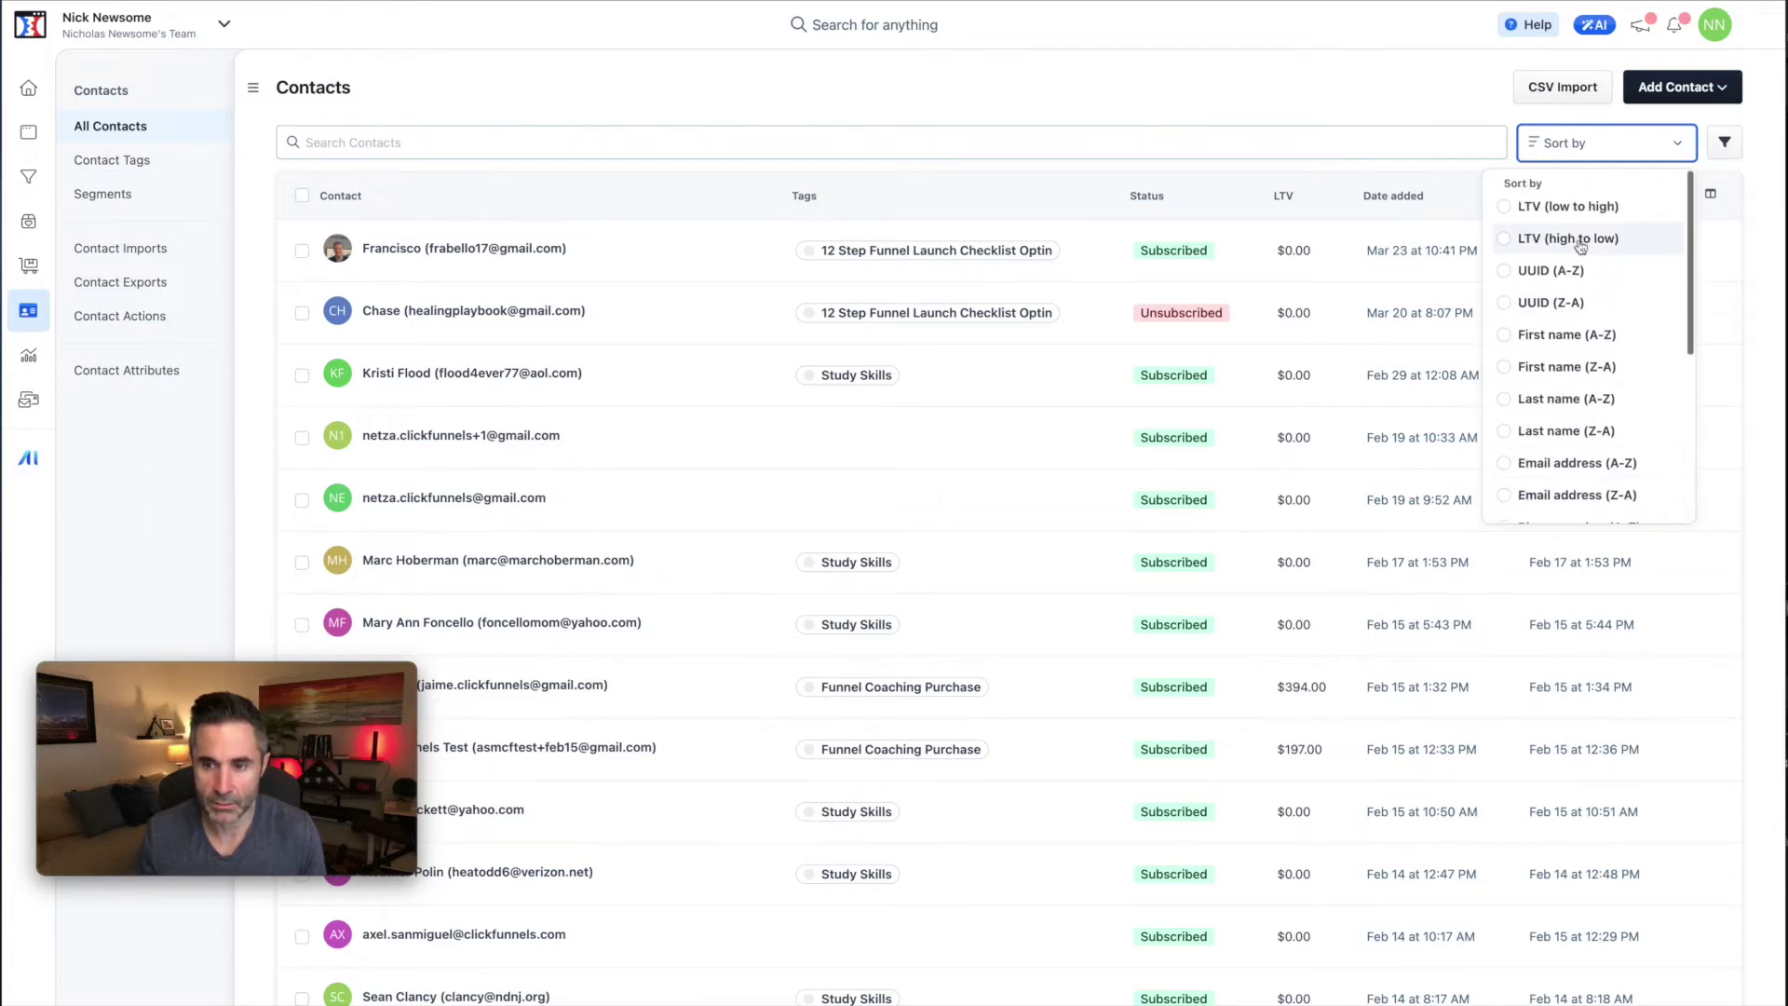
left_click(472, 140)
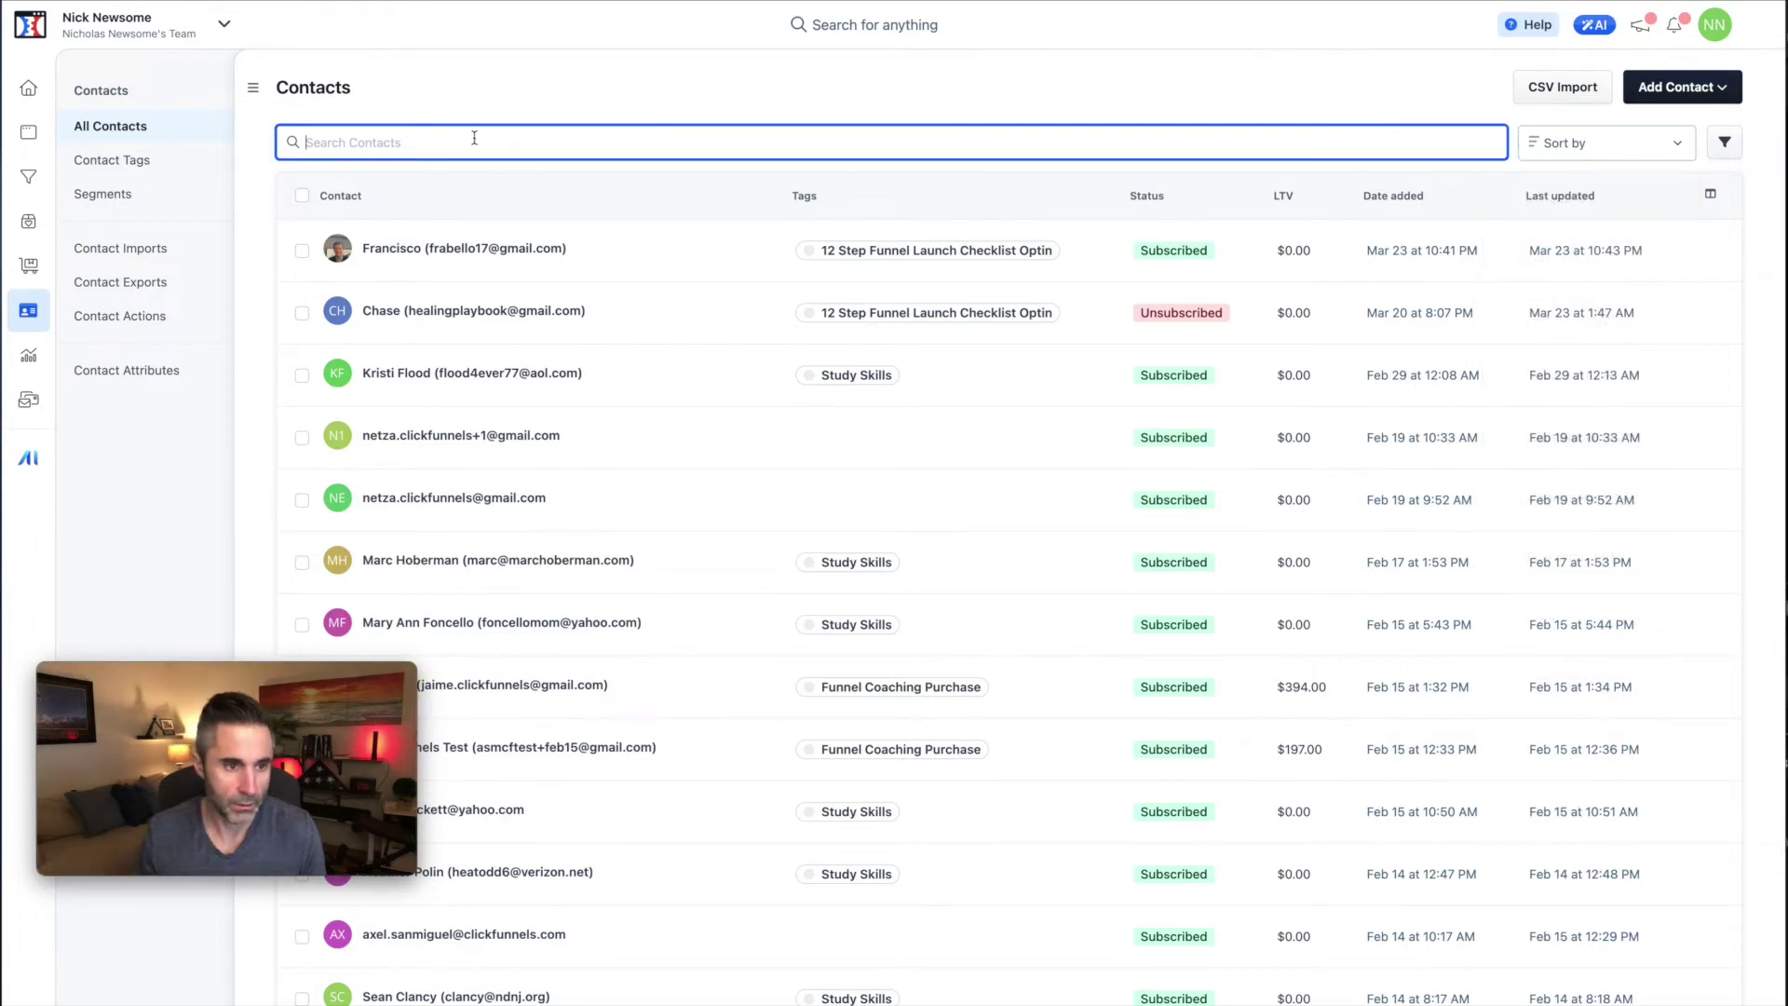
View the Contact Tags, Segments, Contact Actions and Contact Attributes pages of the contacts section.
left_click(147, 164)
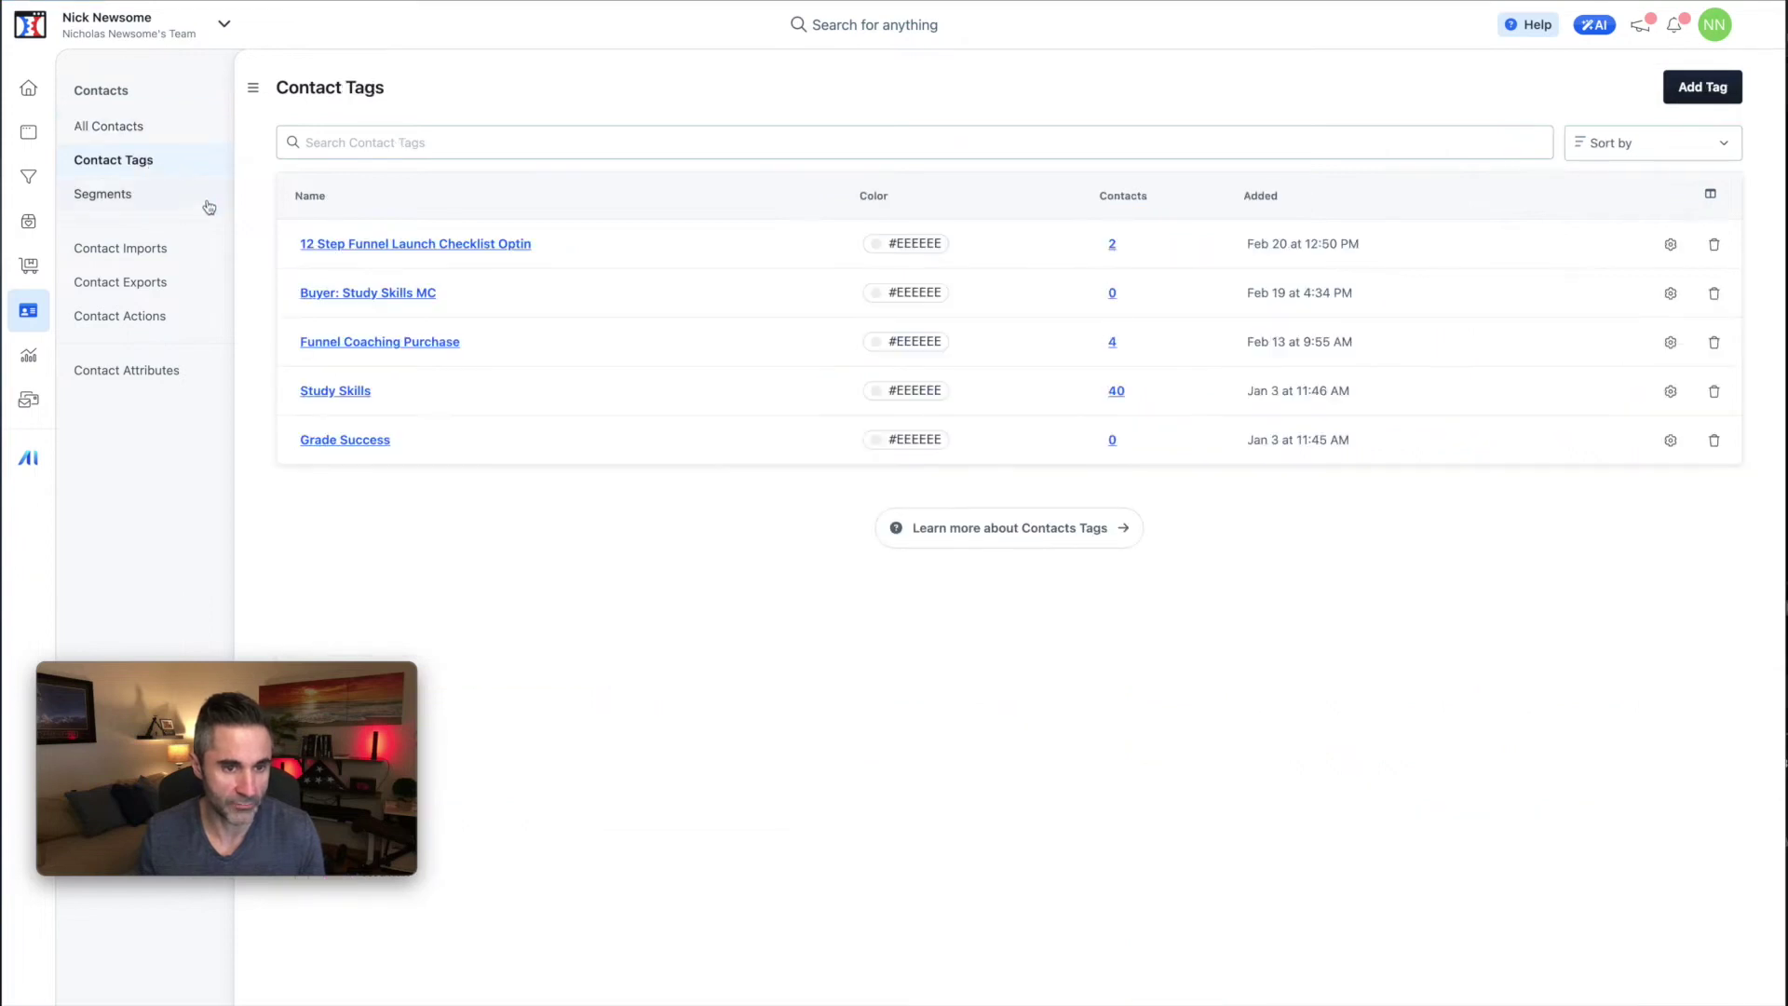
left_click(113, 198)
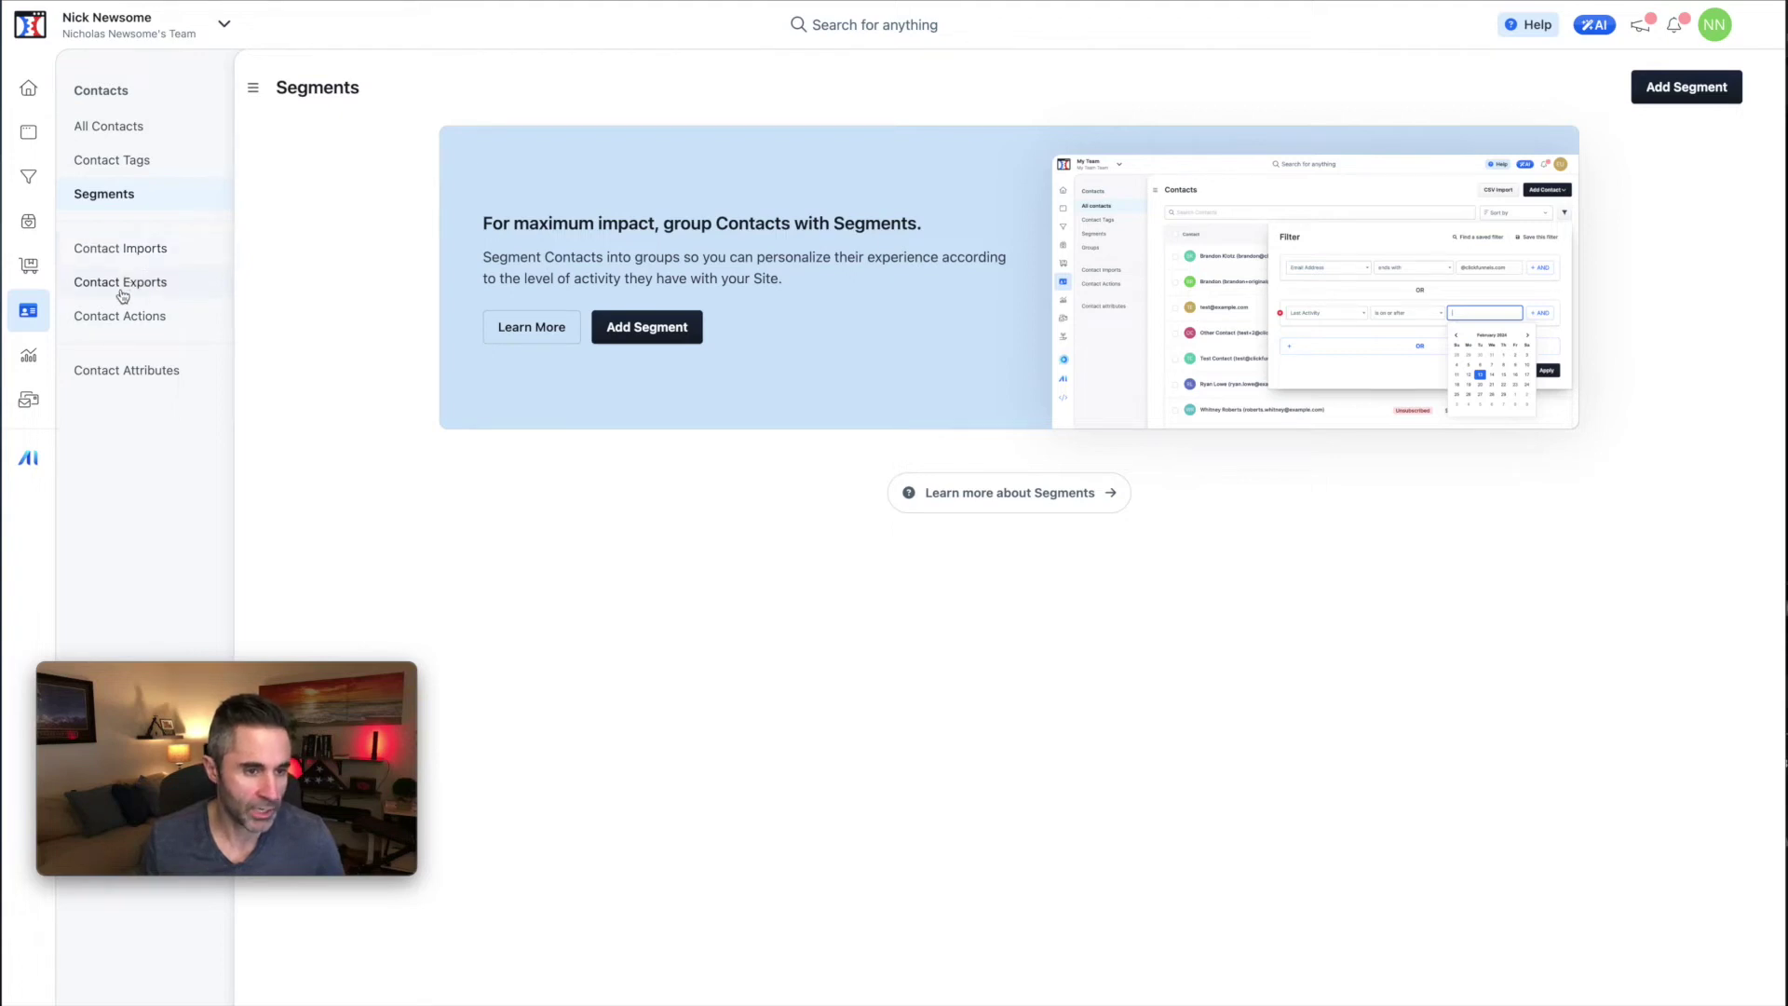
left_click(114, 323)
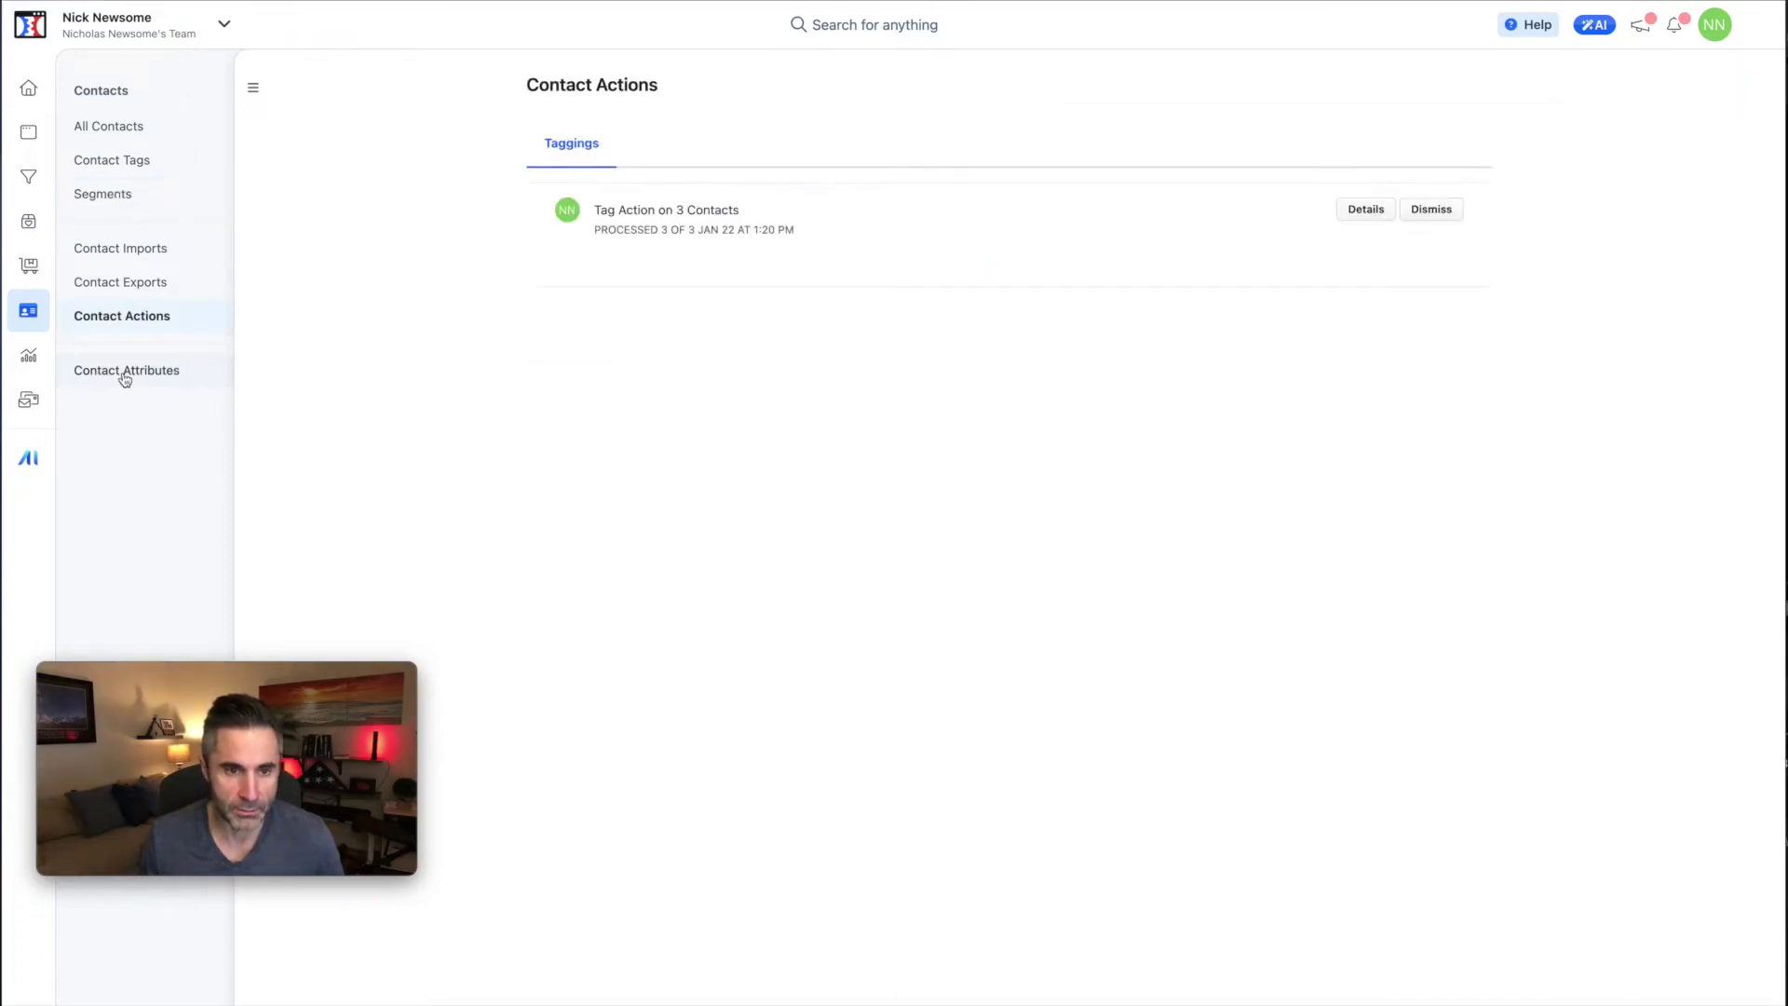
left_click(125, 372)
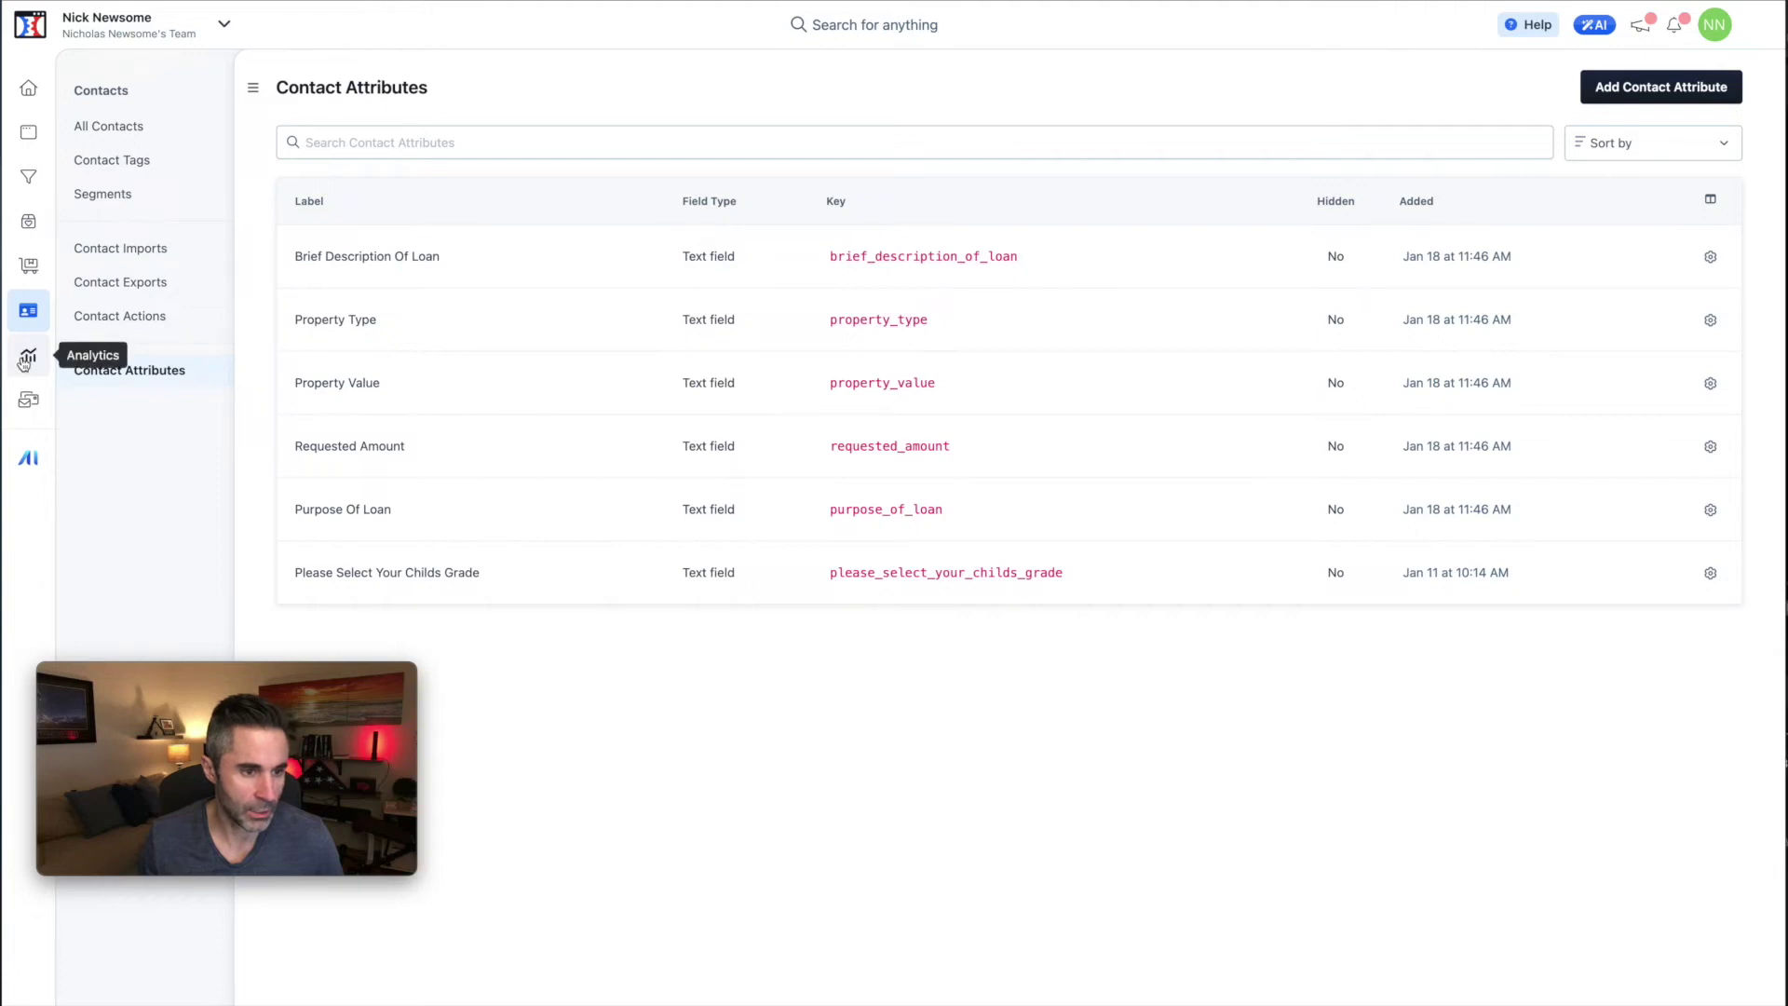
Browse the marketing section's list of all workflows.
left_click(29, 411)
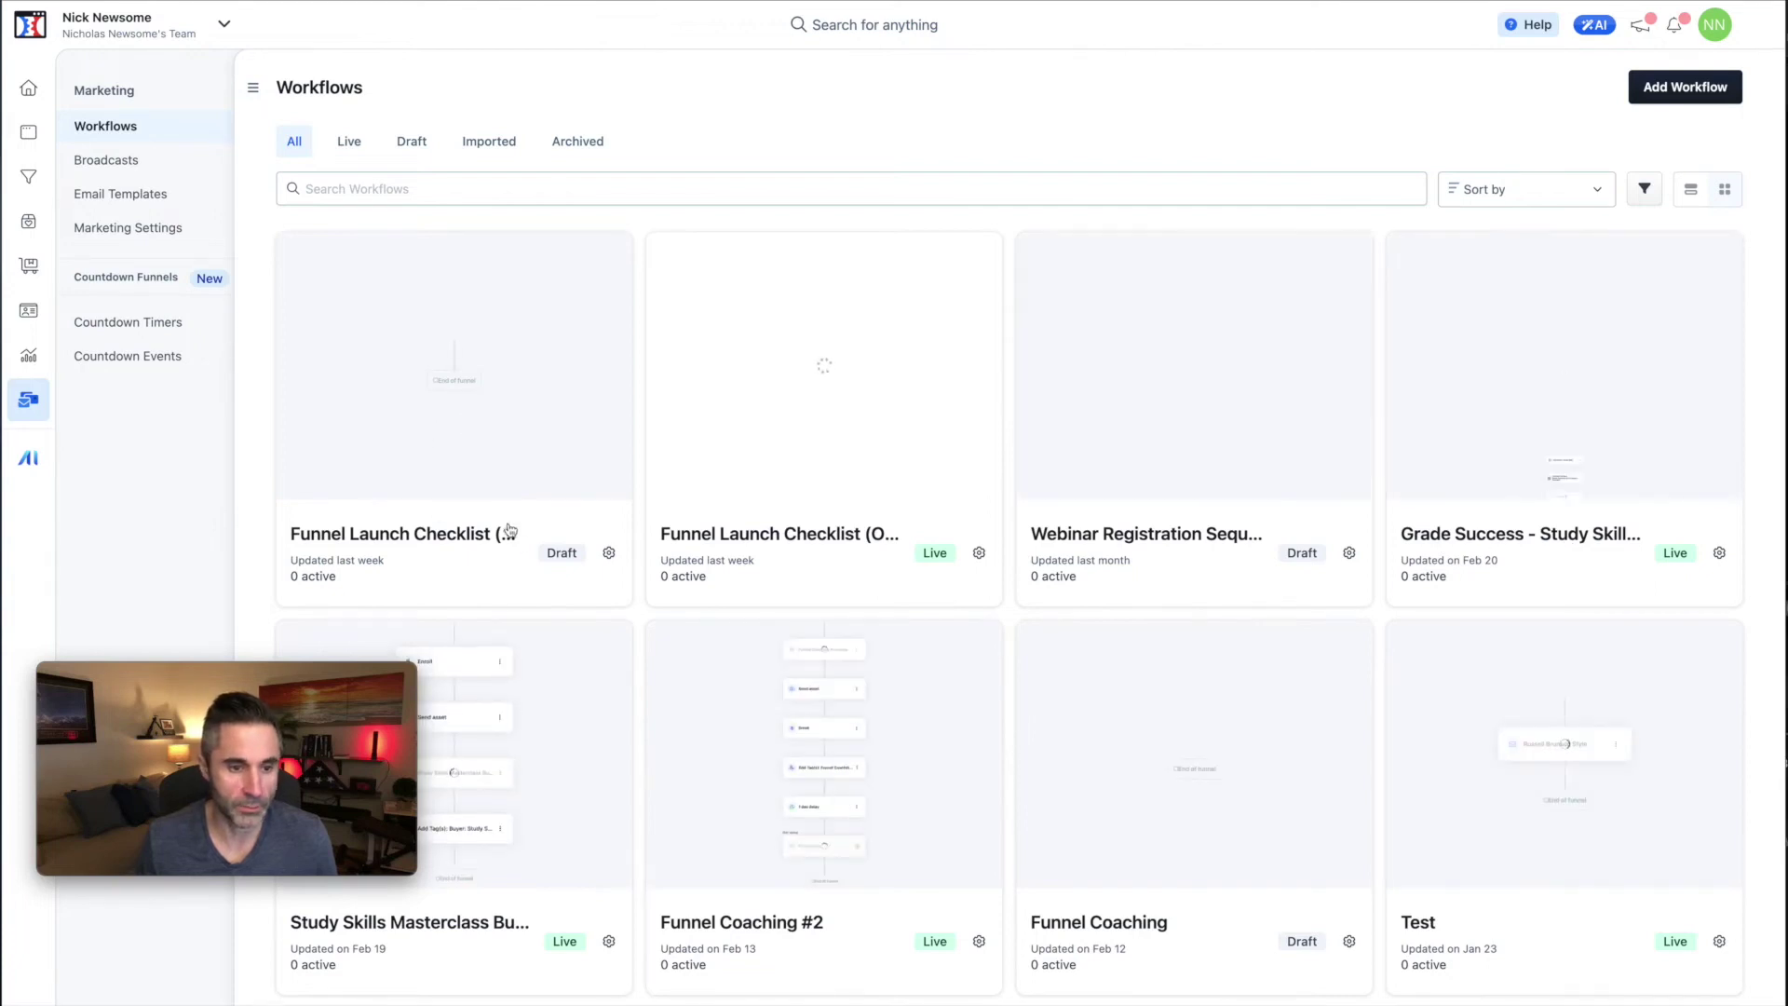
scroll(522, 534, "down", 3)
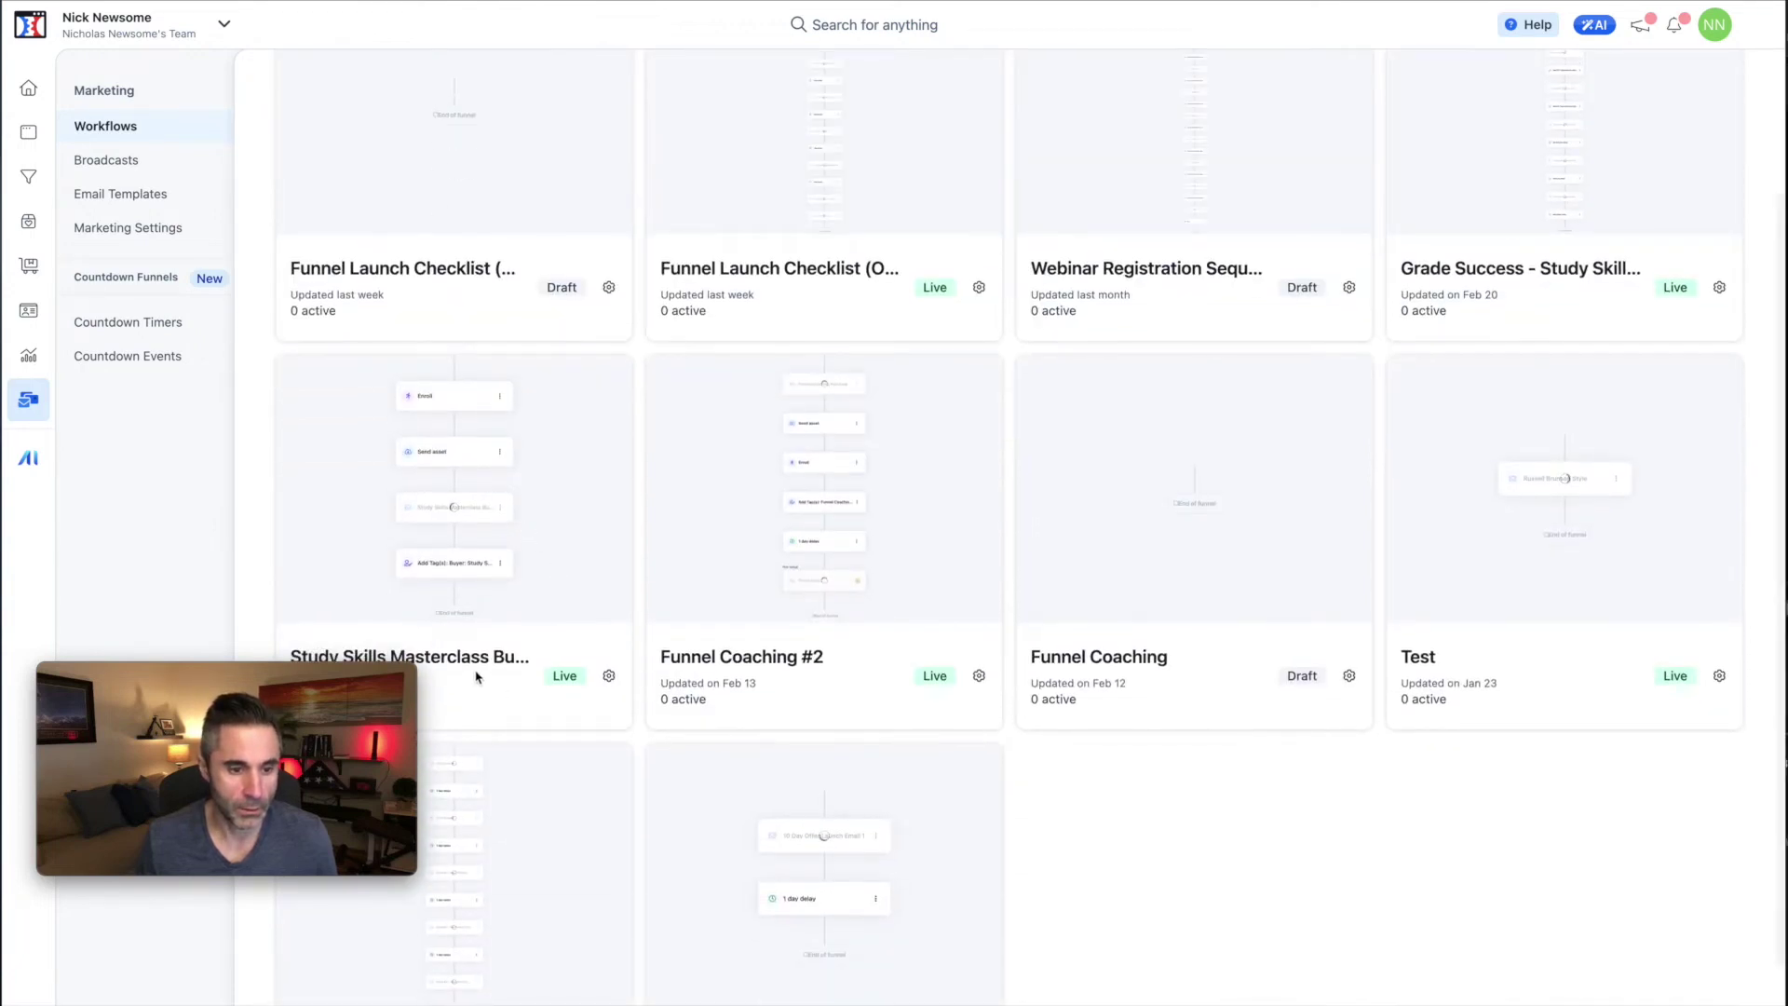
Open the live Funnel Launch Checklist (OFA) workflow and view its trigger settings without changing them.
scroll(559, 670, "up", 3)
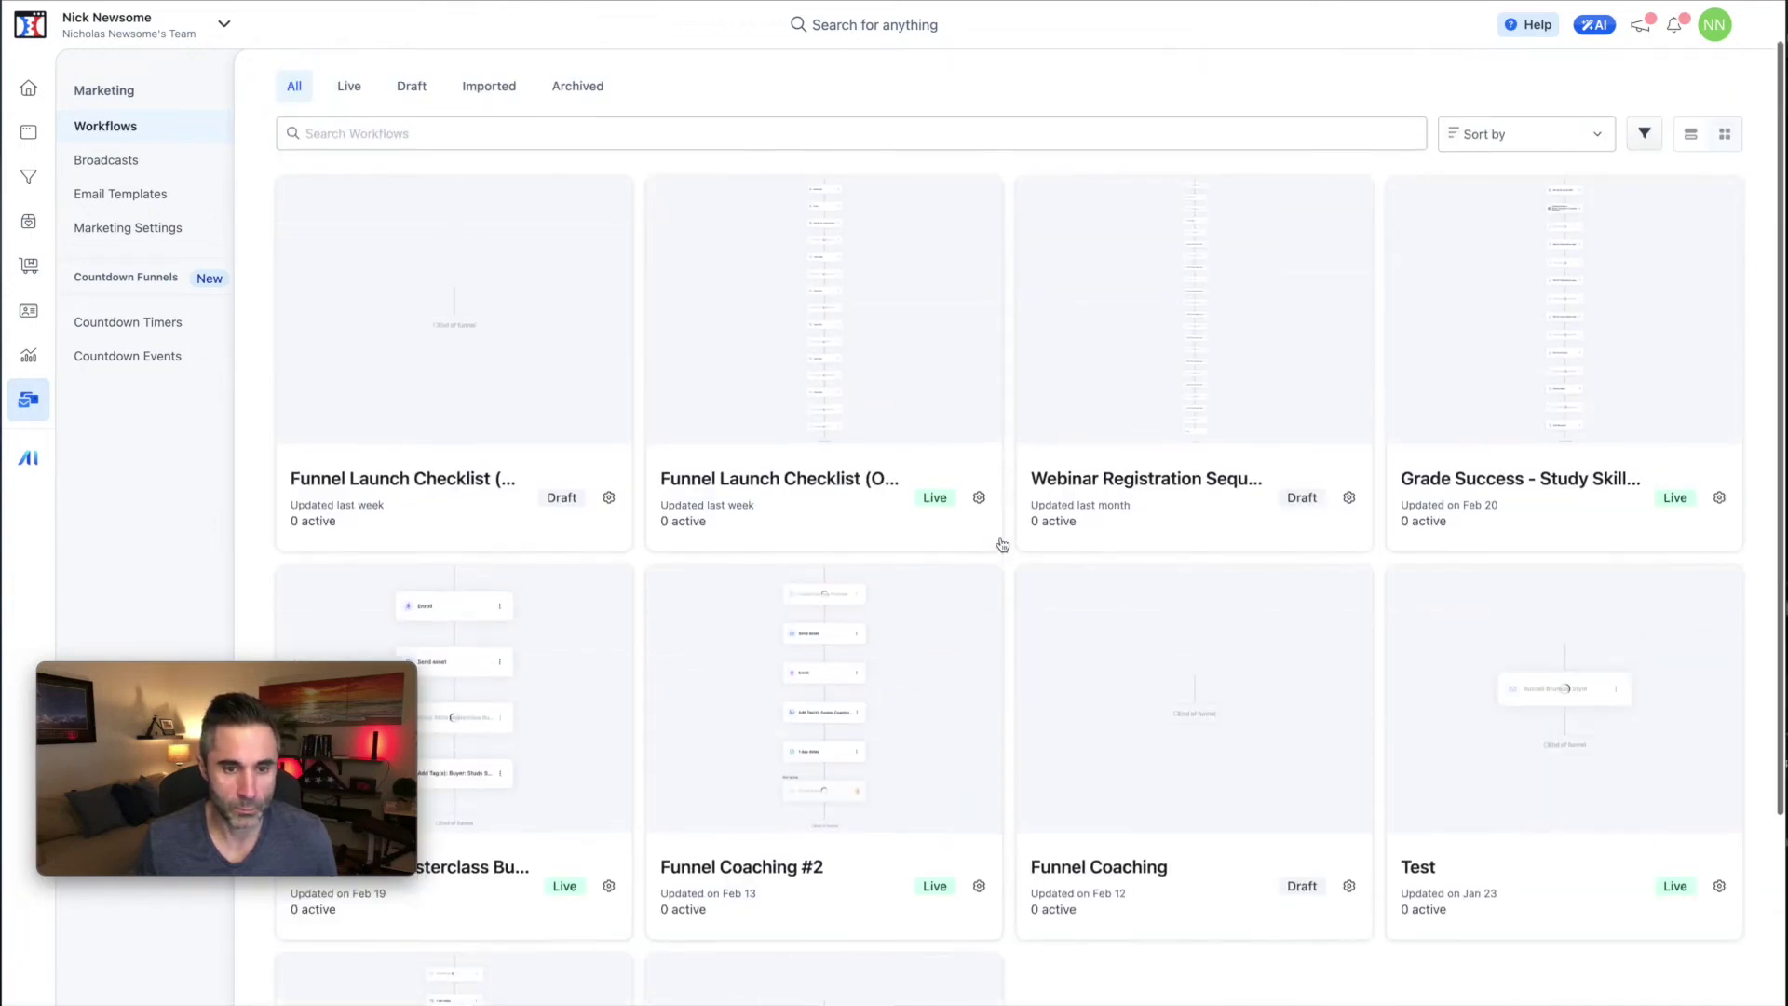
left_click(805, 532)
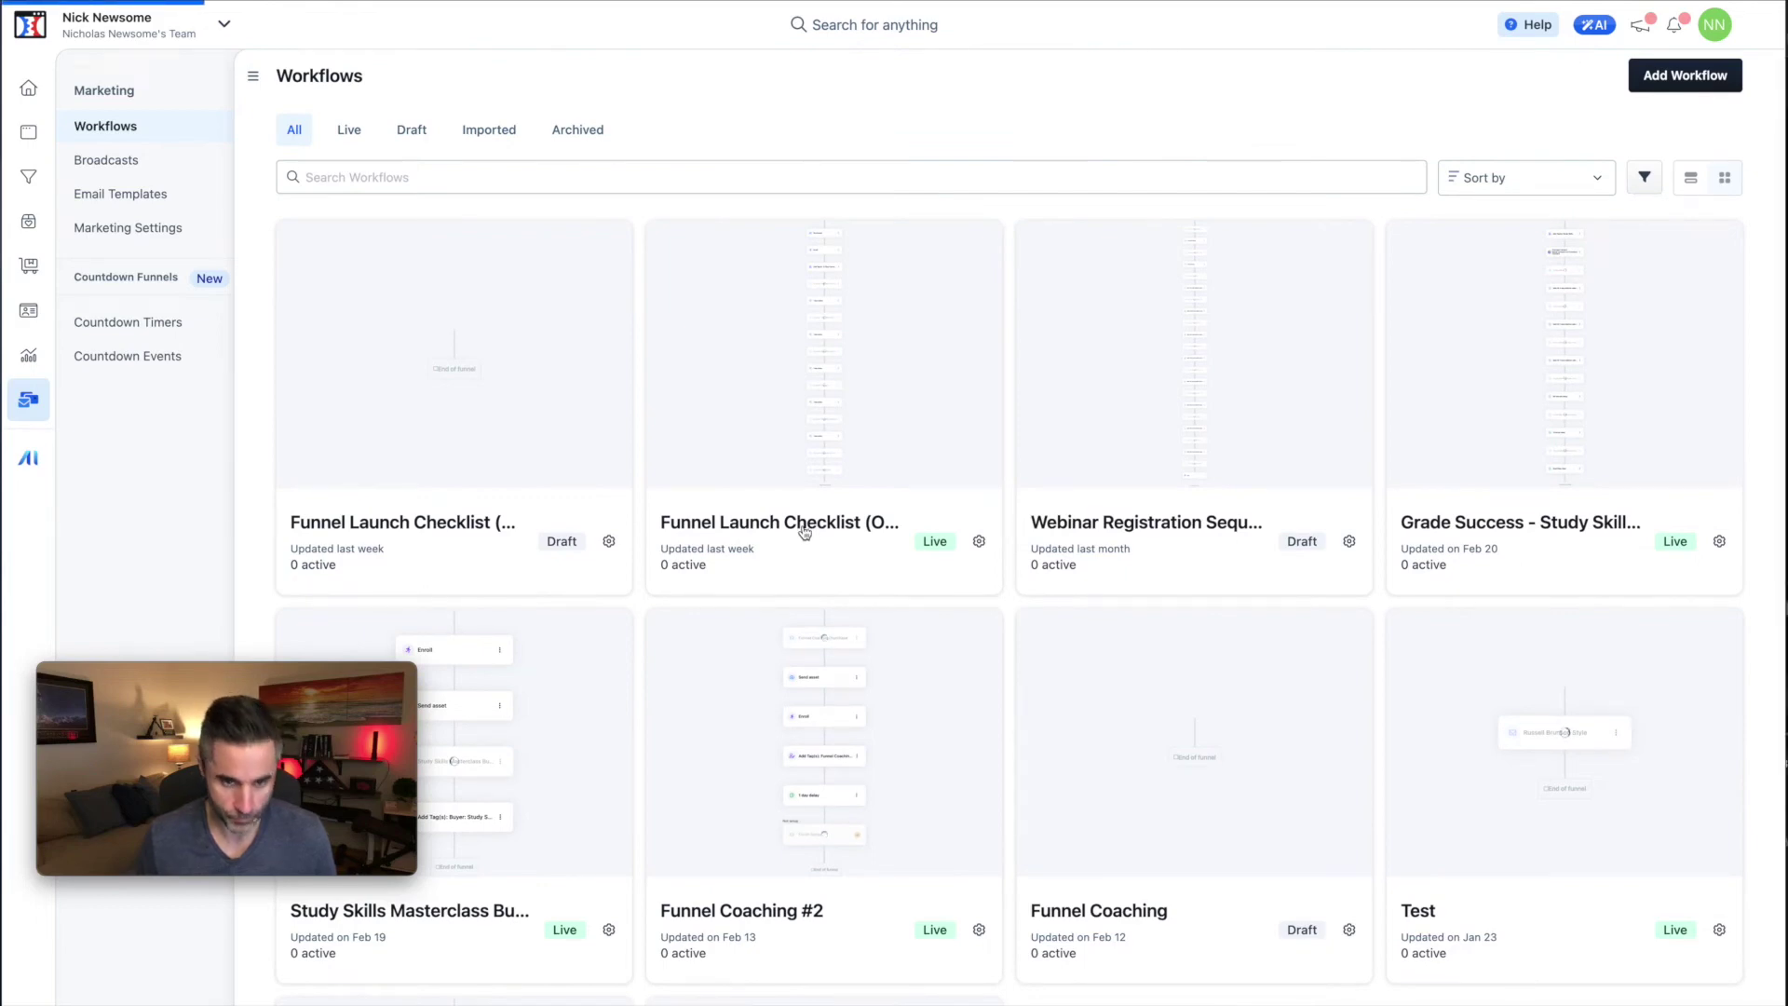
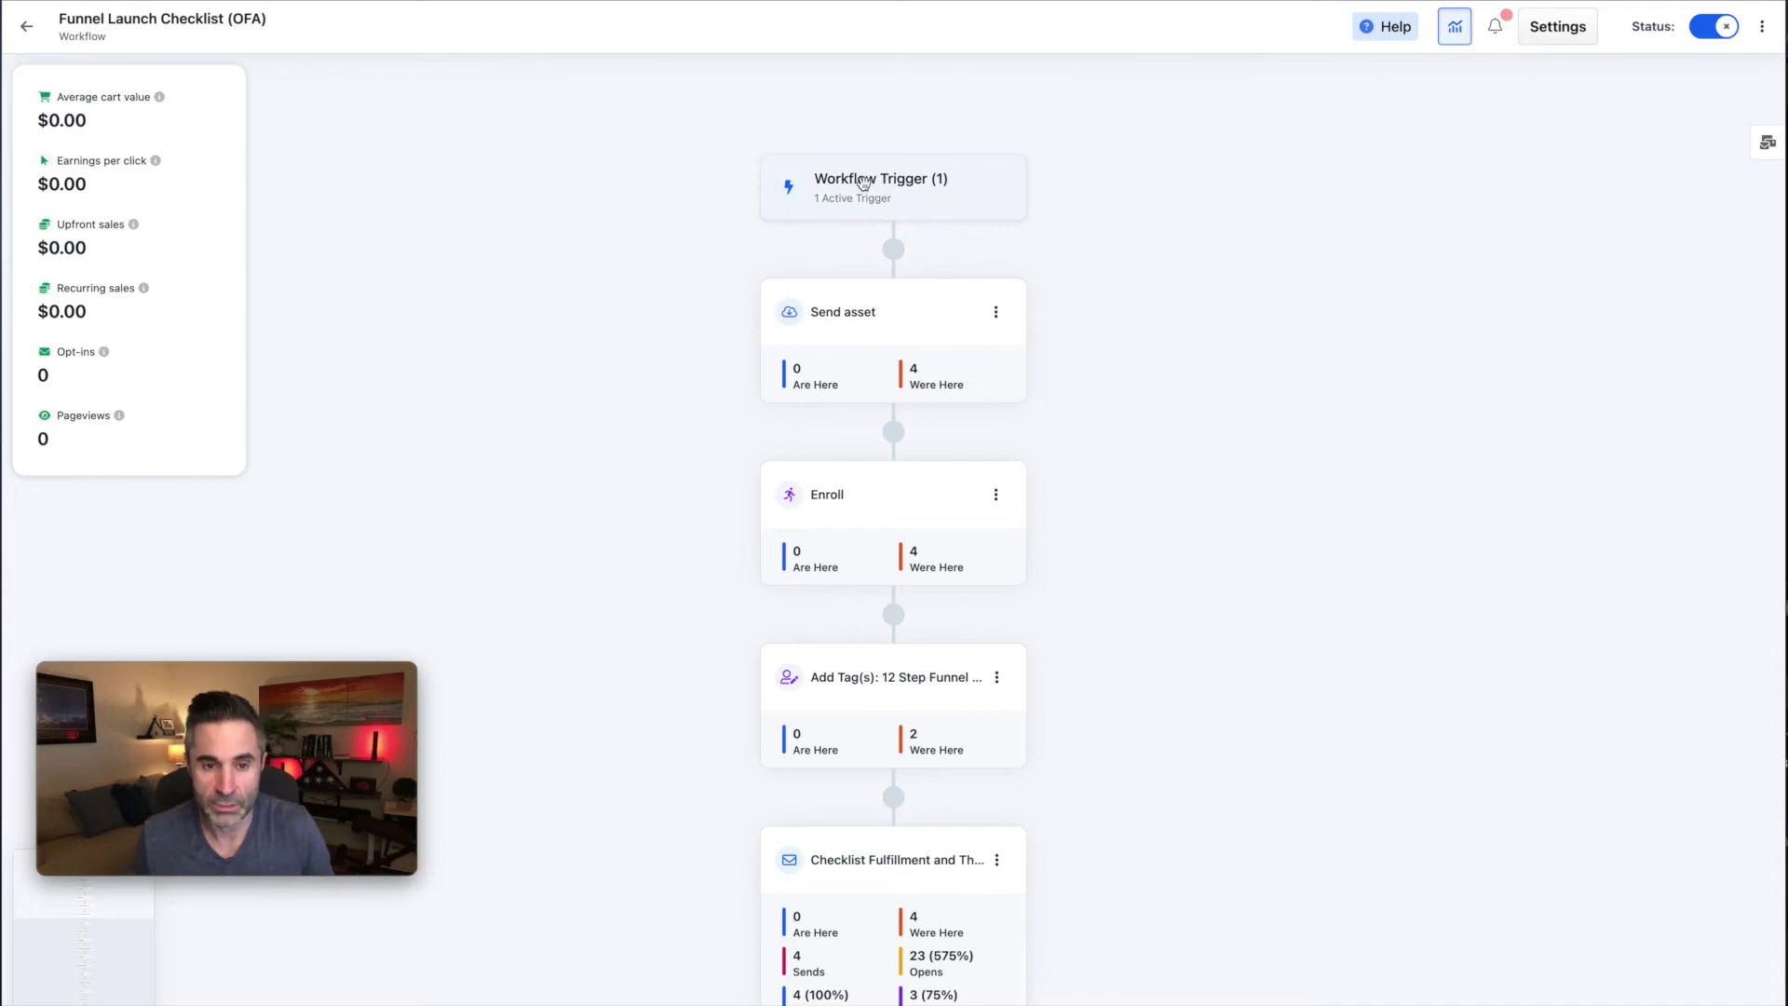
left_click(900, 185)
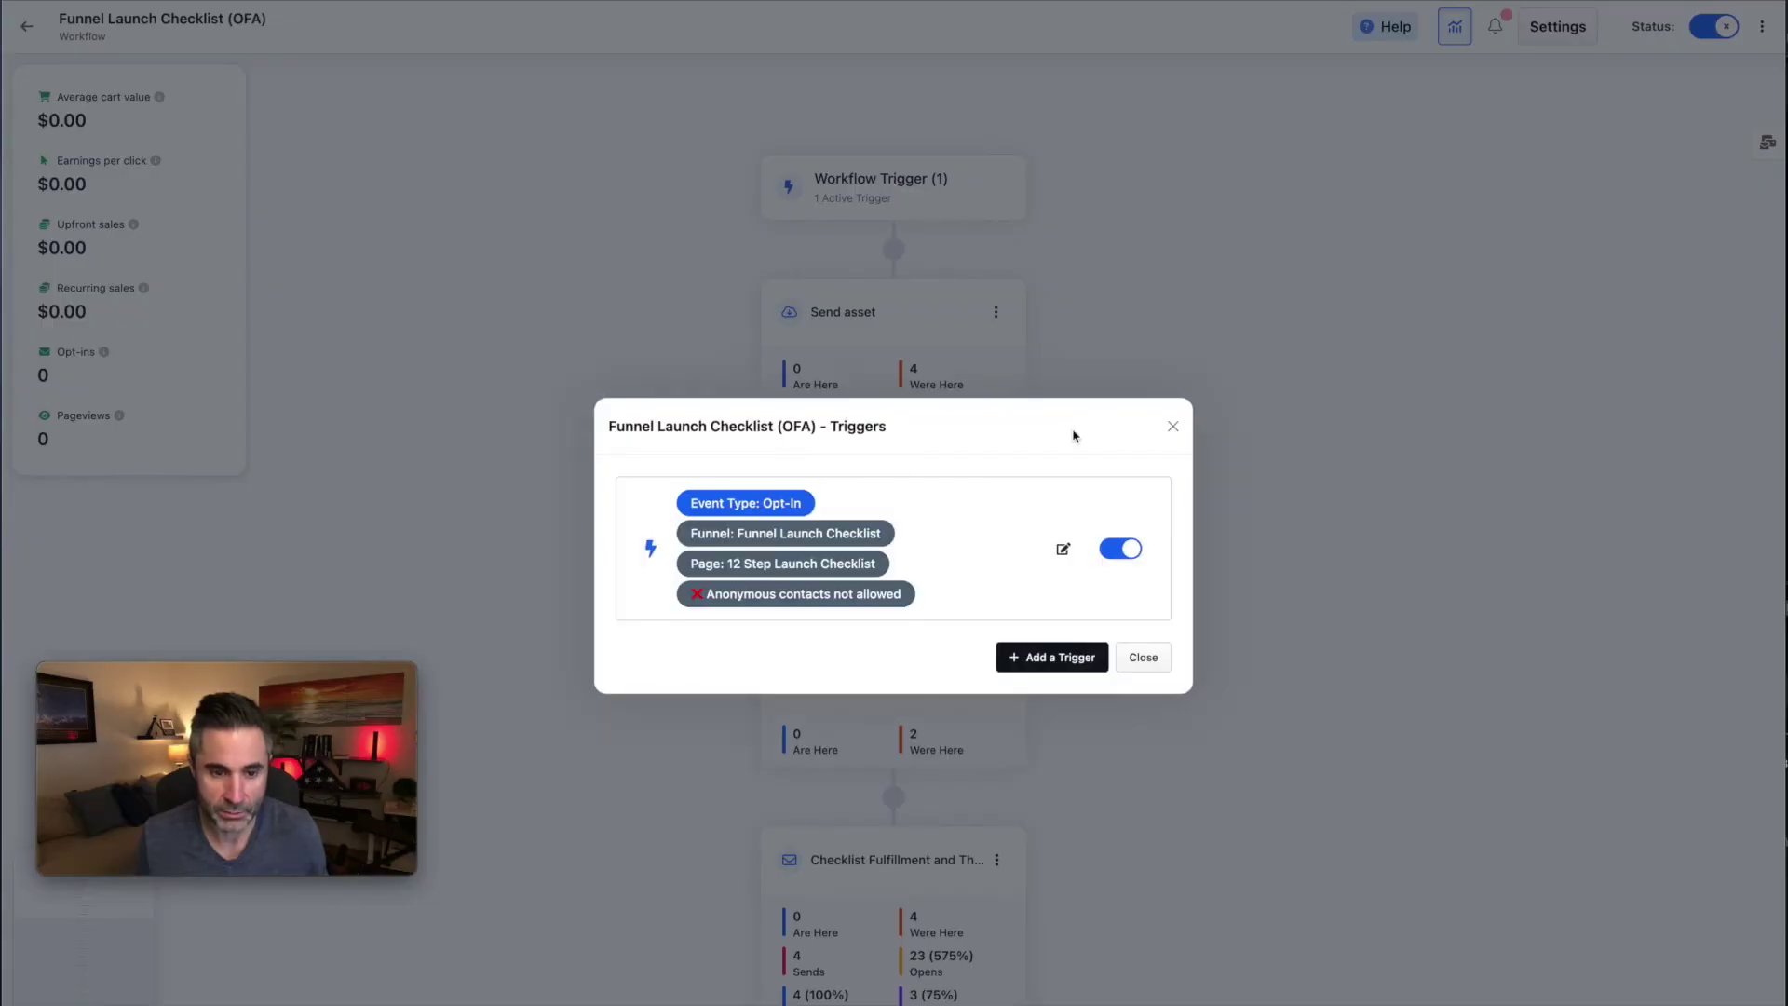
left_click(1173, 426)
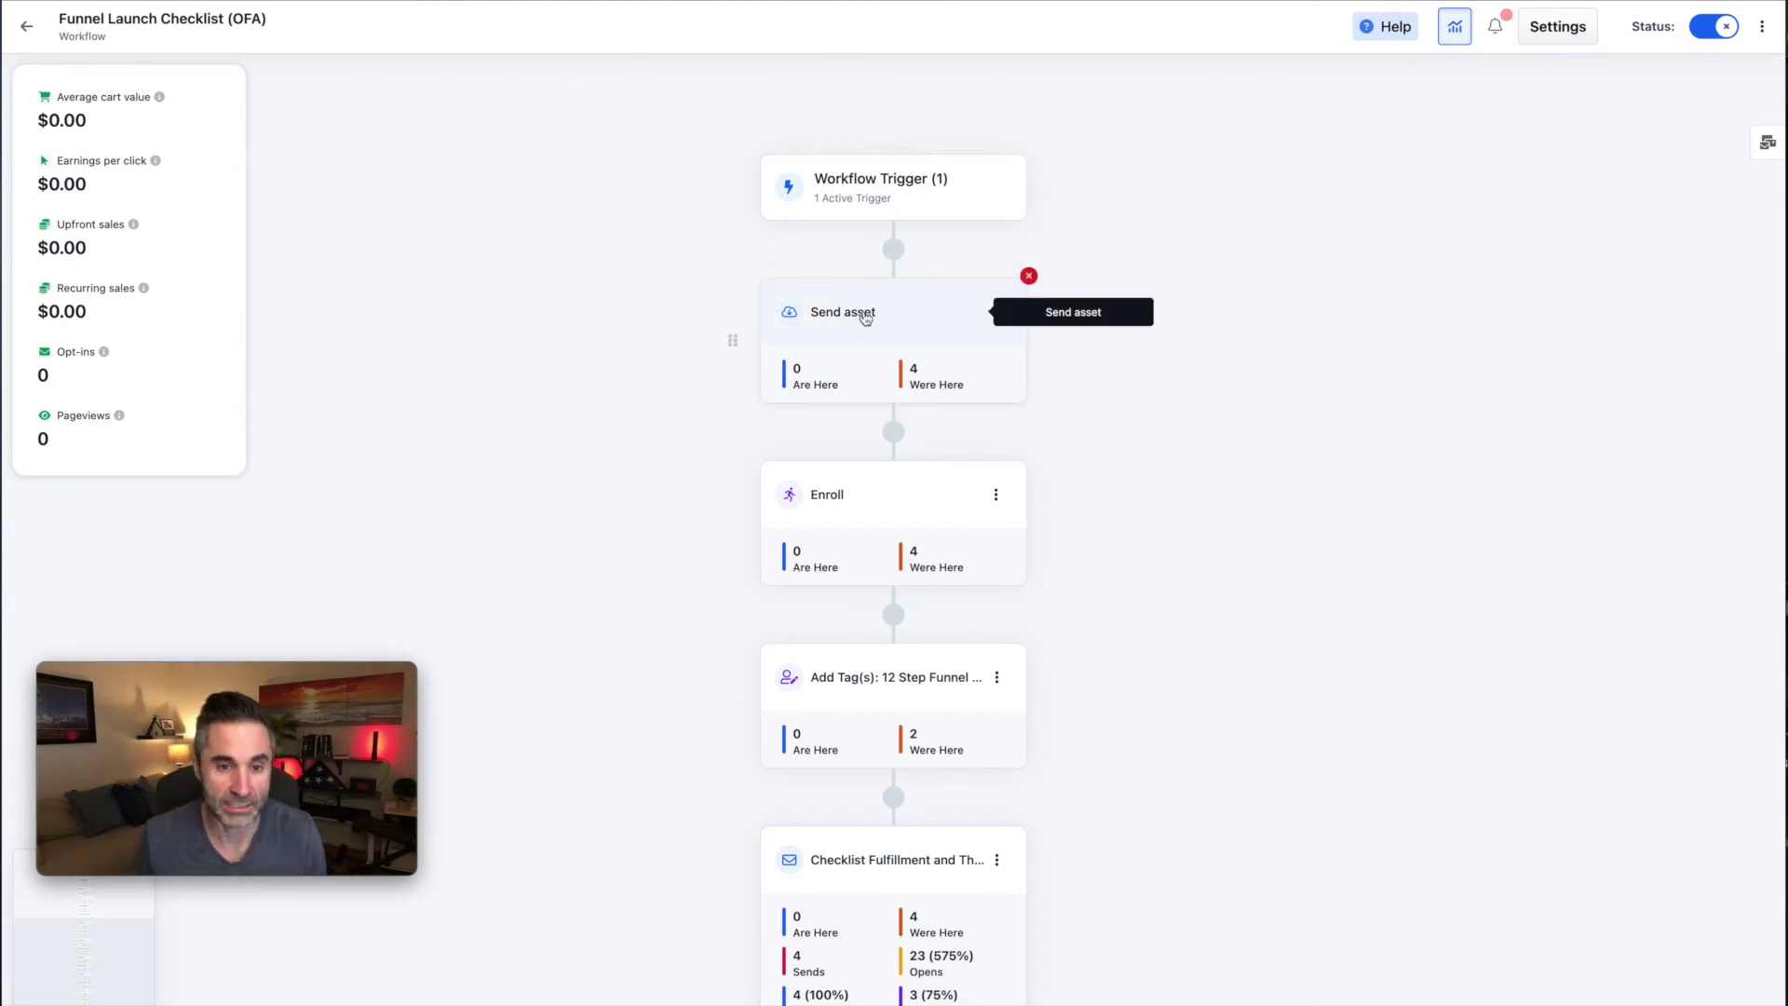
View the settings of the workflow's Send asset and Enroll steps, closing each without changes.
left_click(998, 312)
left_click(848, 313)
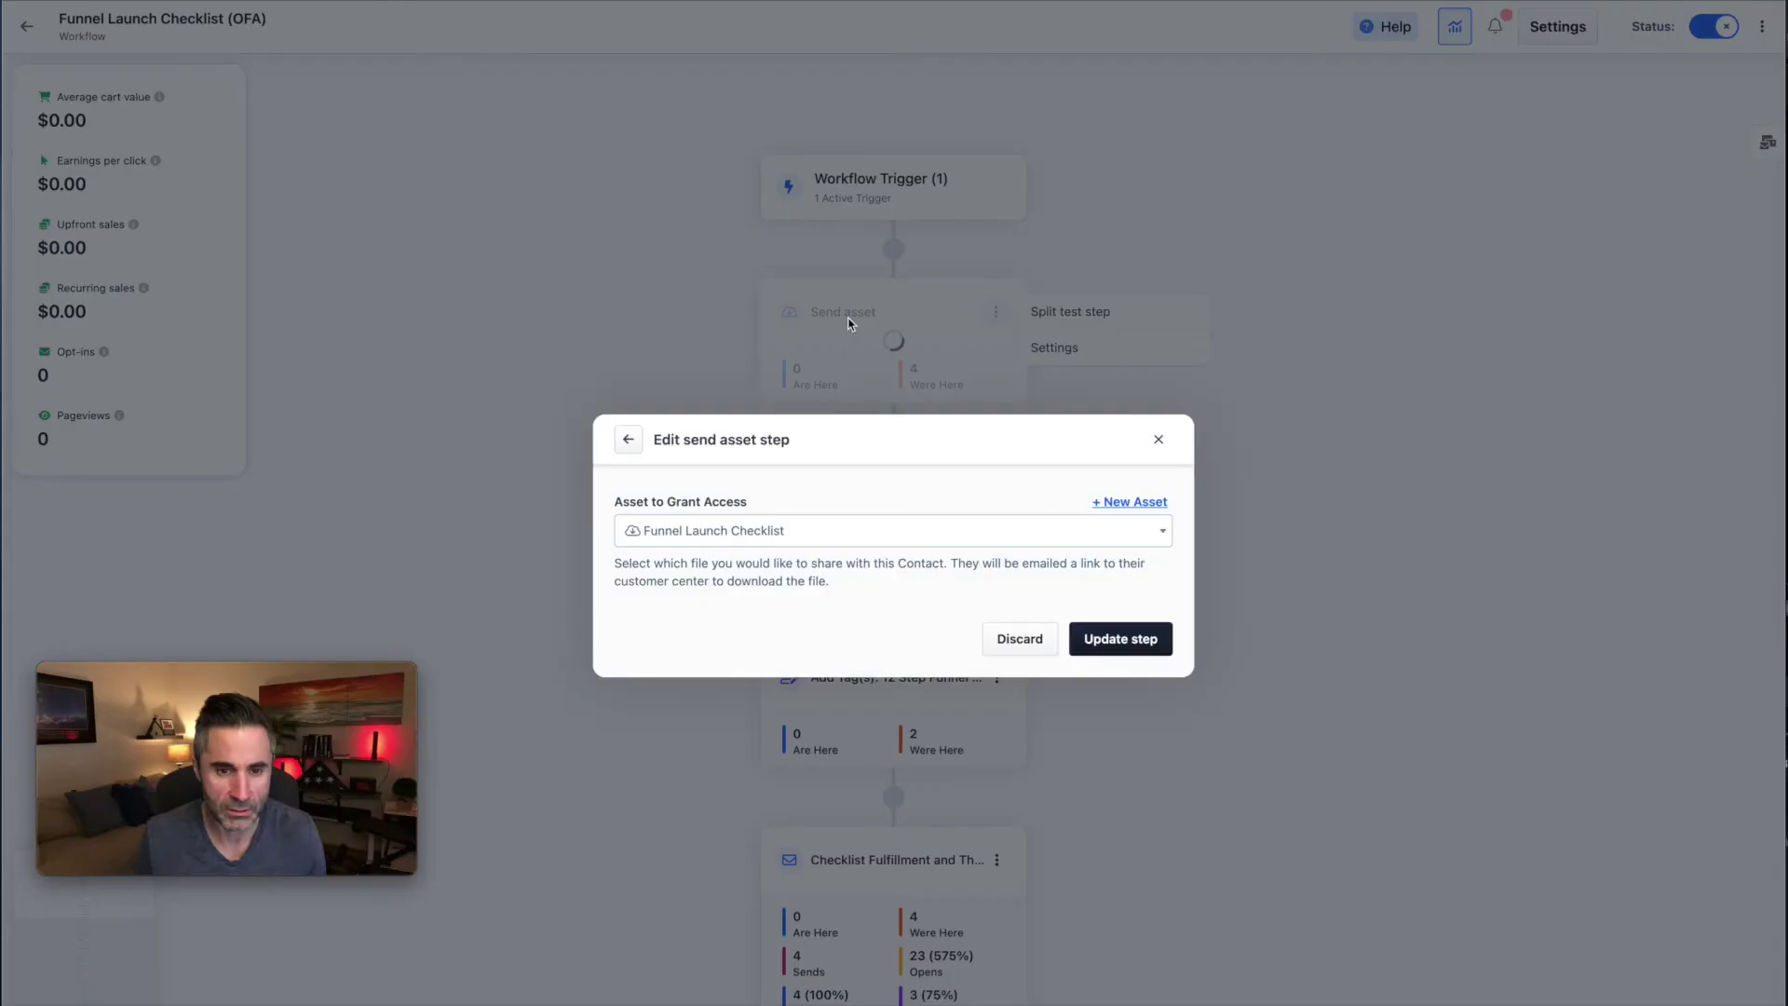
left_click(1158, 441)
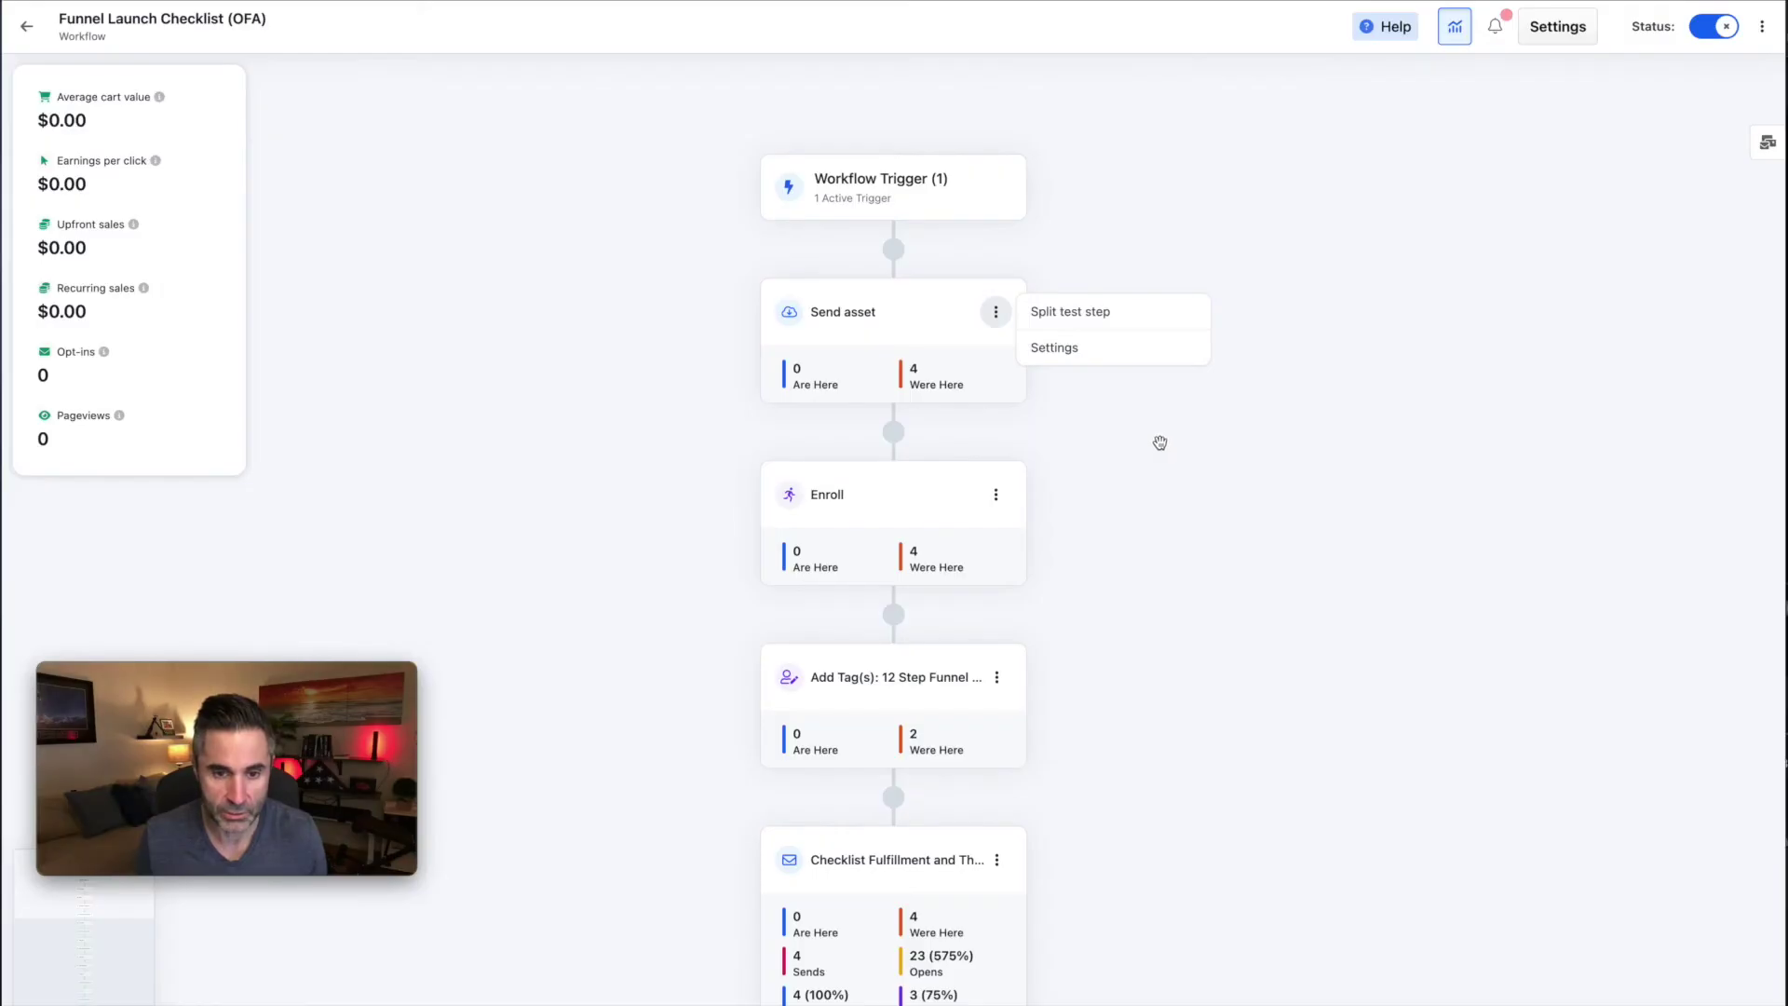
left_click(912, 490)
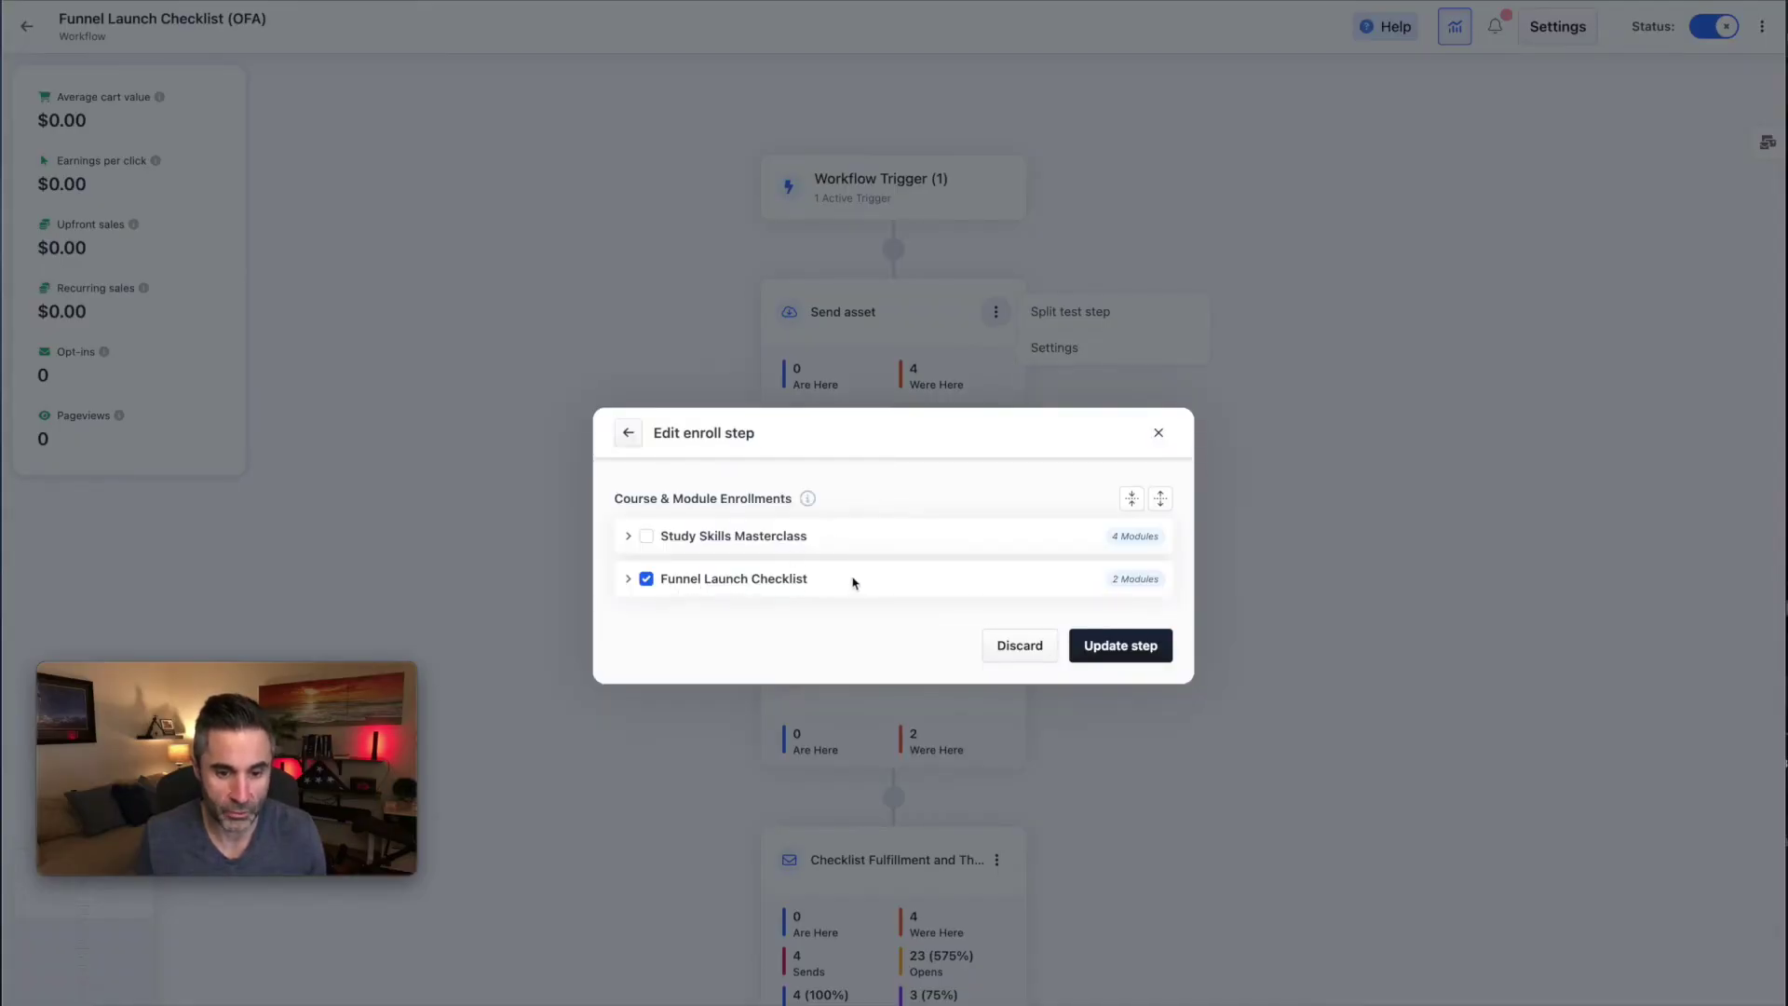
left_click(1162, 433)
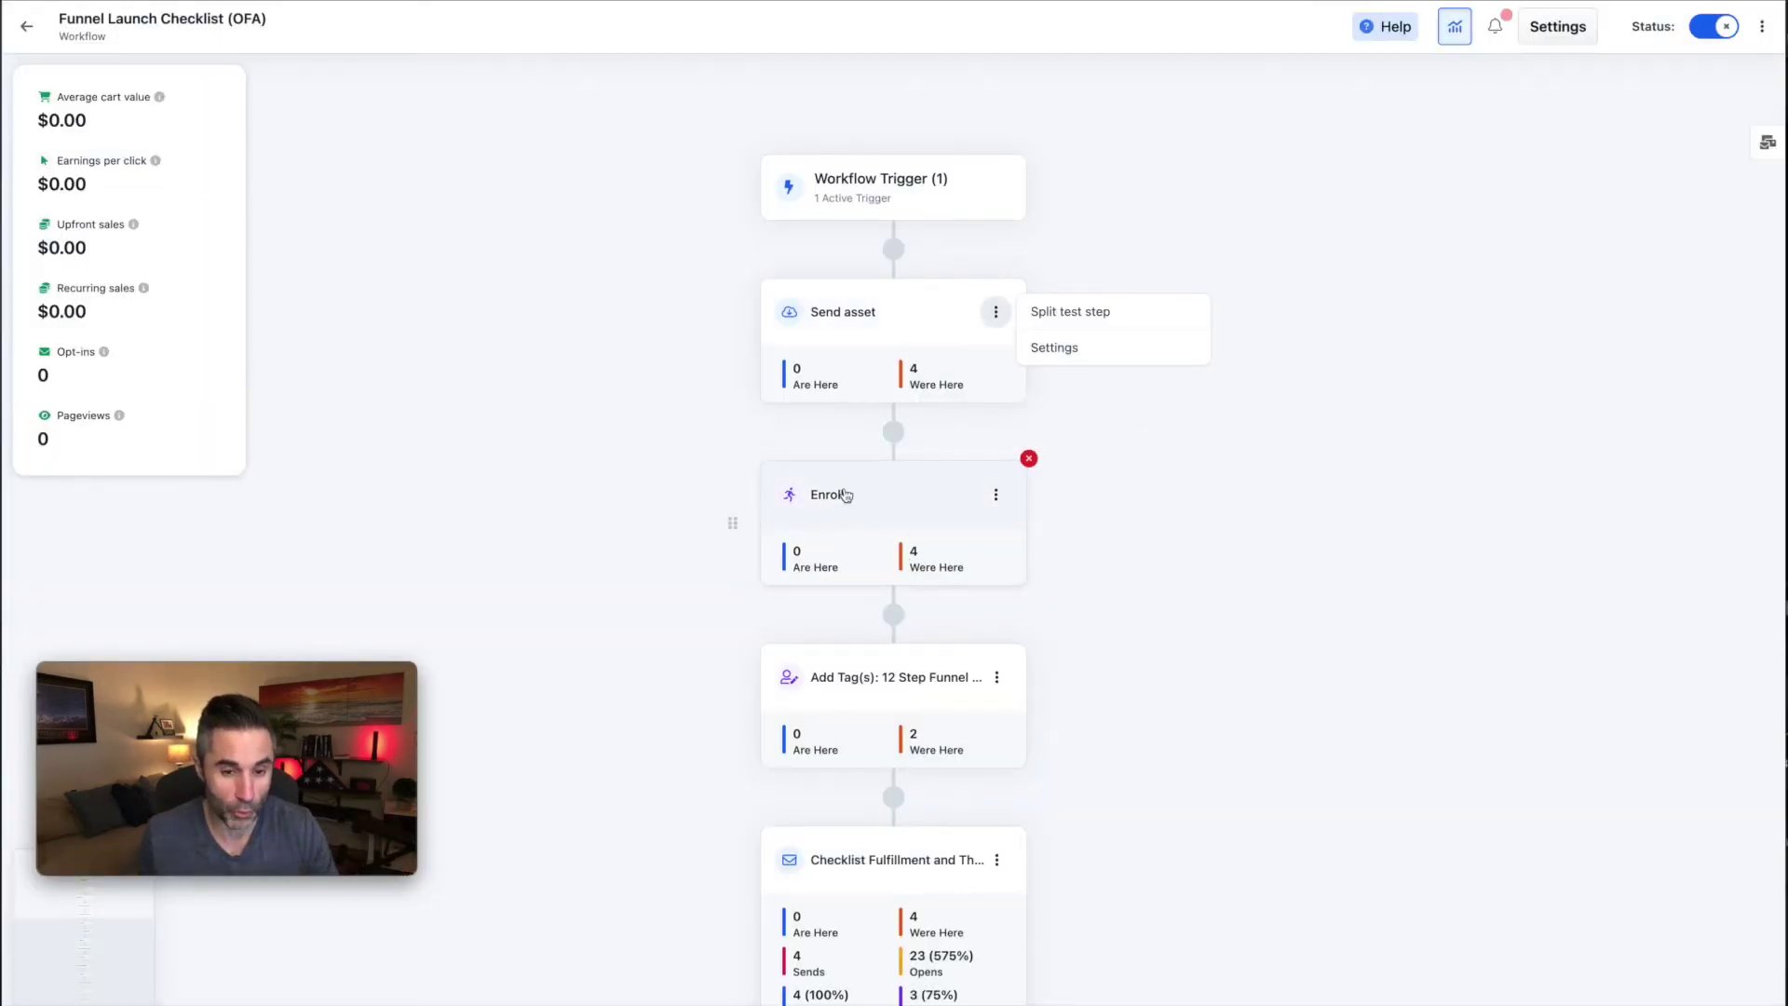
Examine the workflow's Add Tag(s) step and the email and delay steps that follow it.
scroll(857, 490, "down", 3)
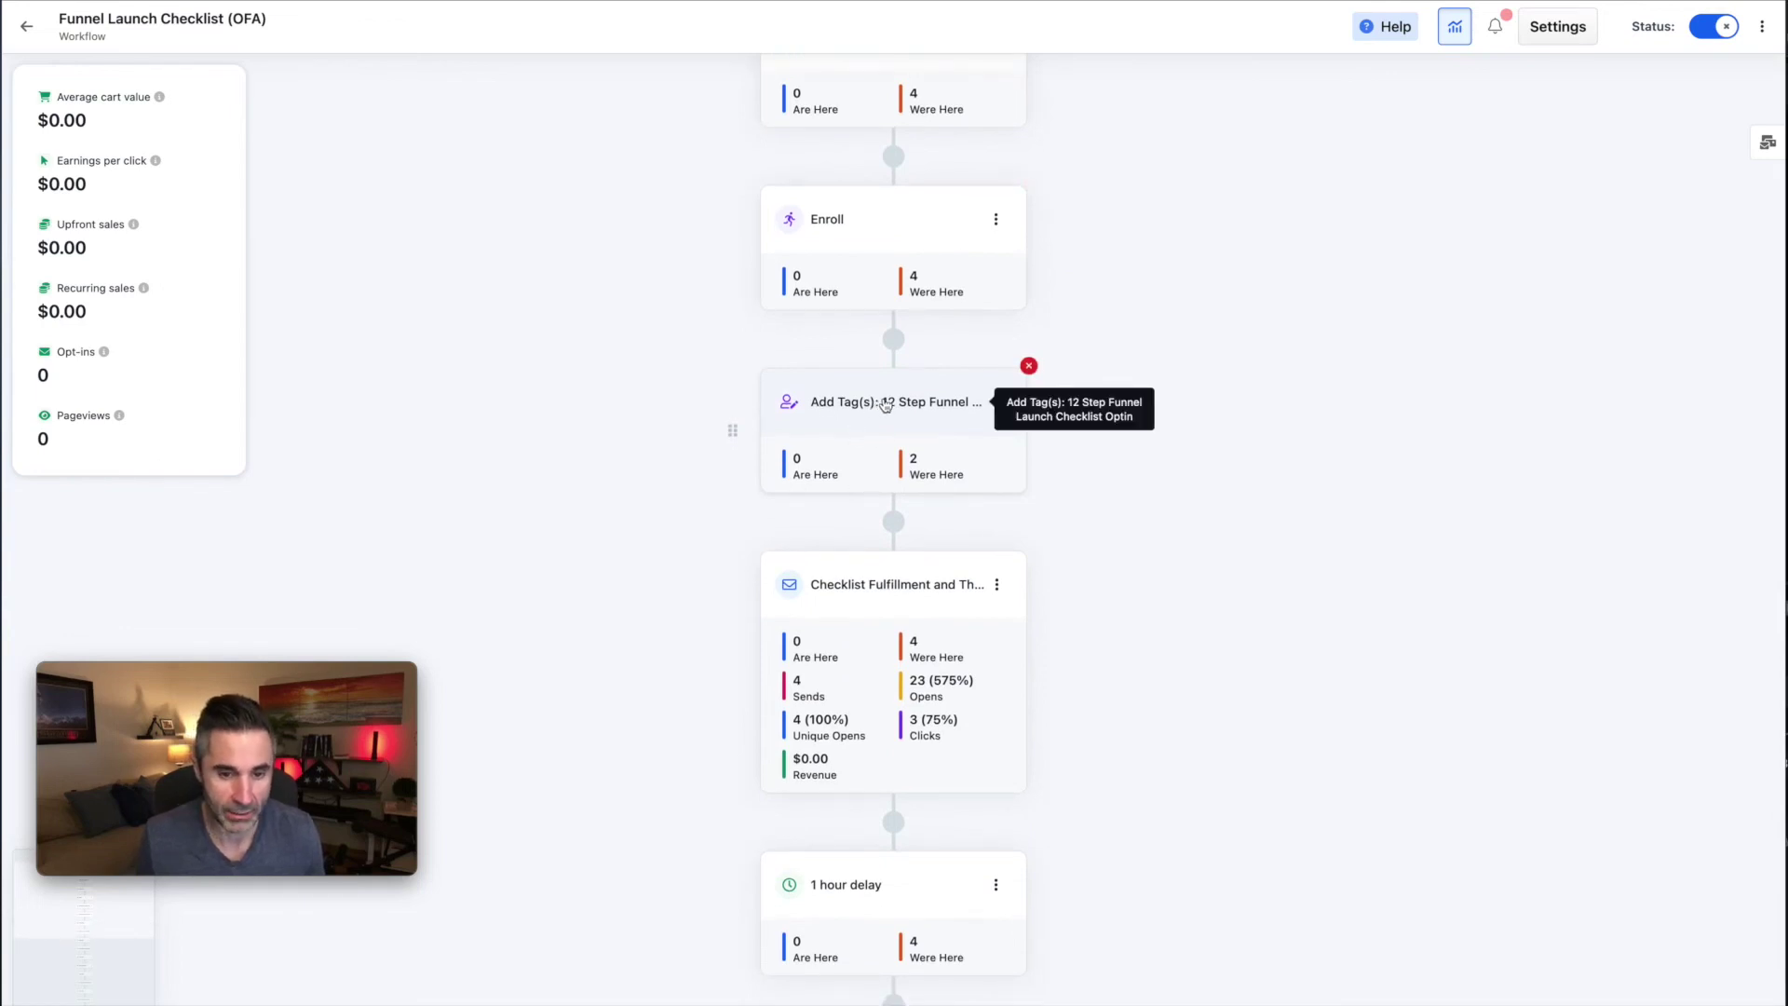
scroll(860, 404, "down", 3)
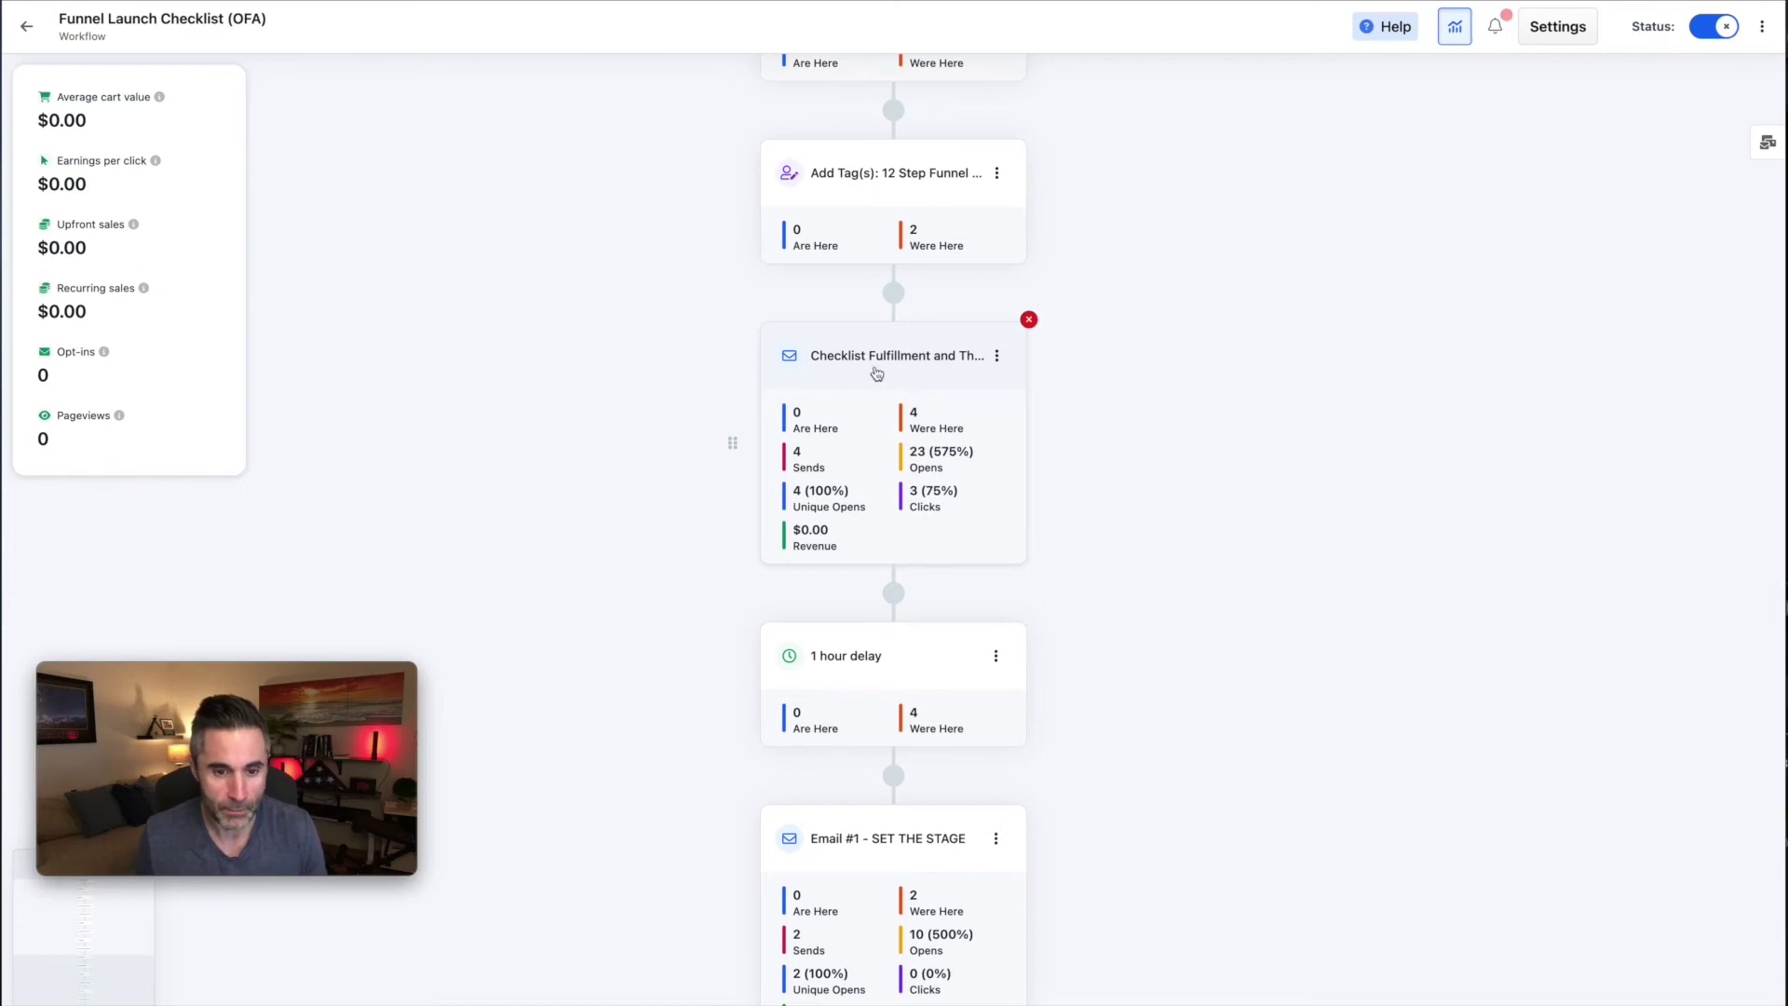
scroll(880, 371, "down", 2)
scroll(847, 545, "down", 3)
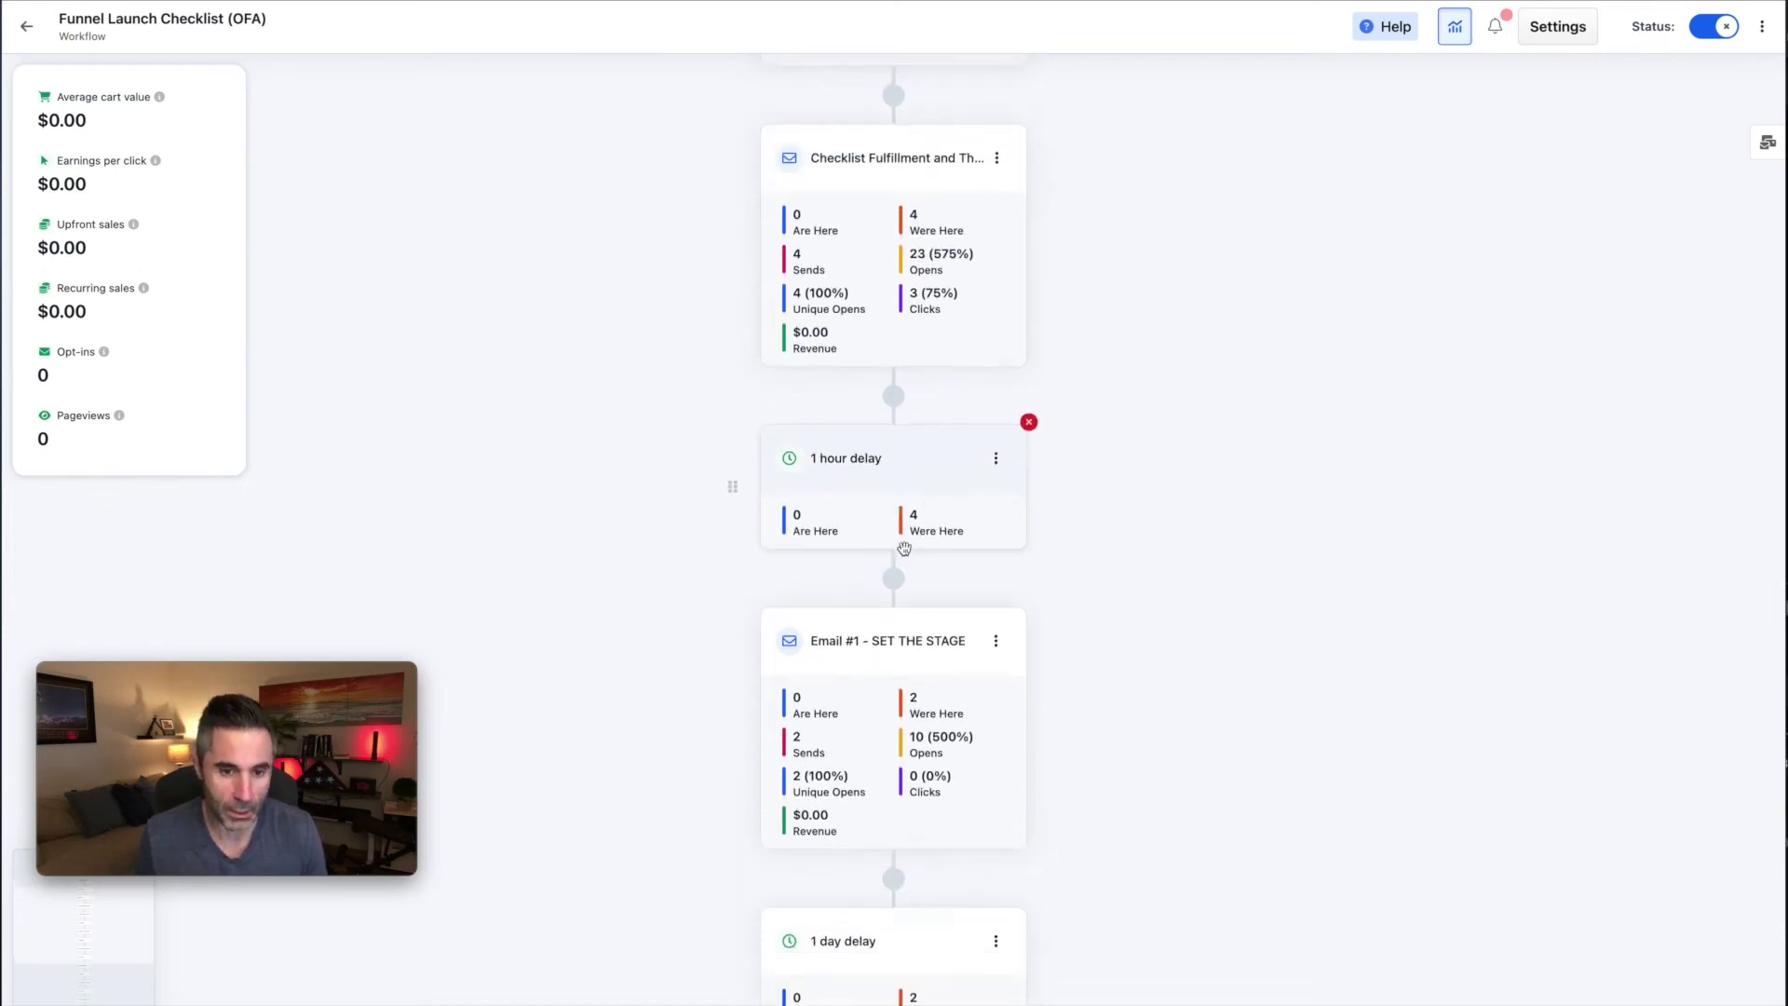
scroll(866, 698, "up", 5)
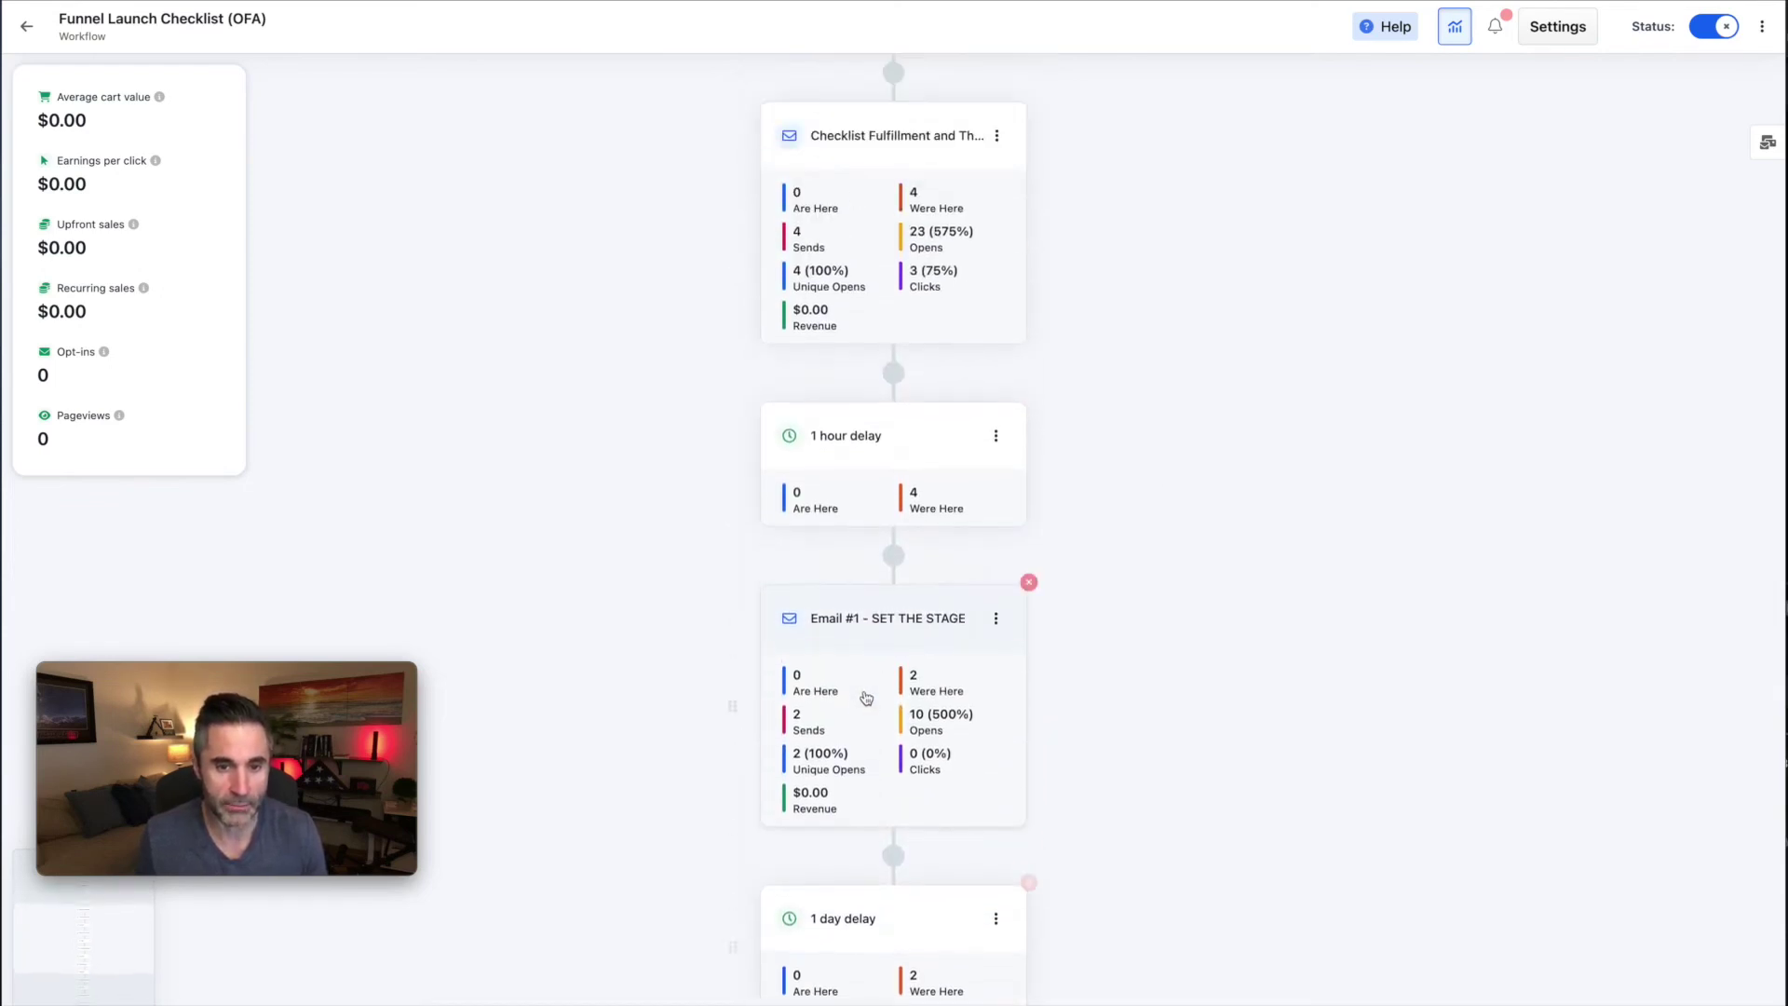
scroll(889, 419, "up", 2)
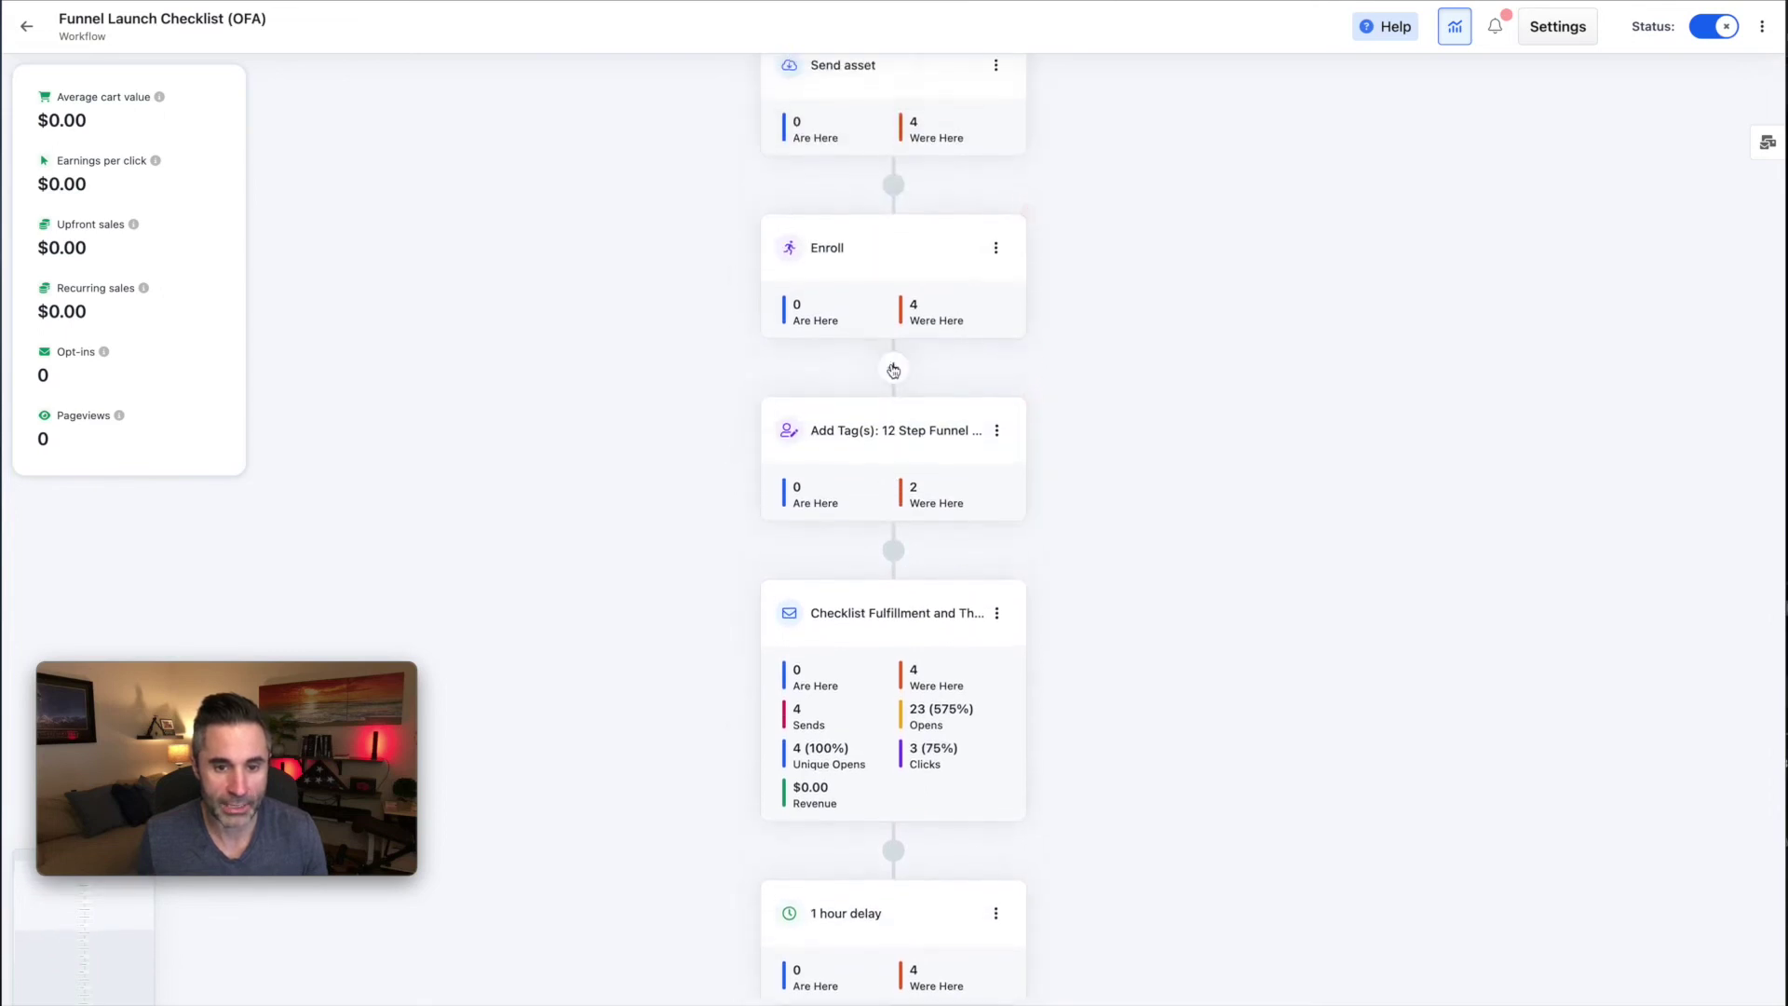
Insert a delay step of 1 hour between the Enroll and Add Tag(s) steps, and delete it again.
left_click(894, 370)
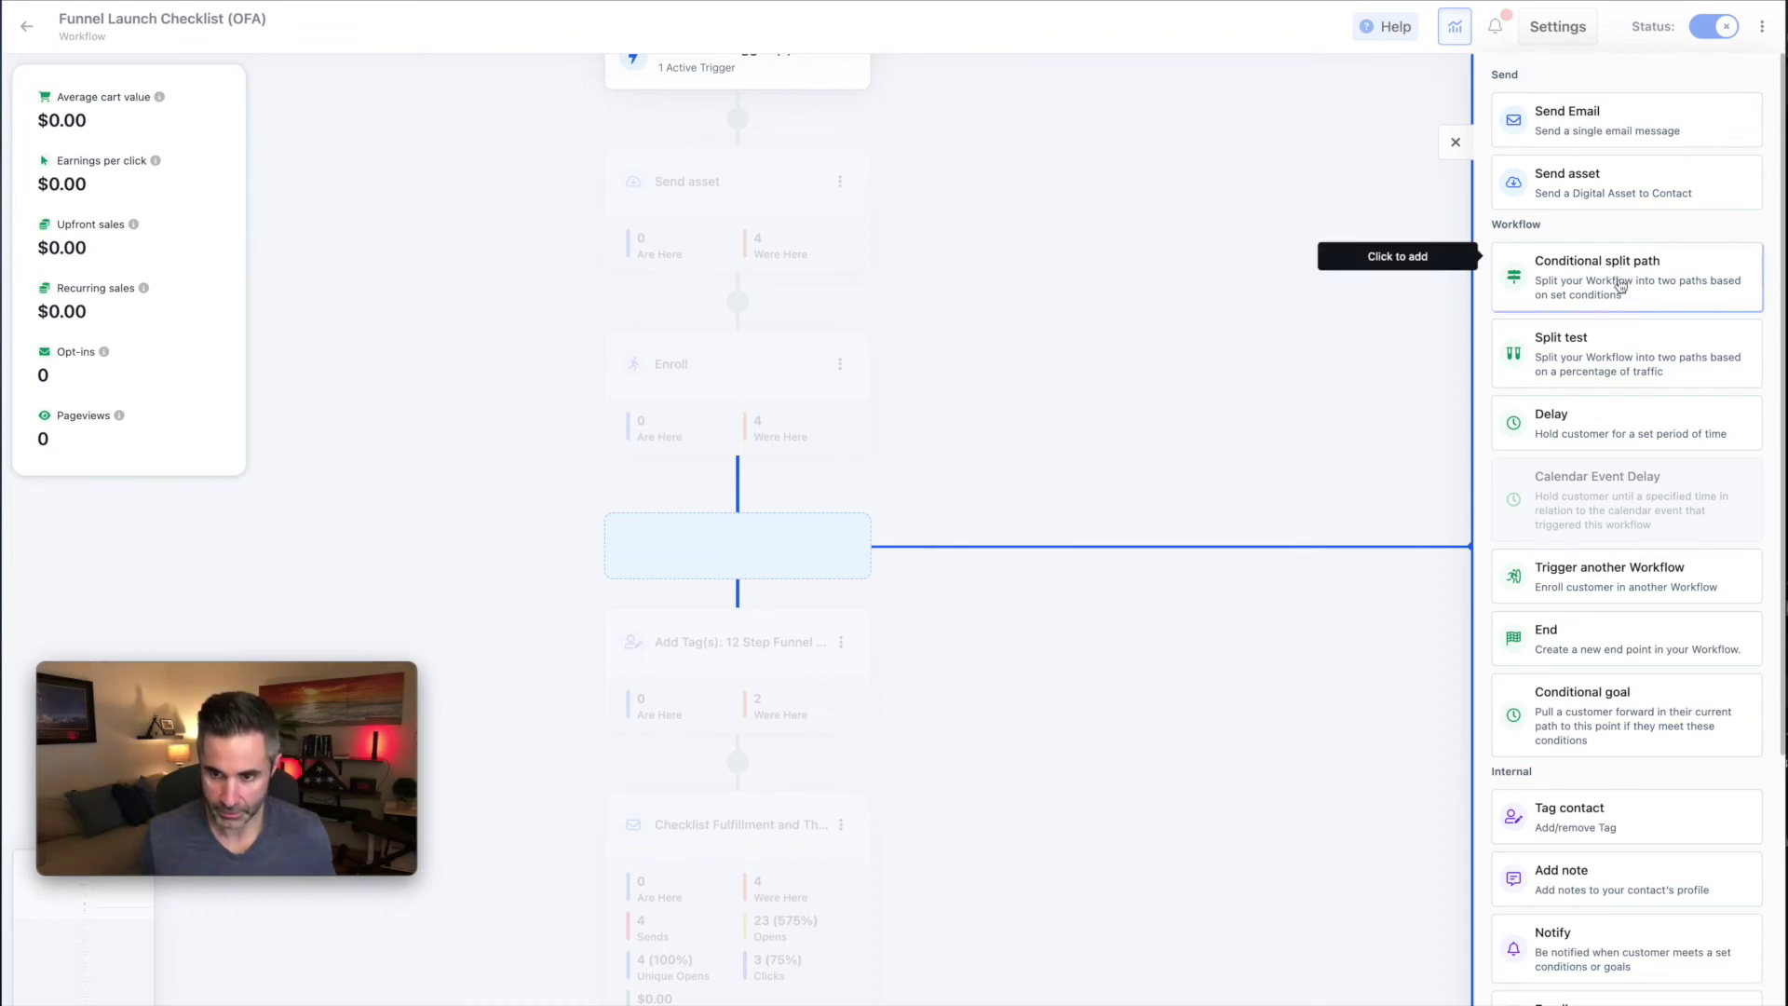
left_click_drag(1596, 421, 894, 527)
left_click(1579, 417)
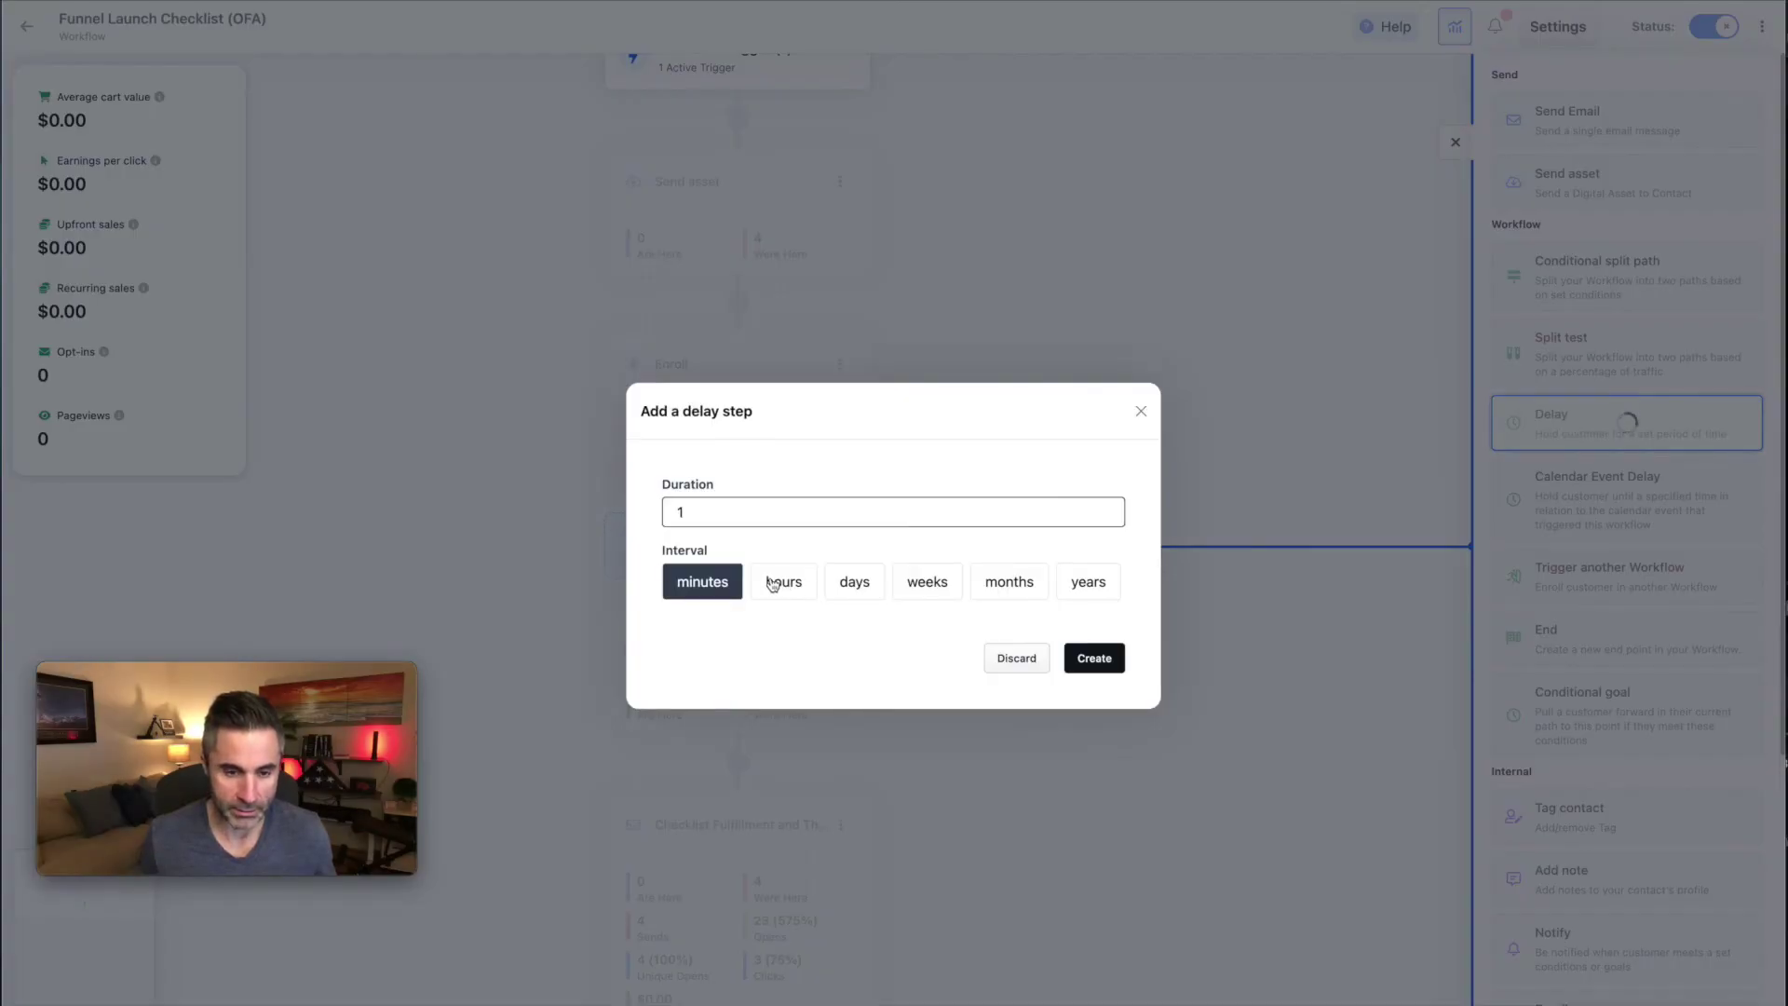
left_click(806, 583)
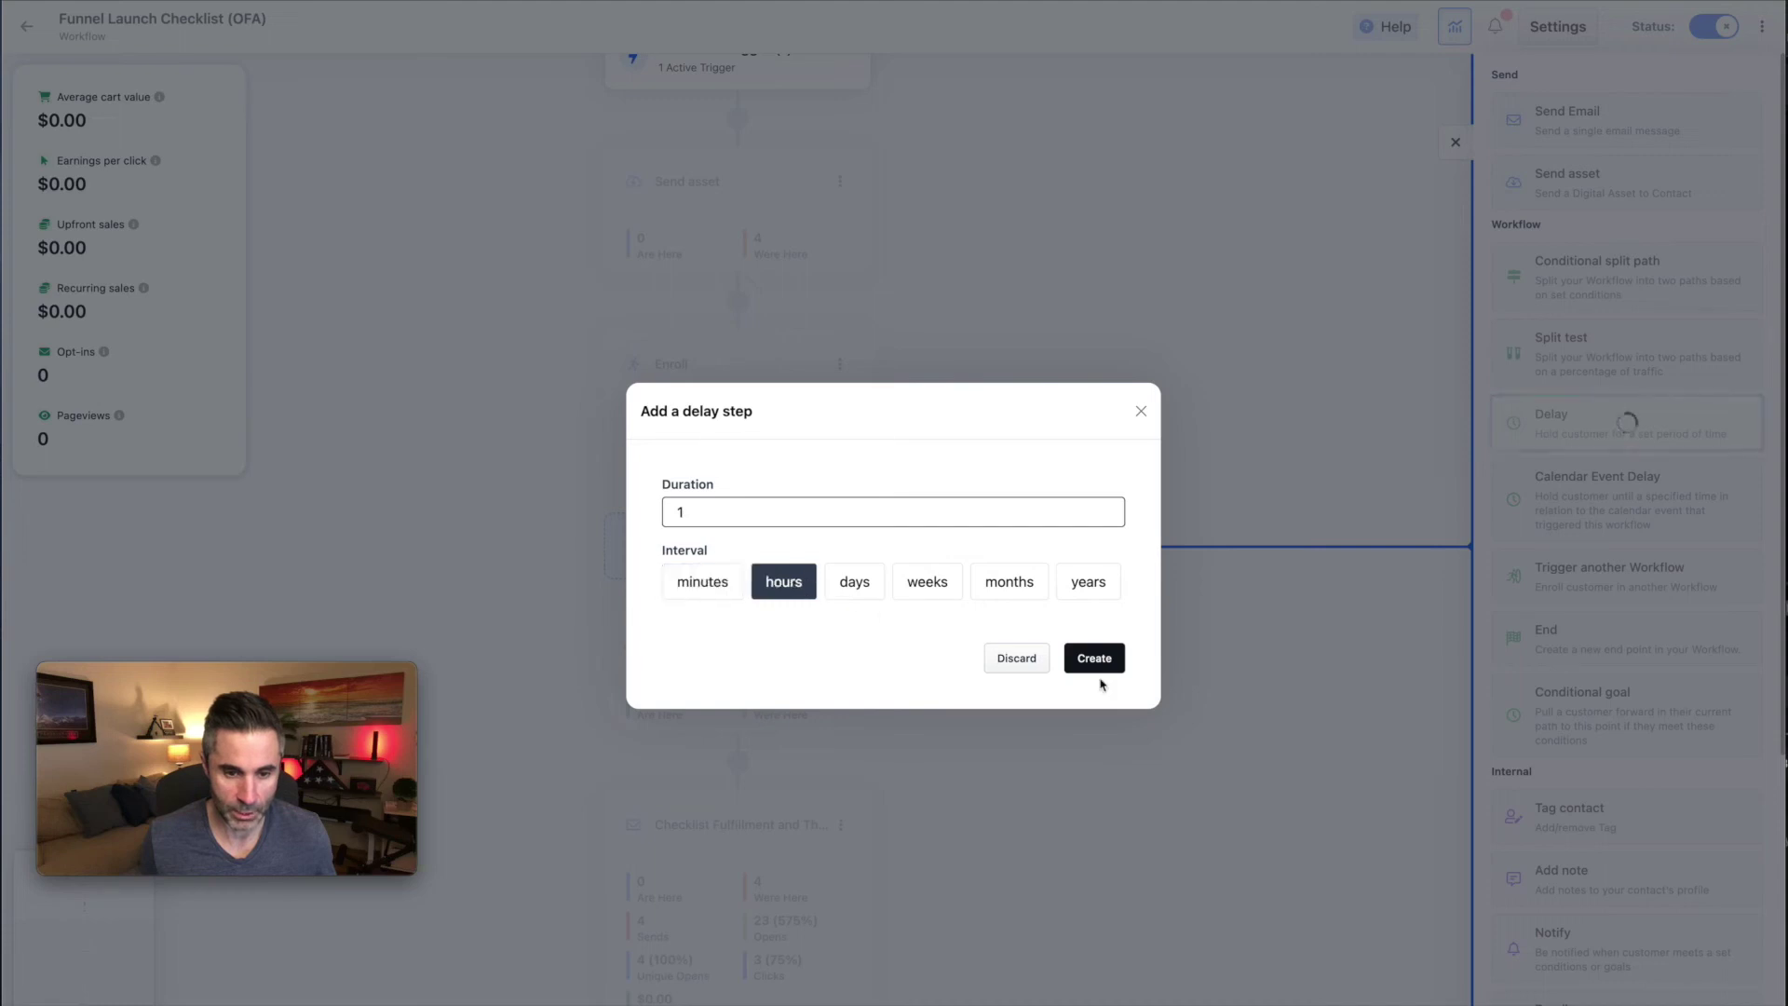
left_click(1105, 667)
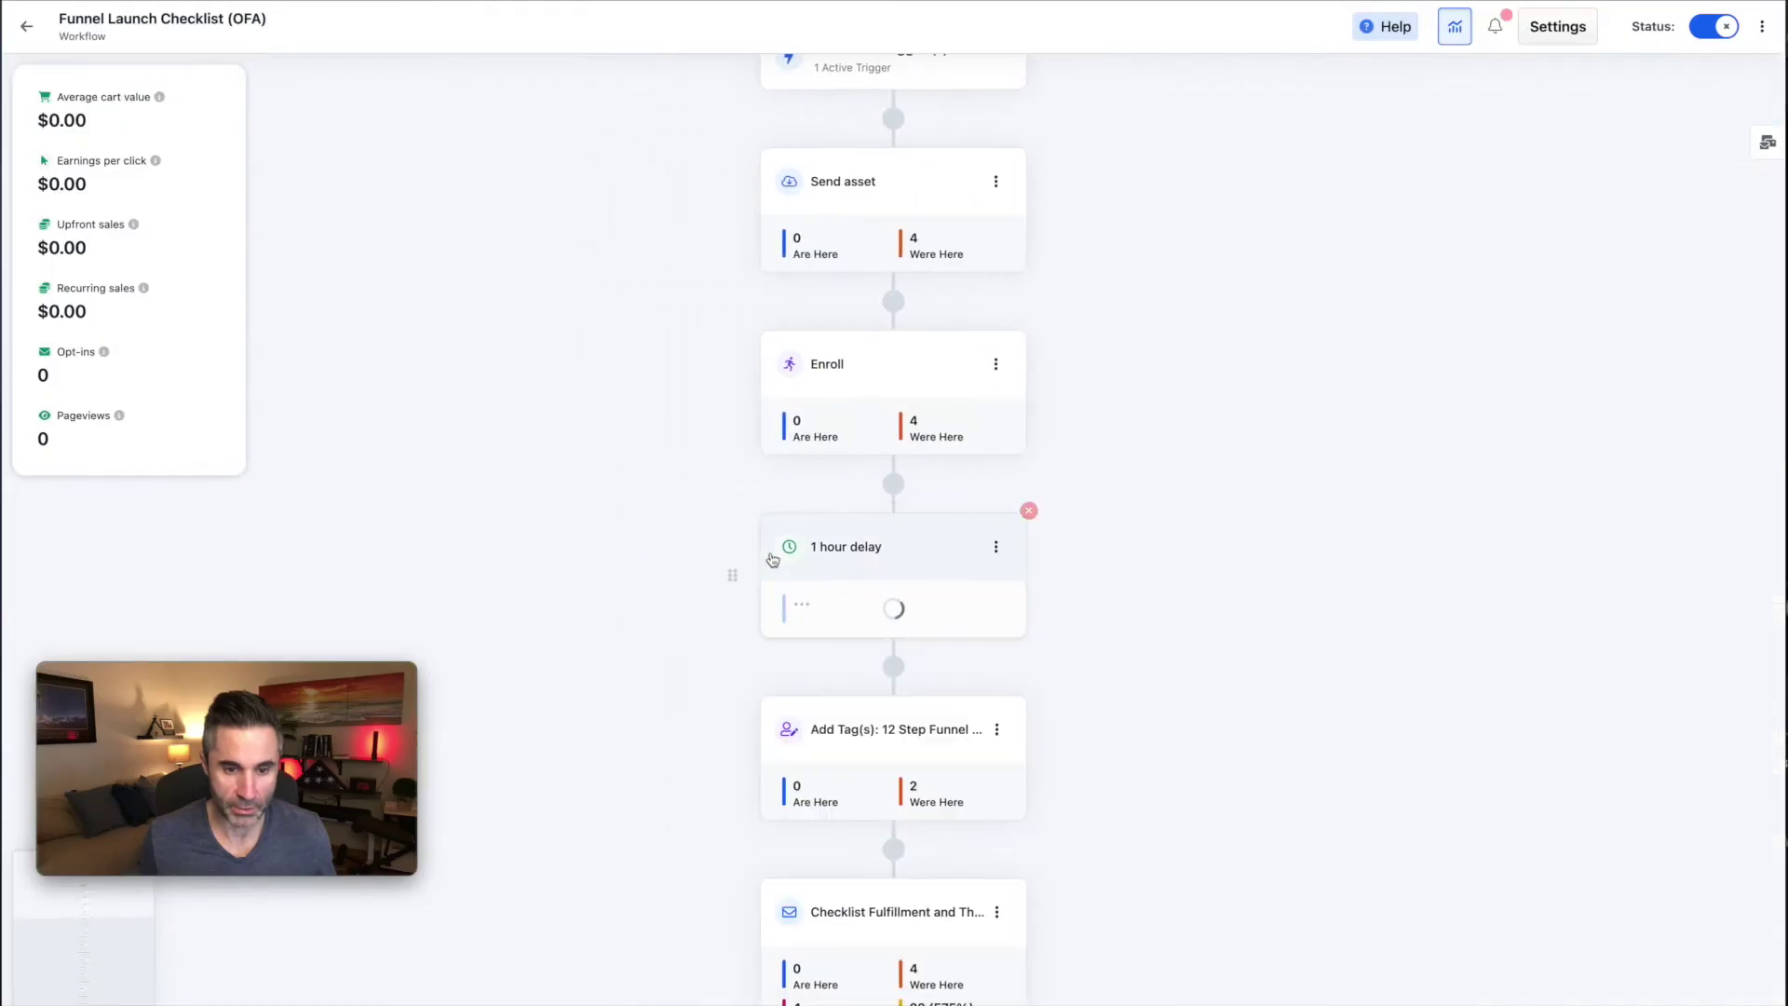
left_click(1029, 511)
left_click(1072, 607)
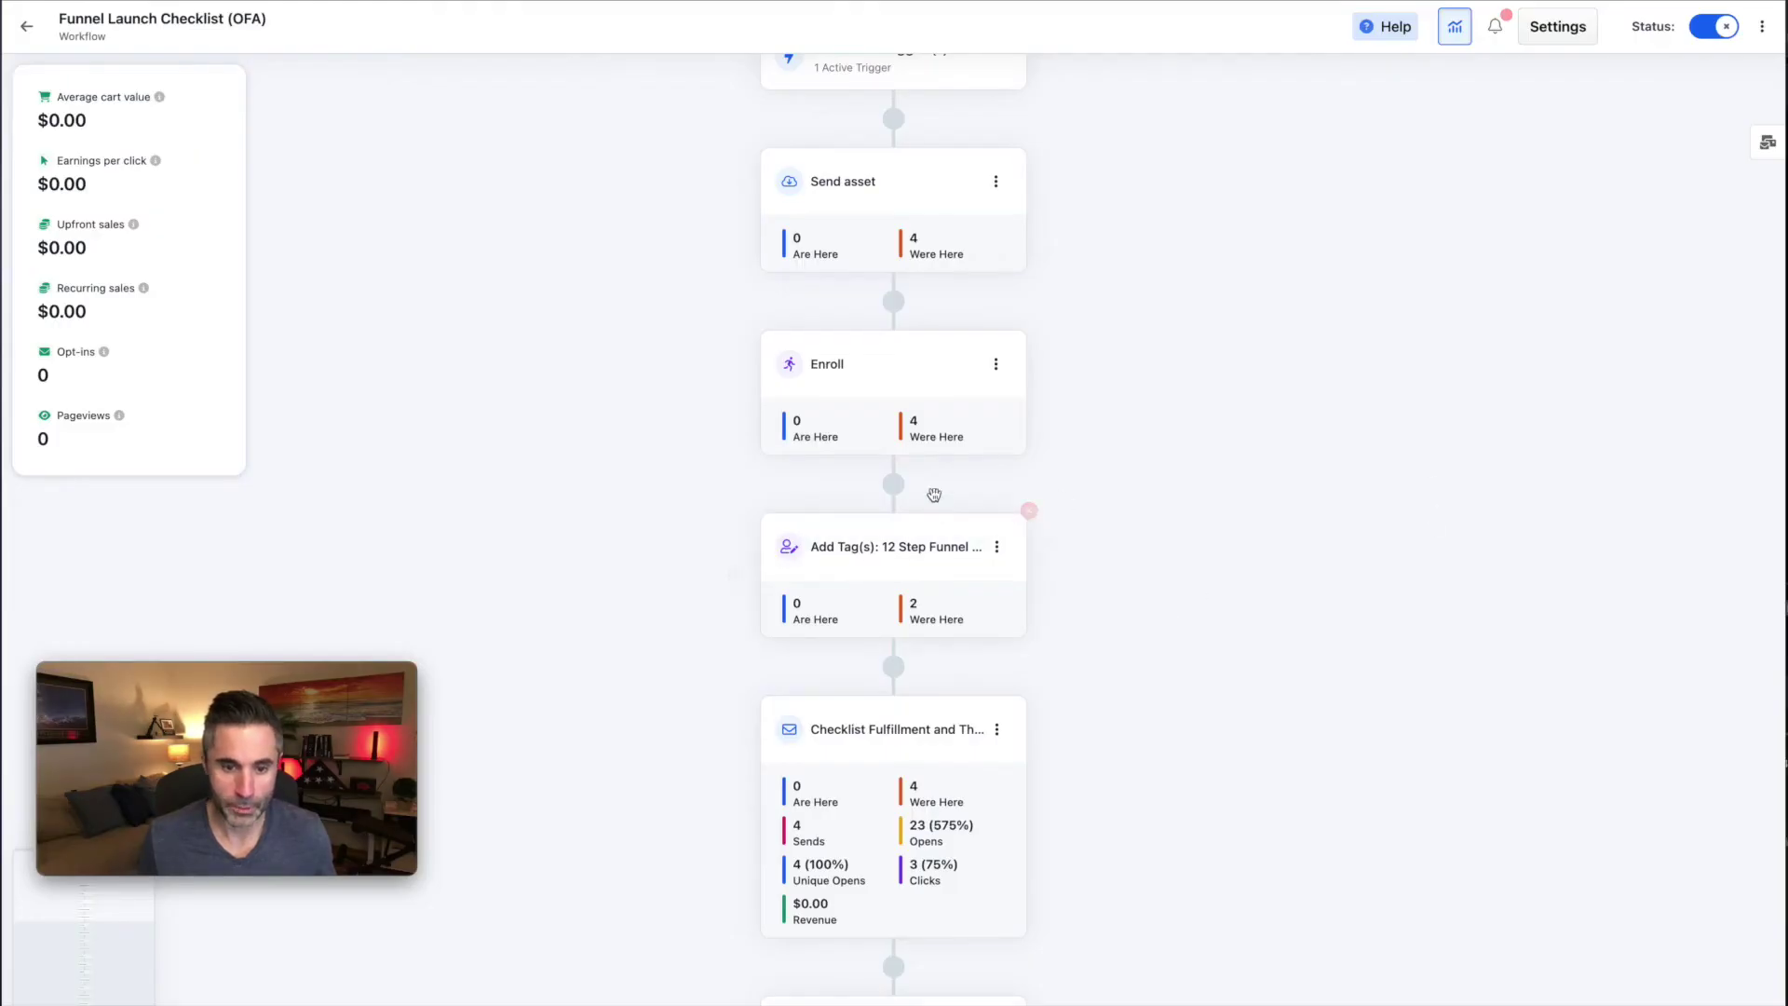
Examine the step types available for insertion after Enroll without adding one, and return to the workflows list.
left_click(893, 484)
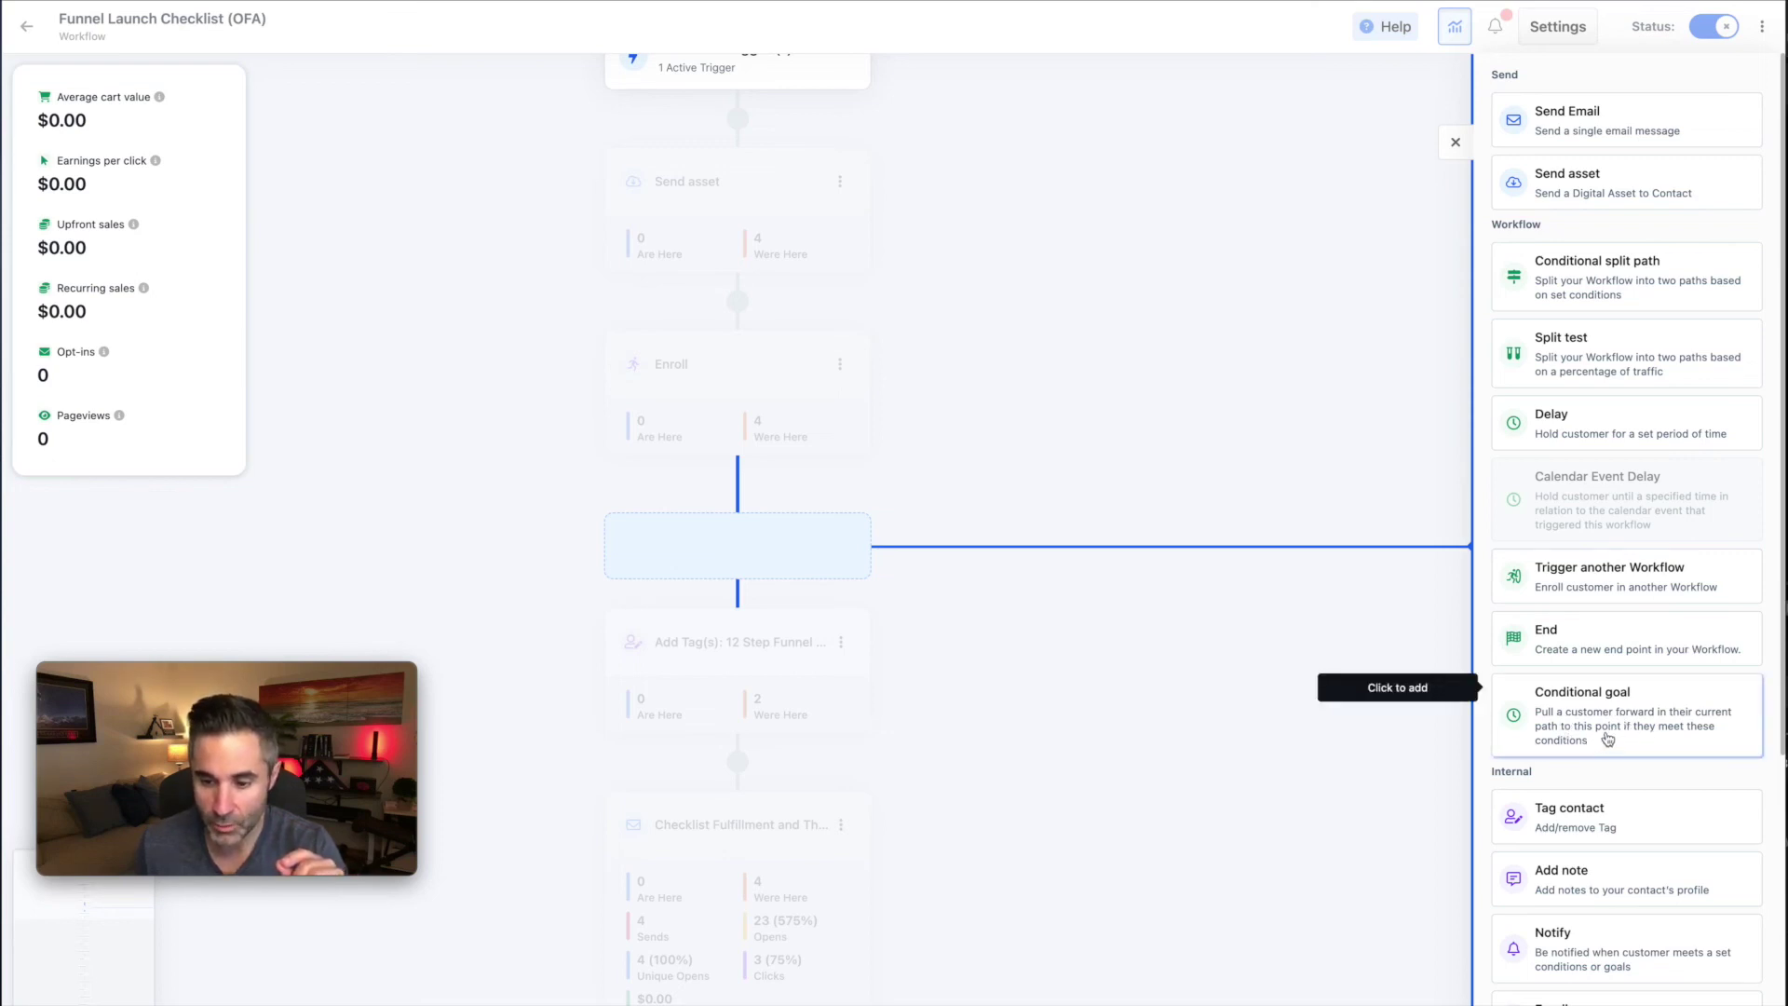
scroll(1617, 739, "down", 5)
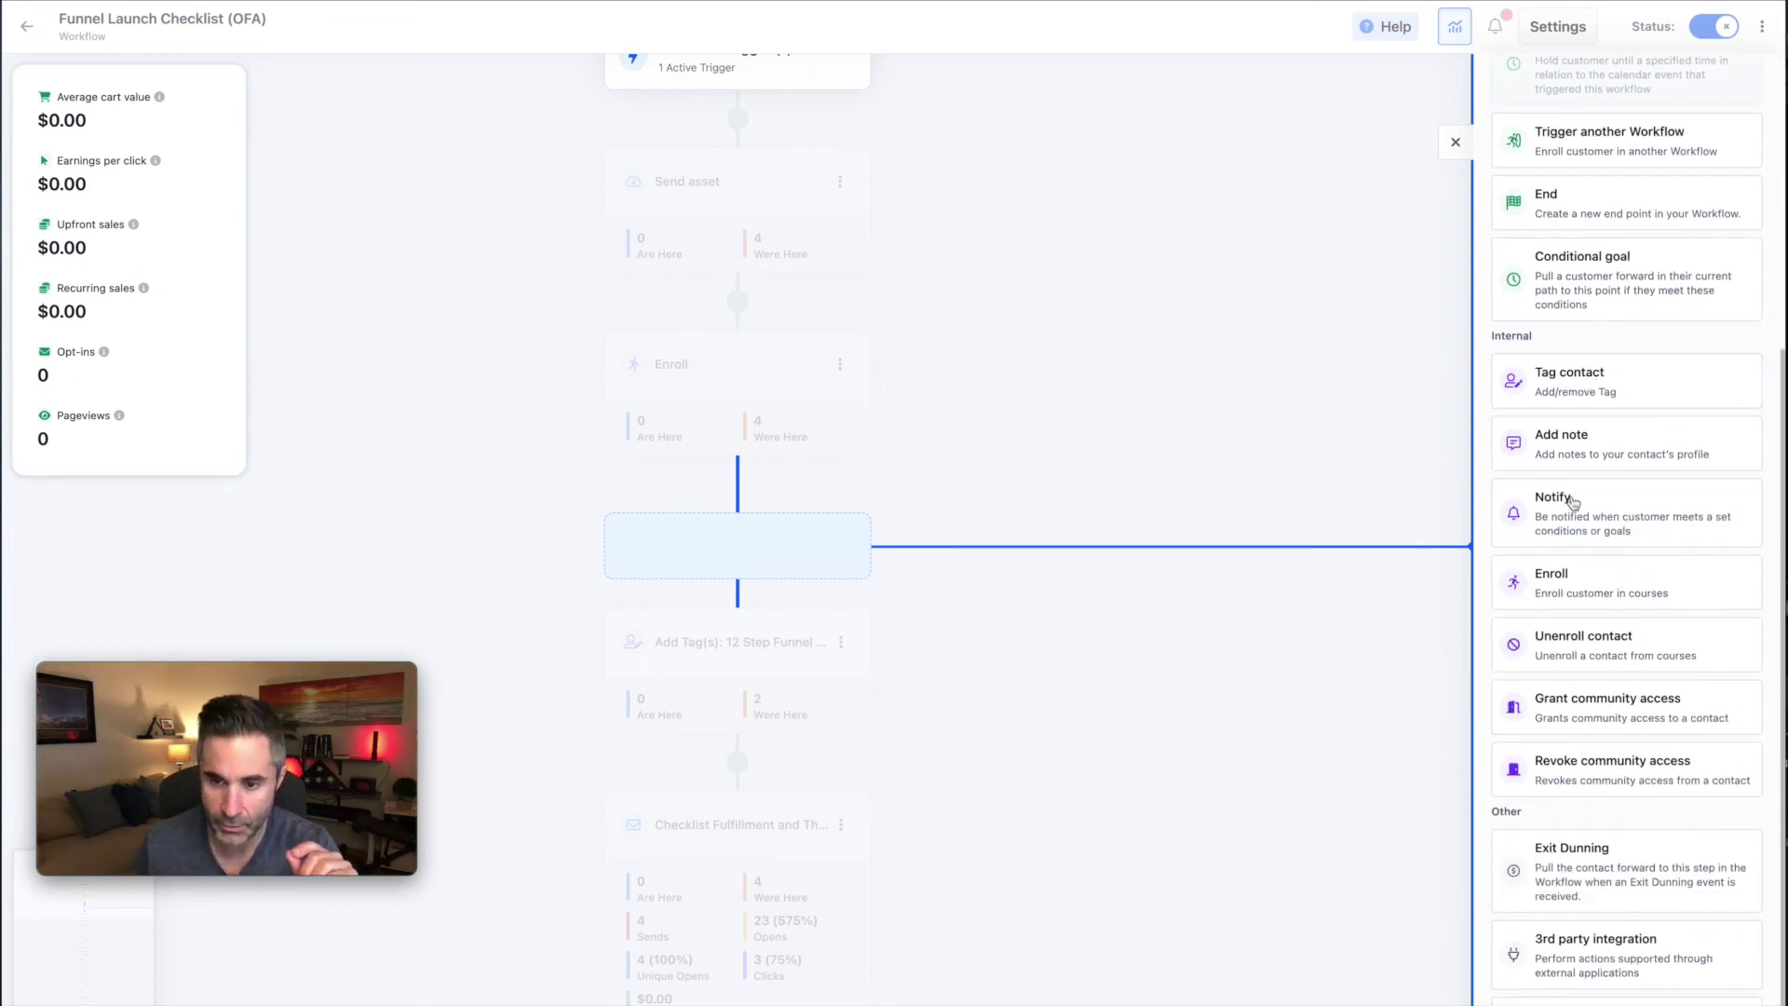
scroll(1585, 519, "down", 1)
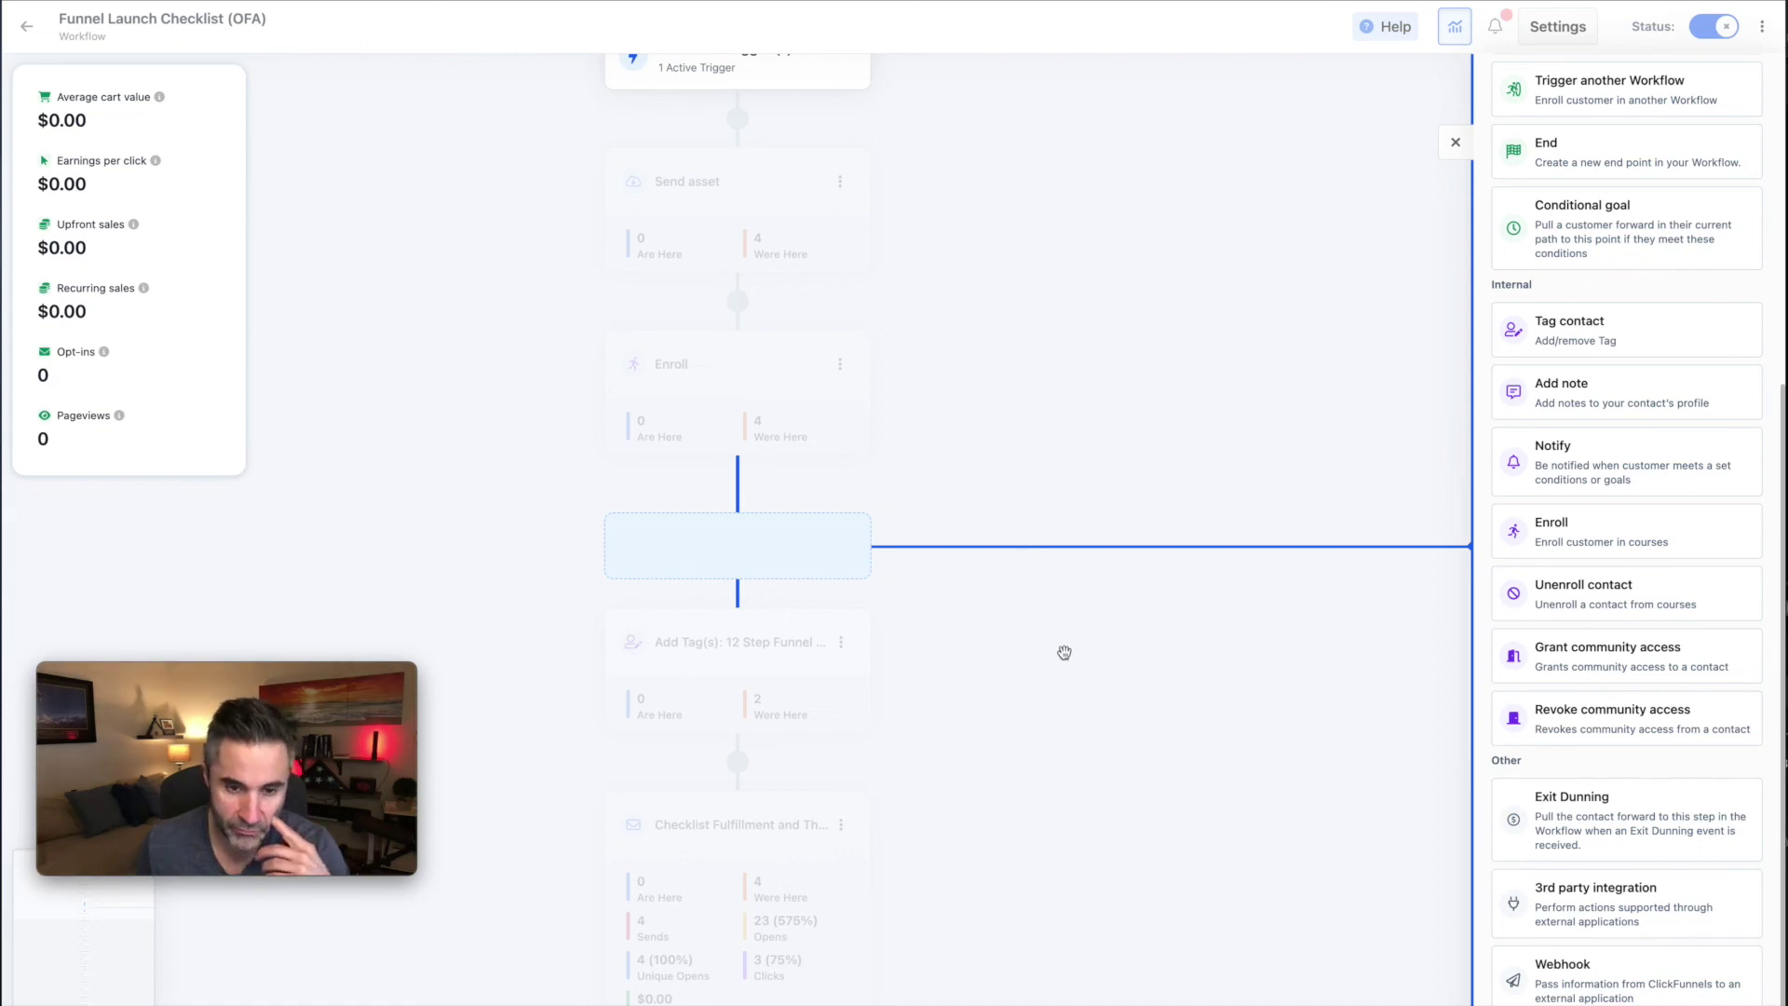
left_click(1455, 142)
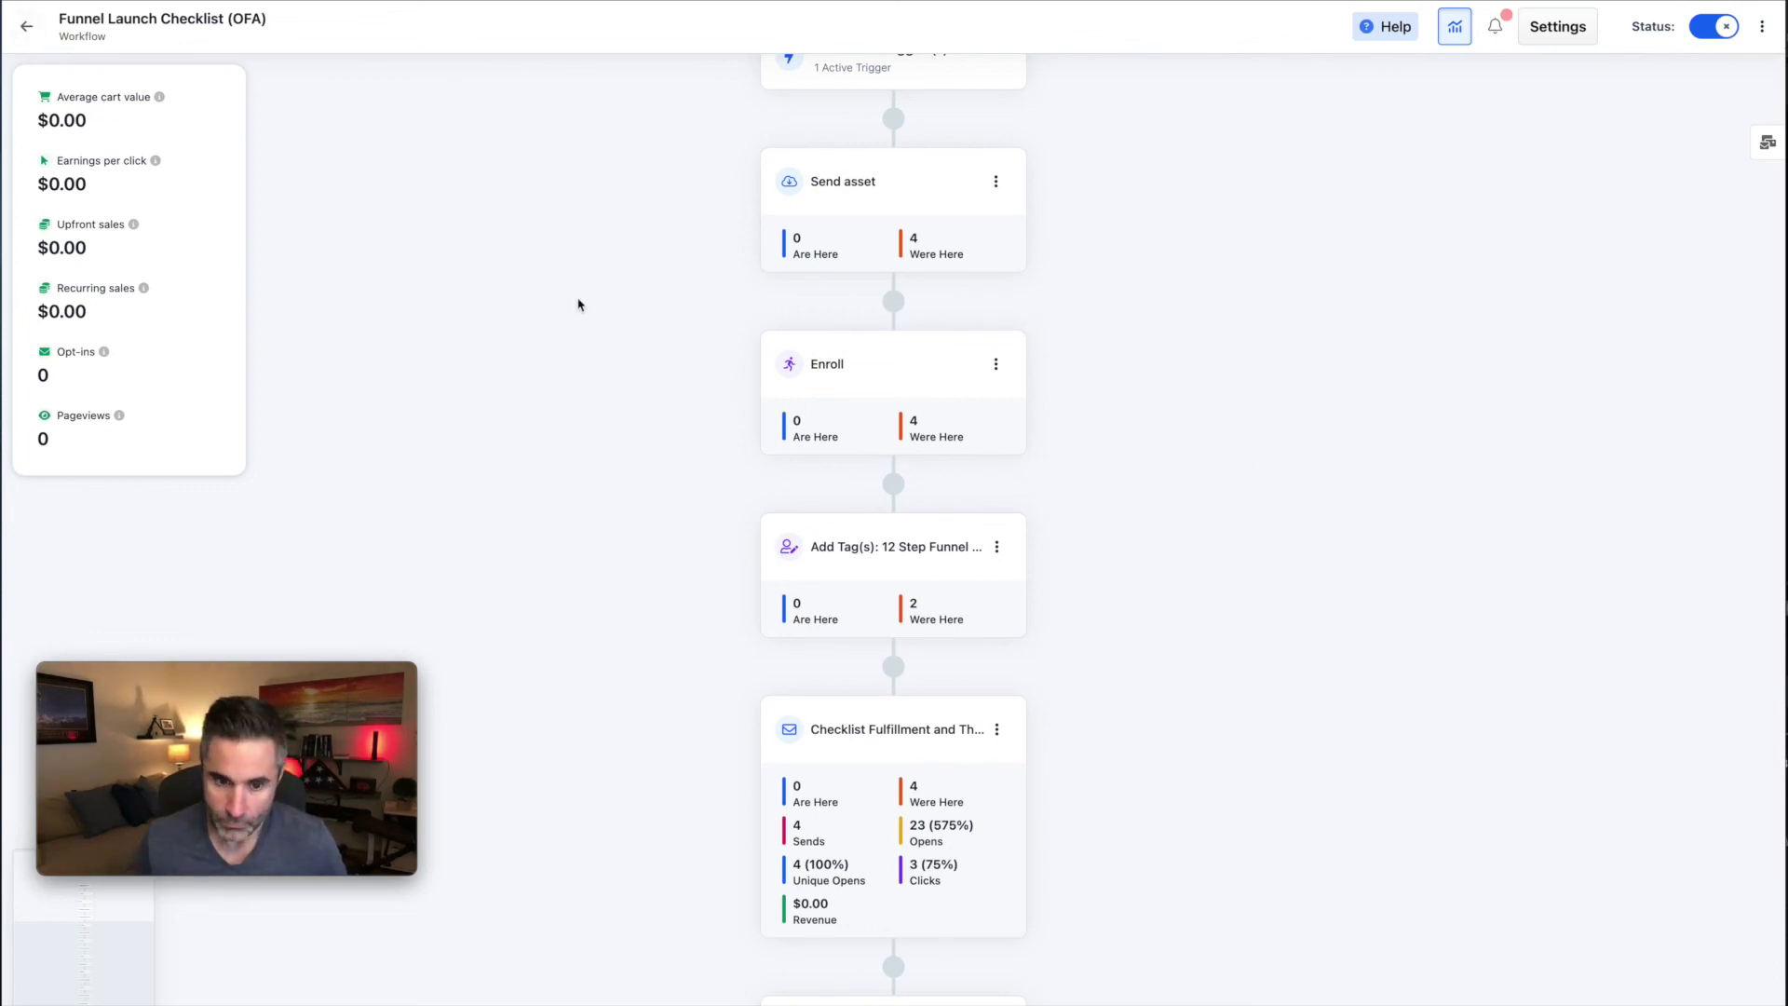
key("alt+Left")
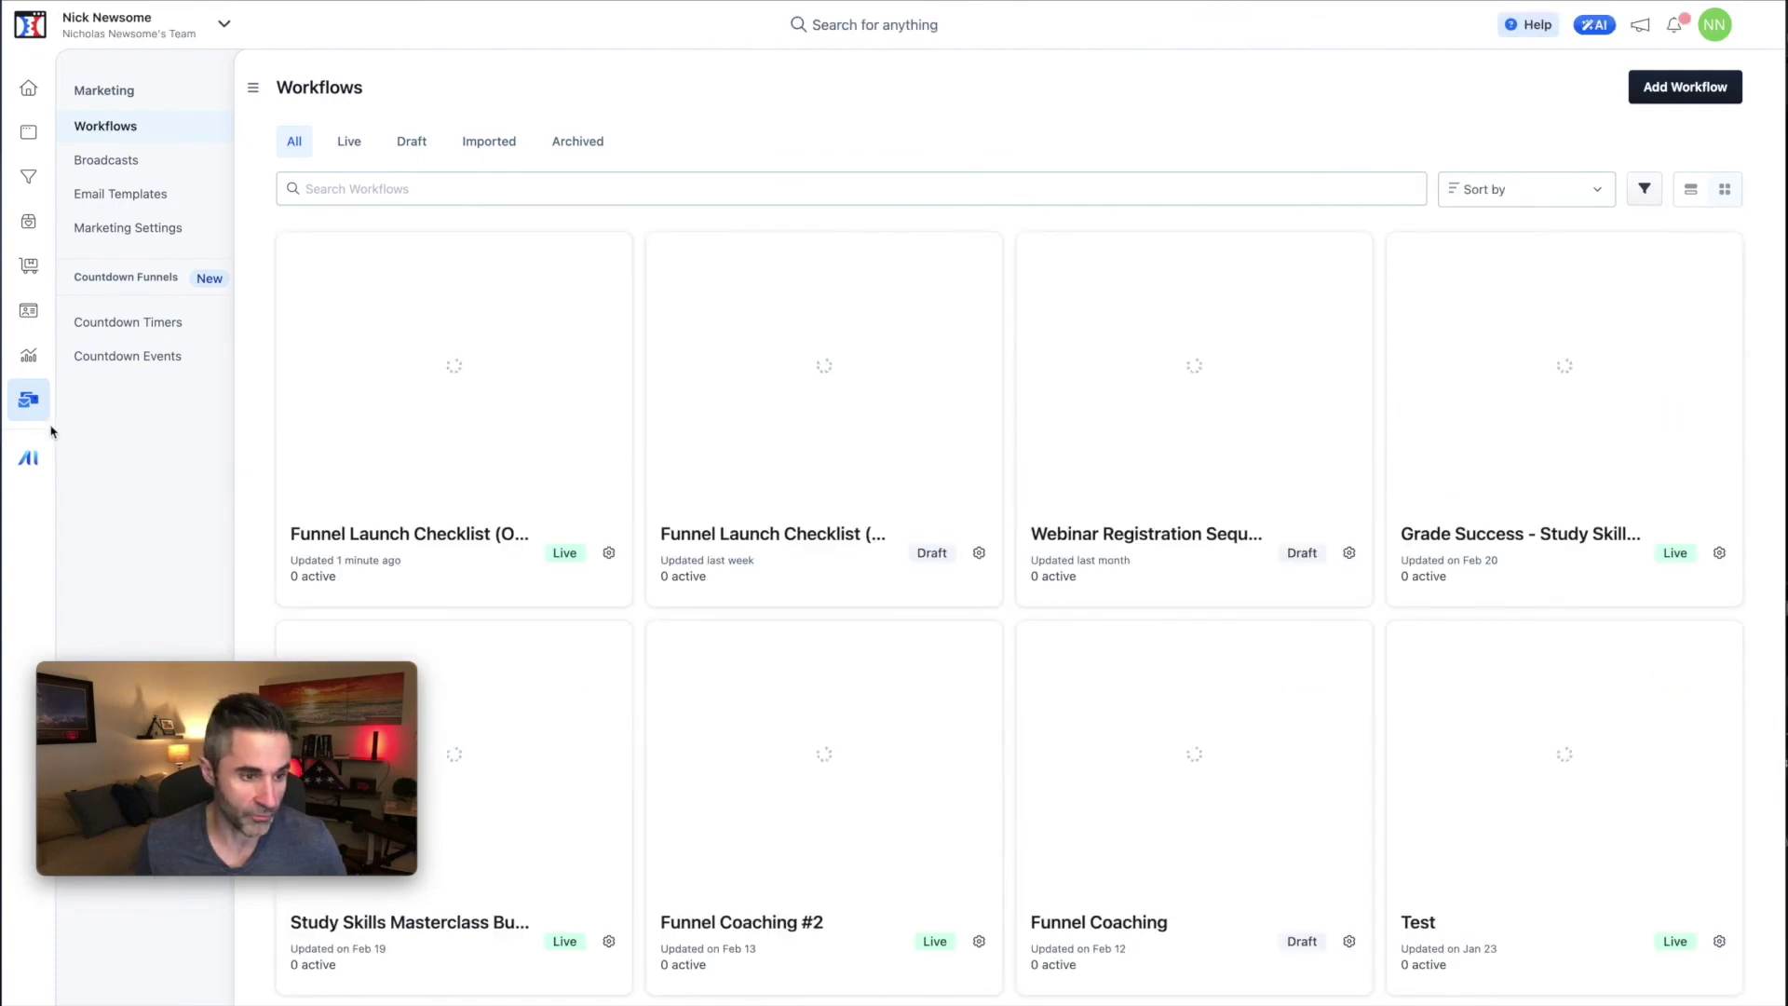